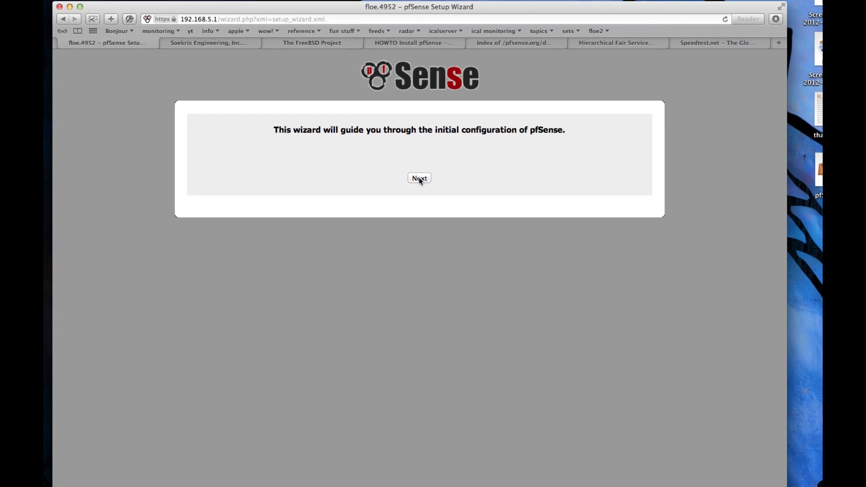
# Start the setup wizard and accept the existing general information and time server settings
pyautogui.click(419, 179)
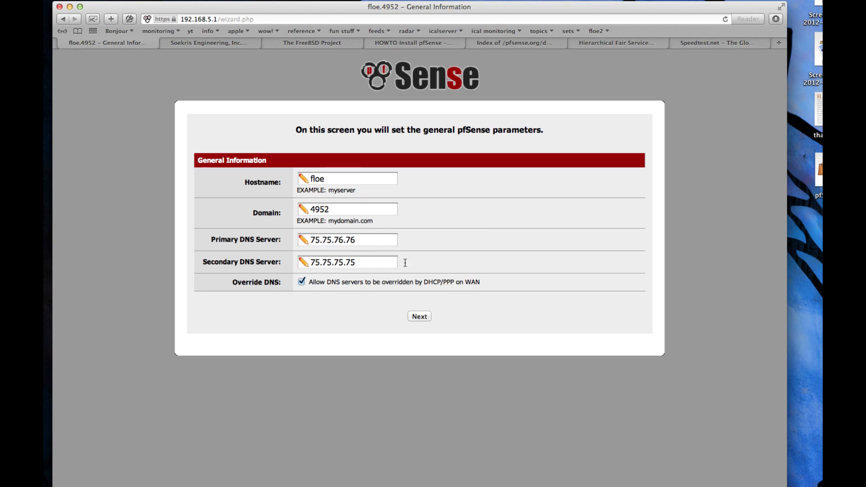
pyautogui.click(422, 315)
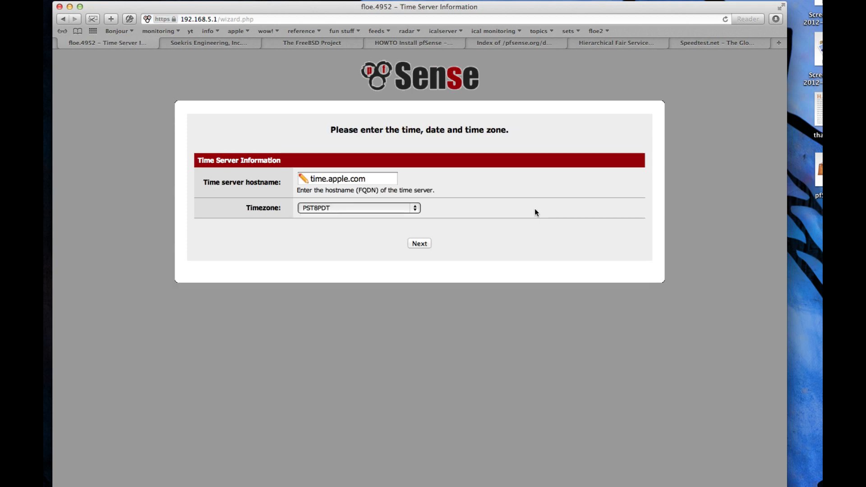
pyautogui.click(423, 244)
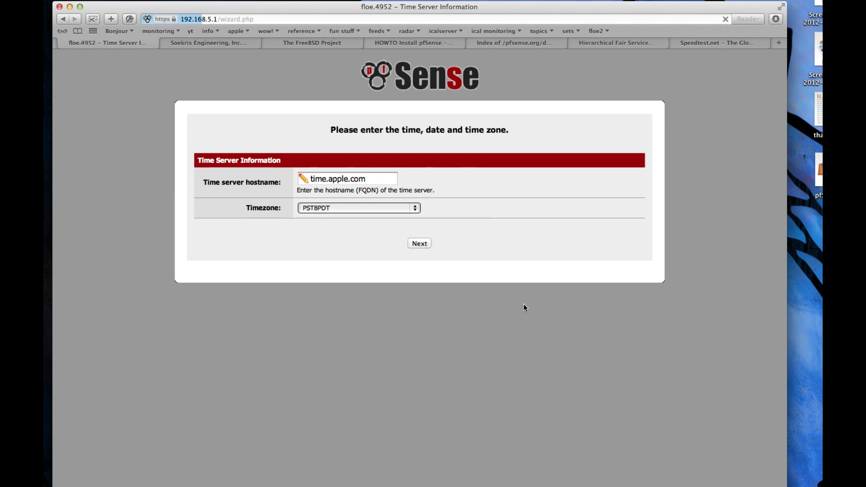
# Examine the WAN interface type and the MAC address, MTU and static IP settings
pyautogui.scroll(-1, 586, 262)
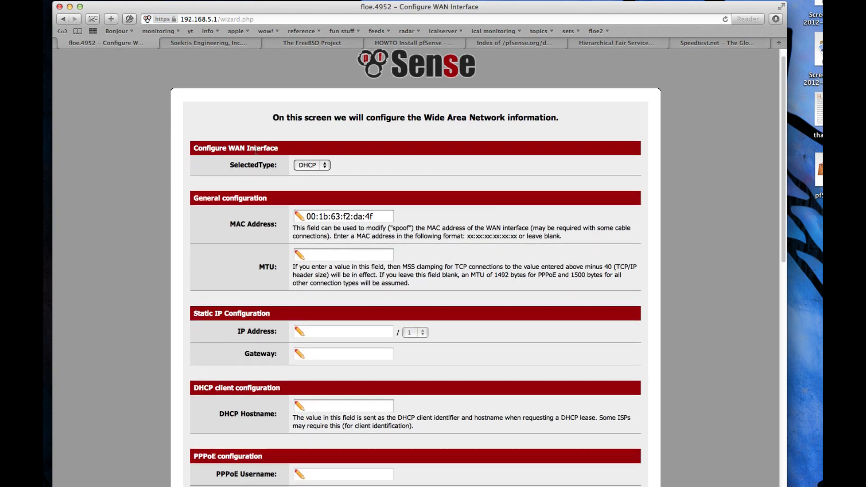
pyautogui.scroll(-1, 516, 195)
pyautogui.scroll(-1, 516, 195)
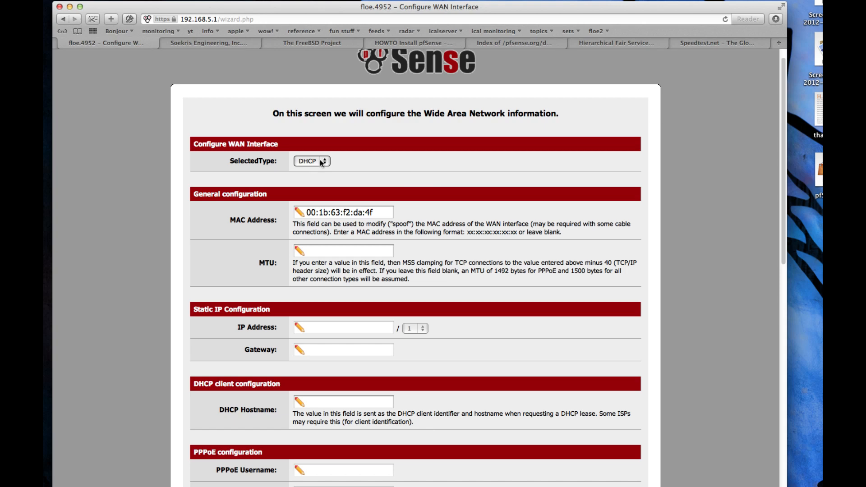
pyautogui.scroll(-2, 319, 156)
pyautogui.scroll(3, 412, 153)
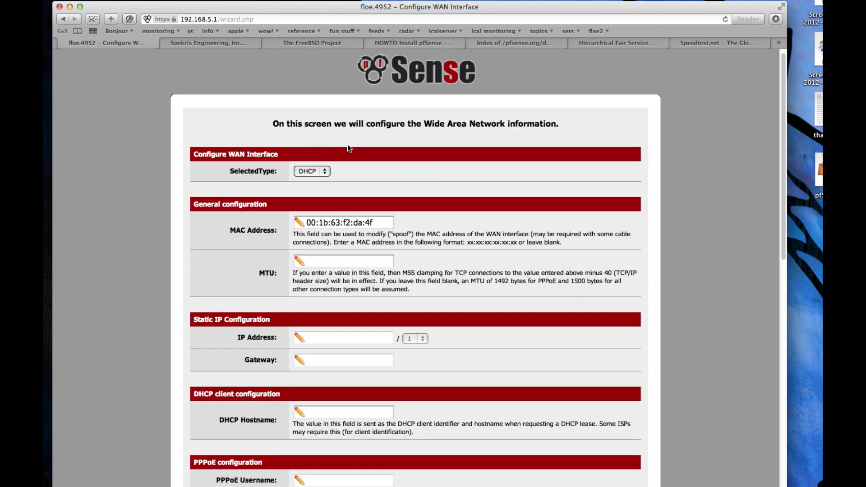
pyautogui.scroll(-1, 347, 144)
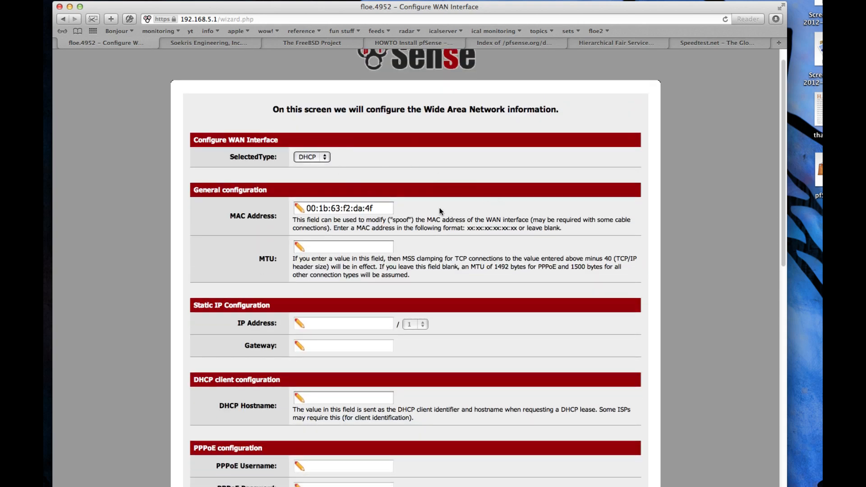
pyautogui.scroll(-1, 442, 202)
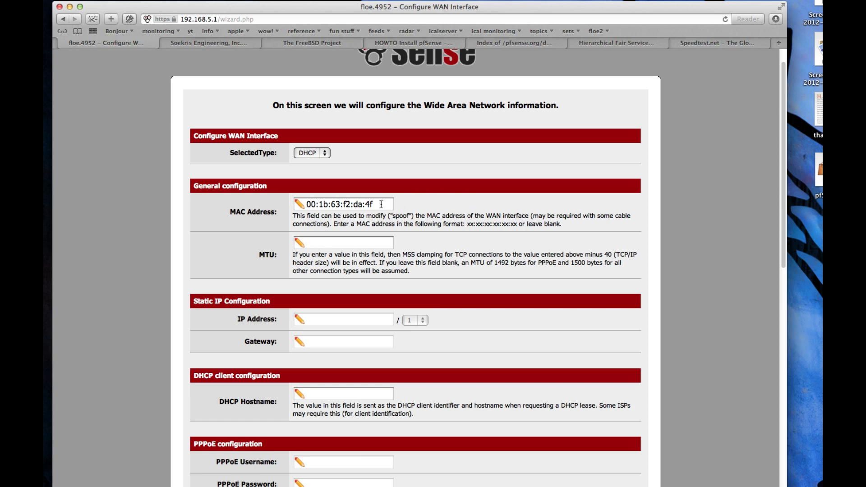
pyautogui.press('Tab')
pyautogui.press('Right')
pyautogui.scroll(-2, 518, 230)
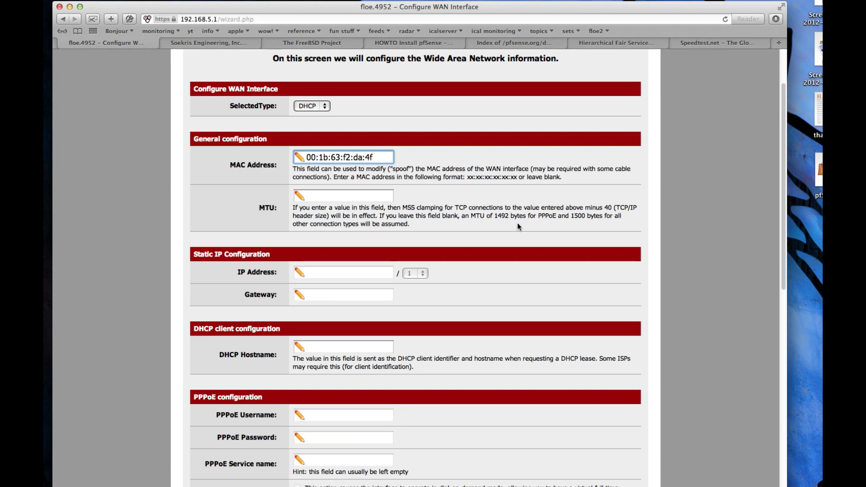
# Review the PPPoE, PPTP, RFC1918 and bogon network settings, and accept the WAN configuration
pyautogui.scroll(-7, 518, 223)
pyautogui.scroll(4, 495, 286)
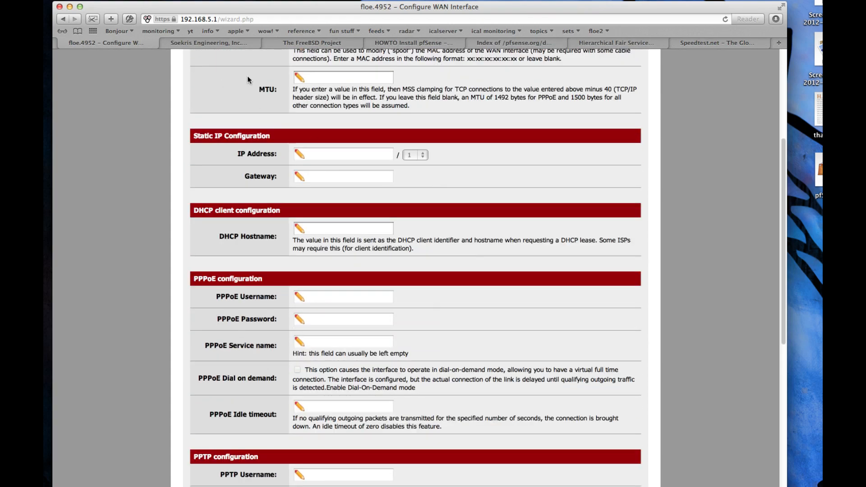
pyautogui.scroll(-4, 455, 328)
pyautogui.scroll(-9, 448, 313)
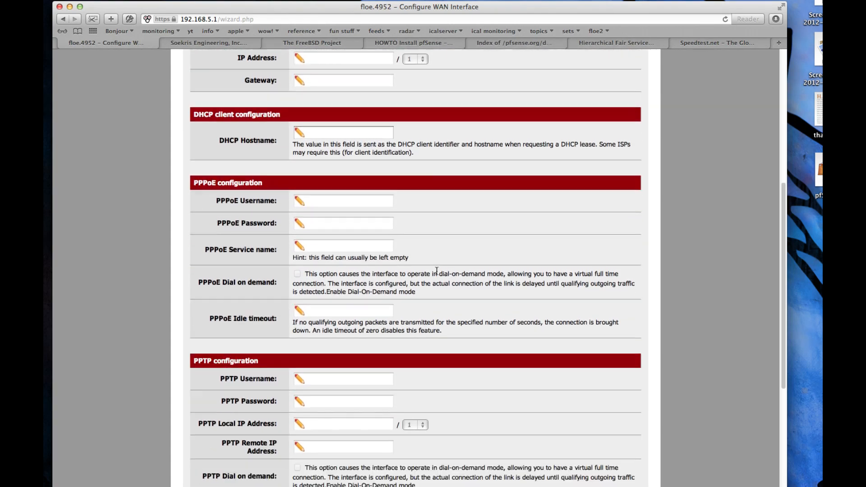
pyautogui.scroll(-3, 431, 156)
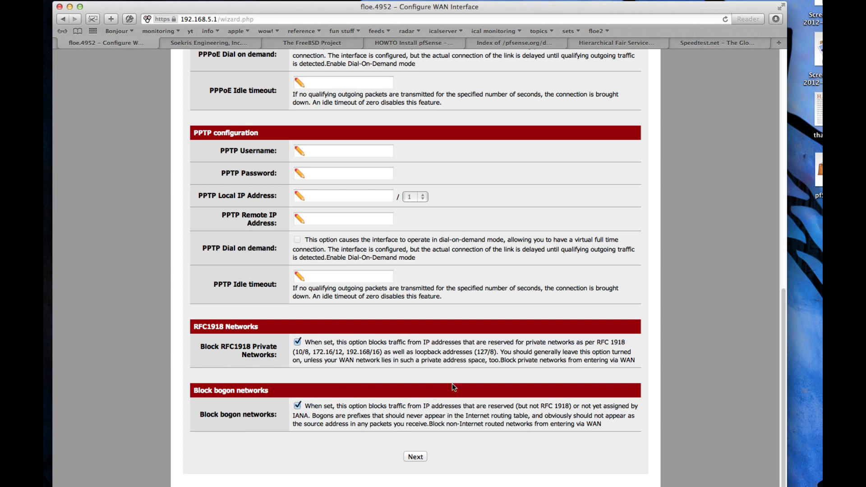
pyautogui.click(419, 455)
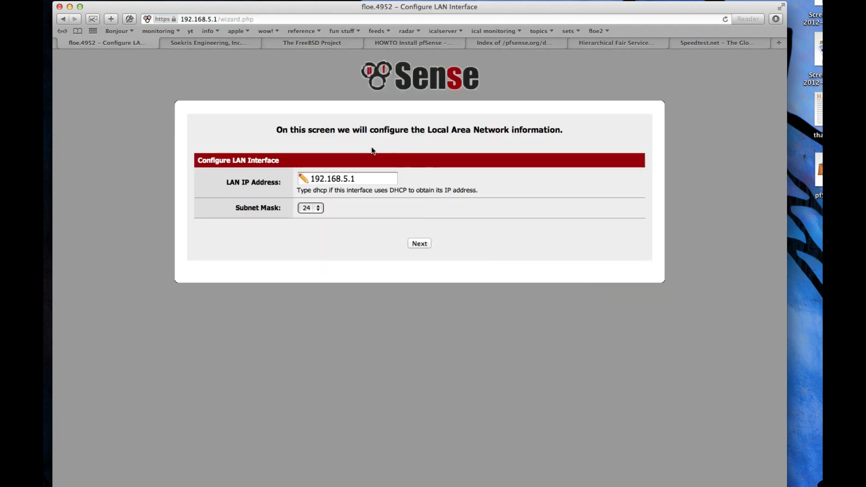
# Accept the existing LAN address and subnet mask, and continue past the admin password page with both fields blank
pyautogui.click(424, 245)
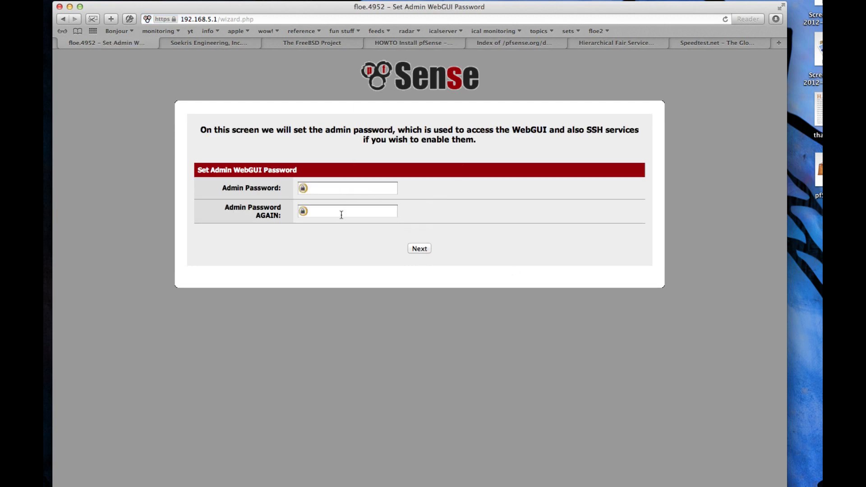
pyautogui.click(421, 248)
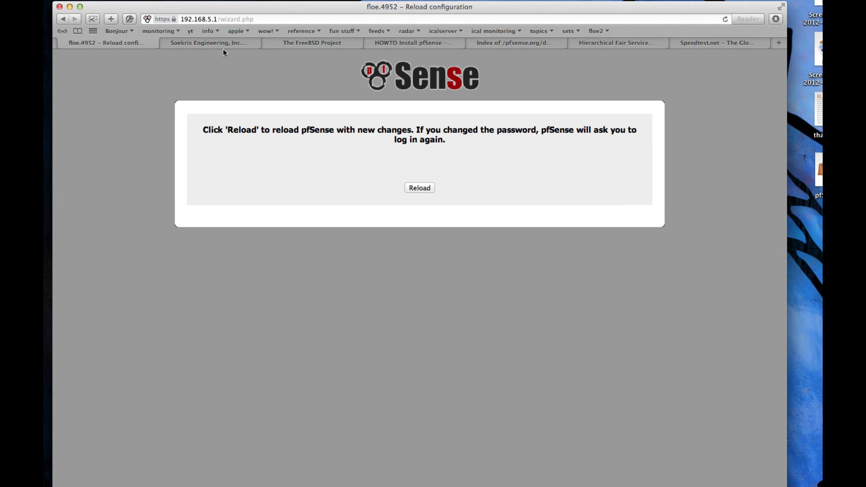
# Leave the wizard without reloading the configuration by opening the dashboard at 192.168.5.1
pyautogui.moveTo(216, 19); pyautogui.dragTo(257, 19)
pyautogui.press('BackSpace')
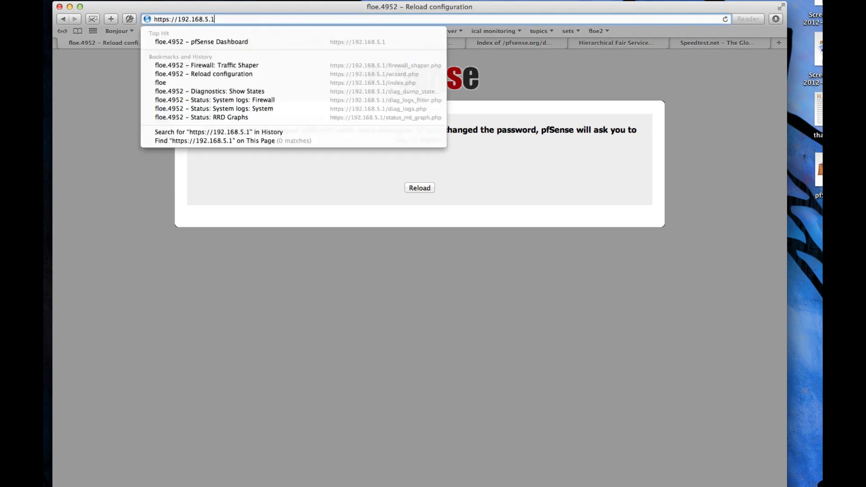
pyautogui.press('Return')
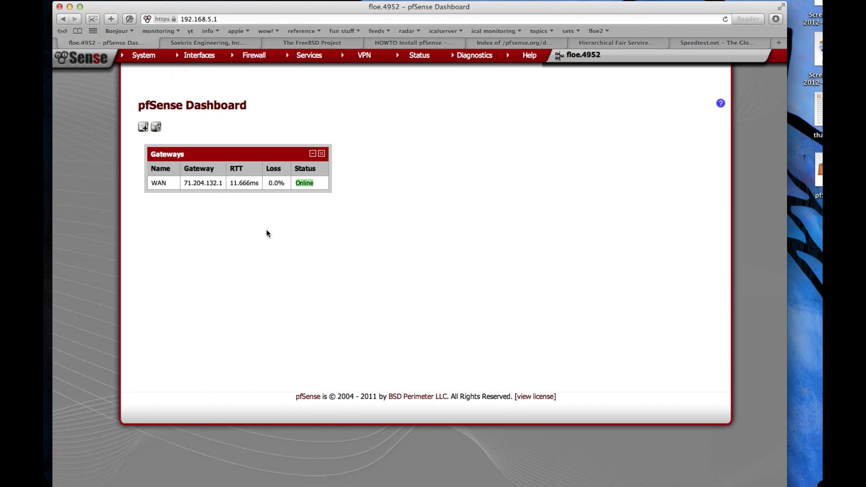
pyautogui.click(143, 128)
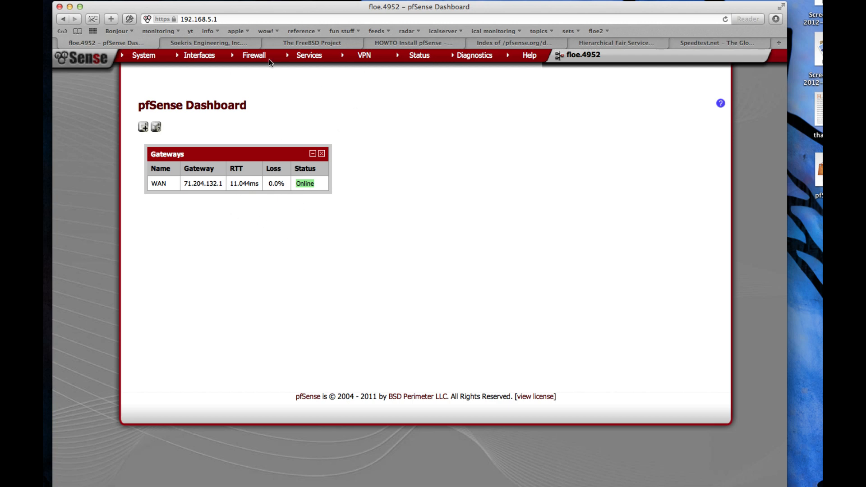
# Open the DHCP server settings and examine the LAN options down to the static mappings
pyautogui.moveTo(308, 56)
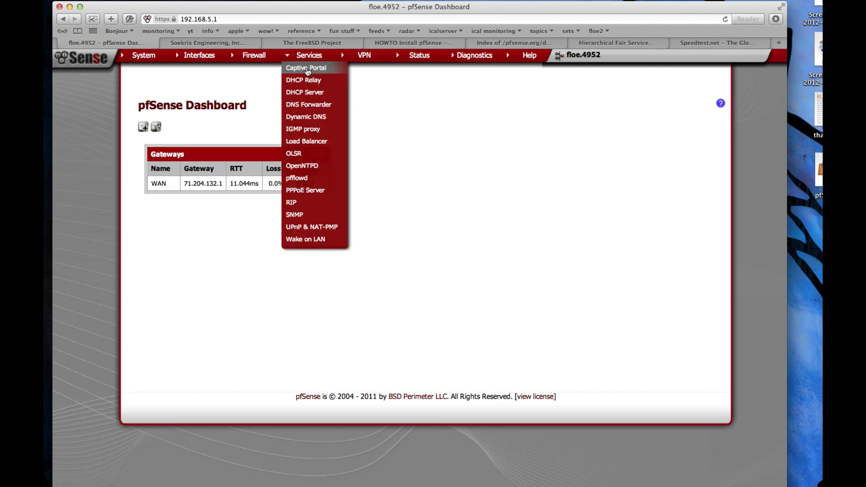
pyautogui.click(306, 93)
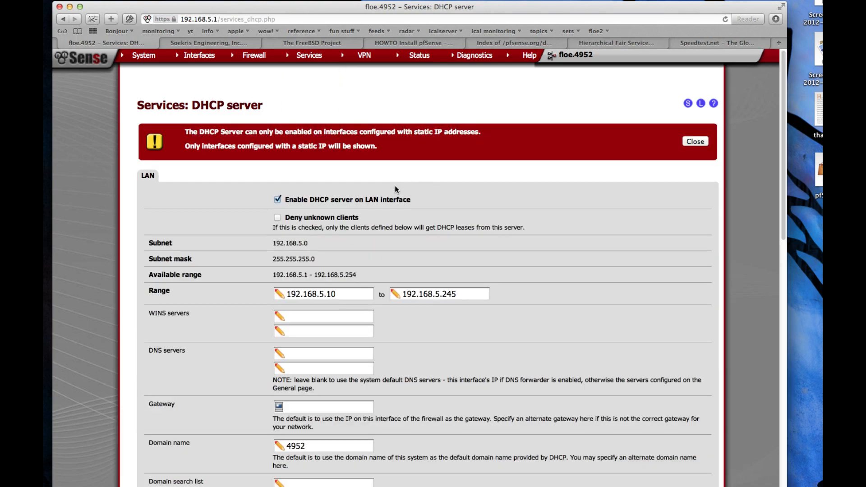
pyautogui.scroll(-15, 346, 187)
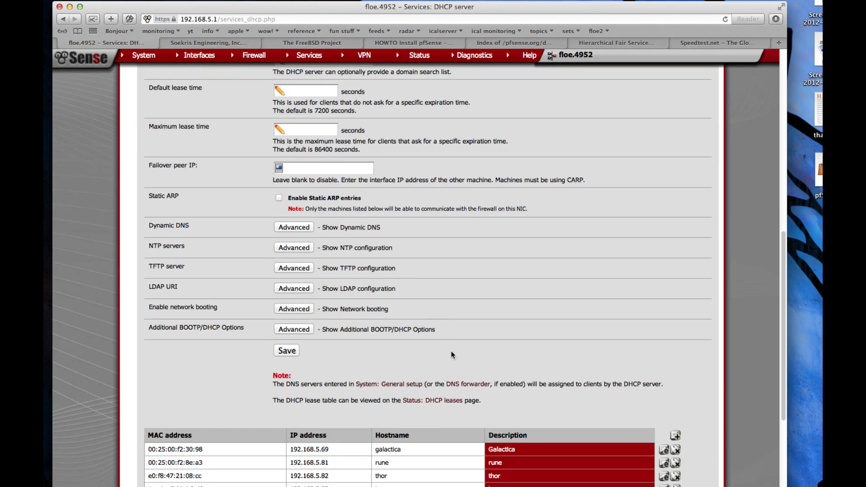
pyautogui.scroll(15, 421, 329)
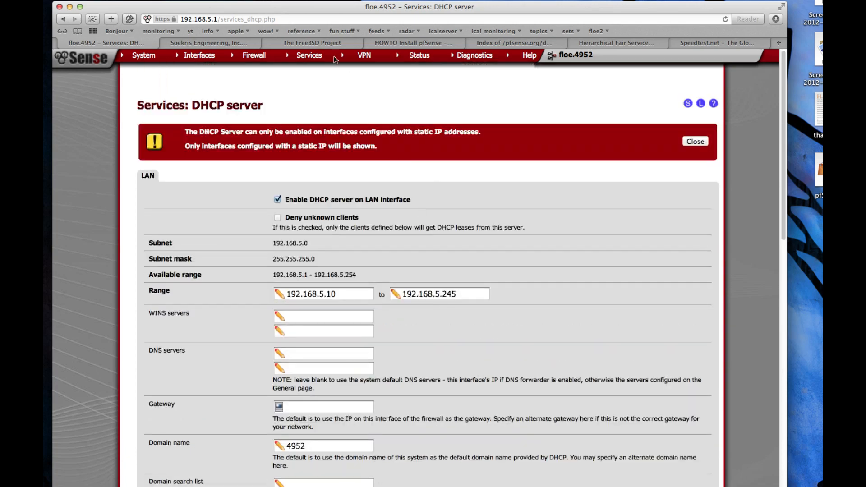
# Examine the firewall's NAT port forward, 1:1 and outbound settings, ending on the port forward rules
pyautogui.moveTo(309, 56)
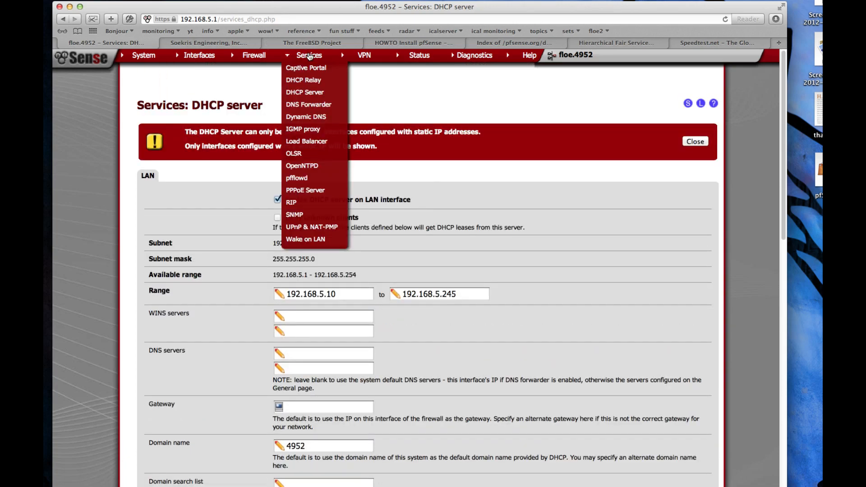
pyautogui.moveTo(254, 56)
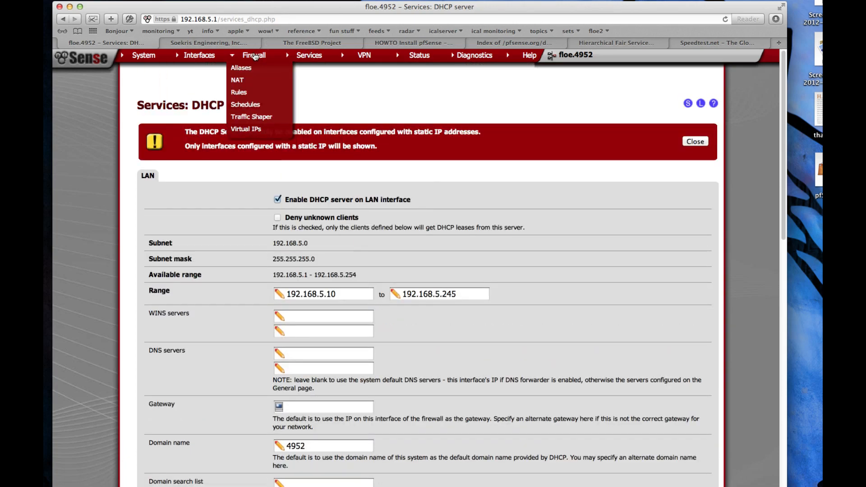
pyautogui.click(243, 80)
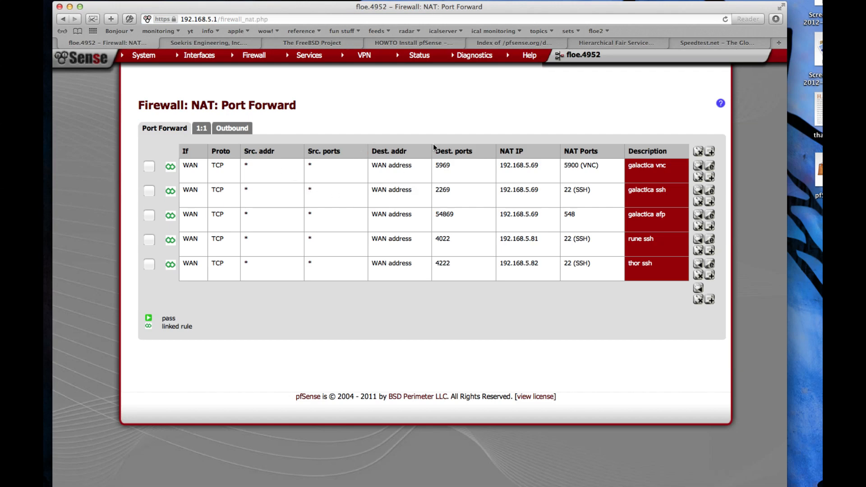
pyautogui.click(203, 130)
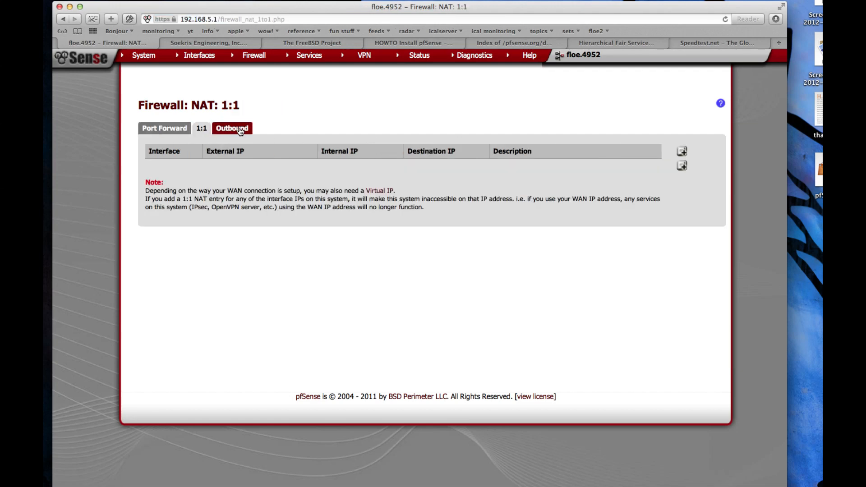
pyautogui.click(237, 130)
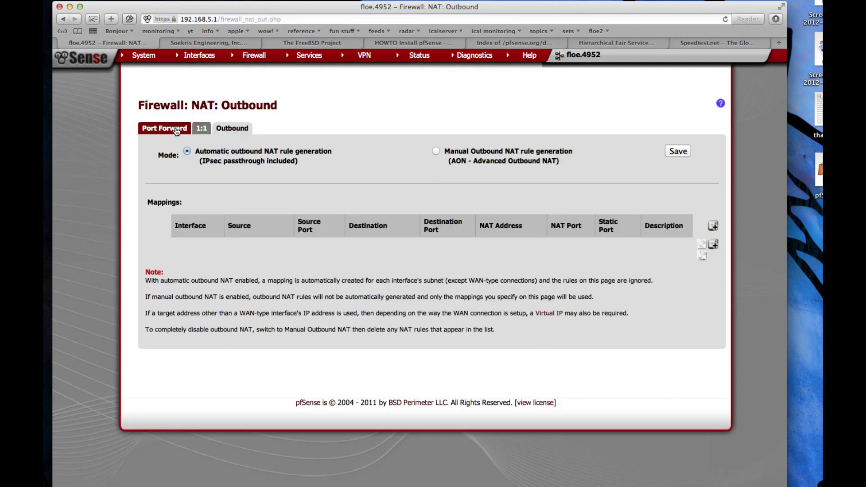
pyautogui.click(165, 129)
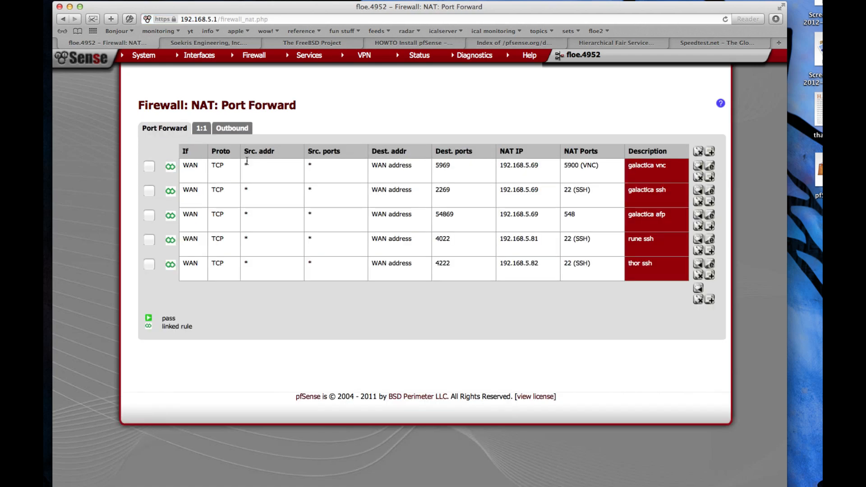
pyautogui.moveTo(255, 60)
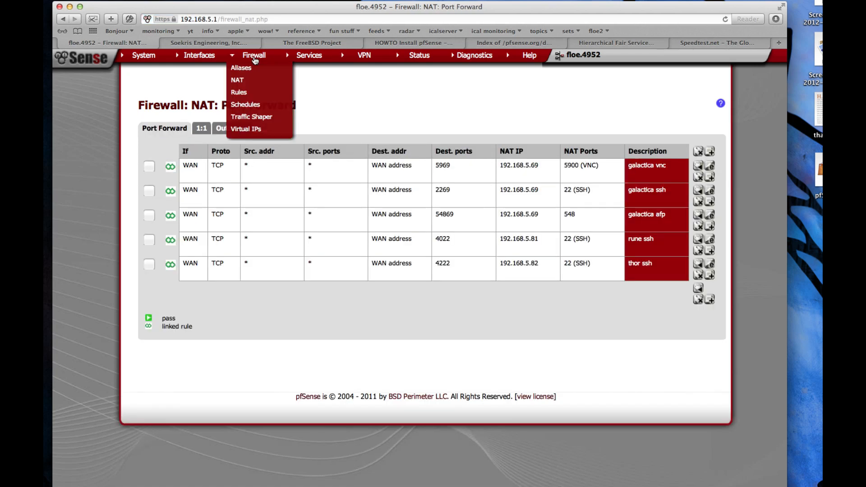
pyautogui.moveTo(298, 58)
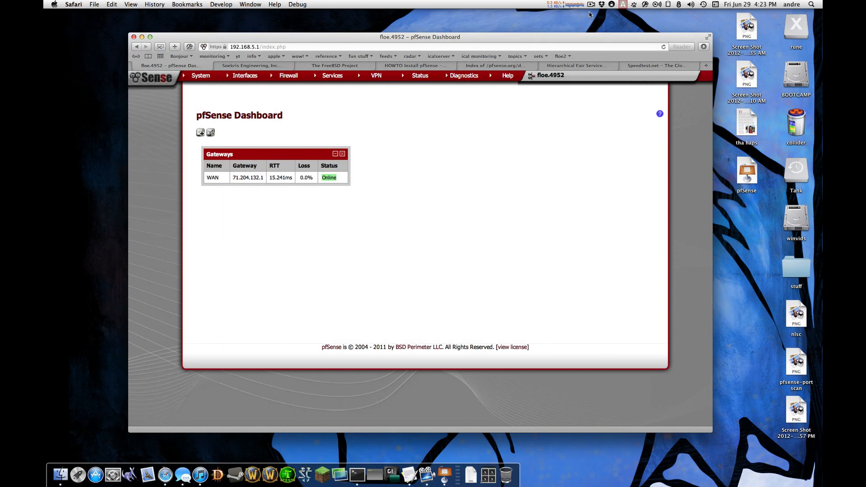
pyautogui.click(497, 55)
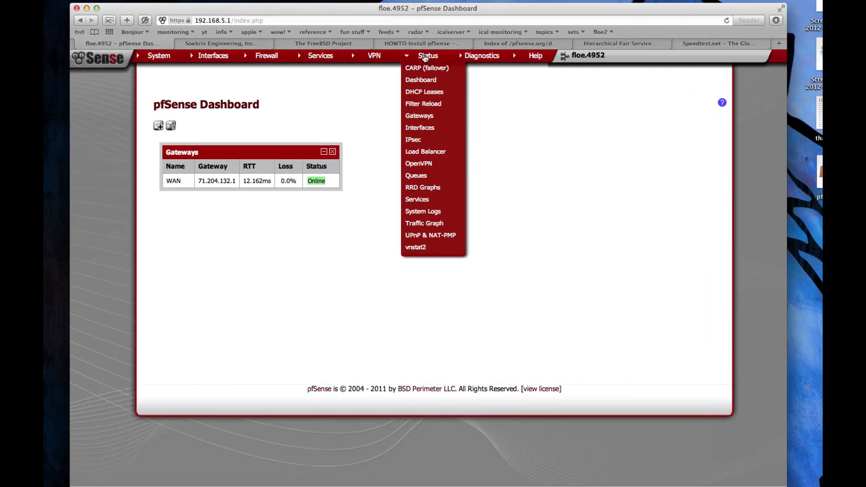
# Open the system logs from the status pages and look through the latest system entries
pyautogui.moveTo(423, 67)
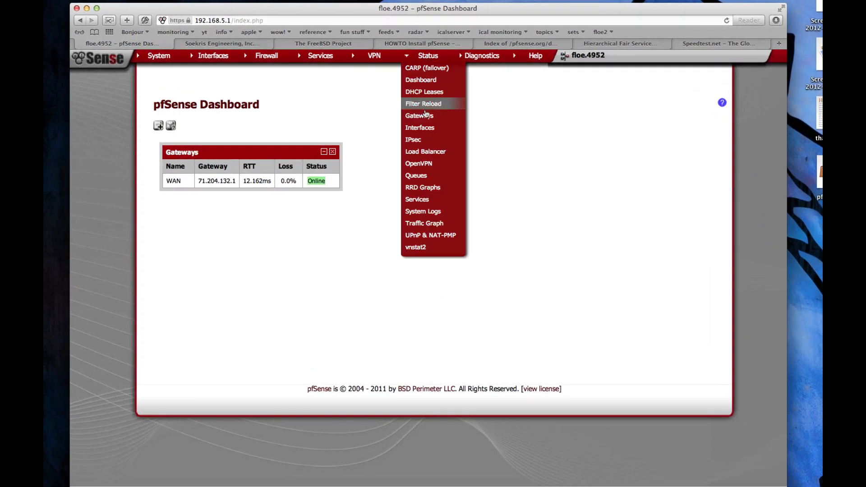
pyautogui.click(430, 212)
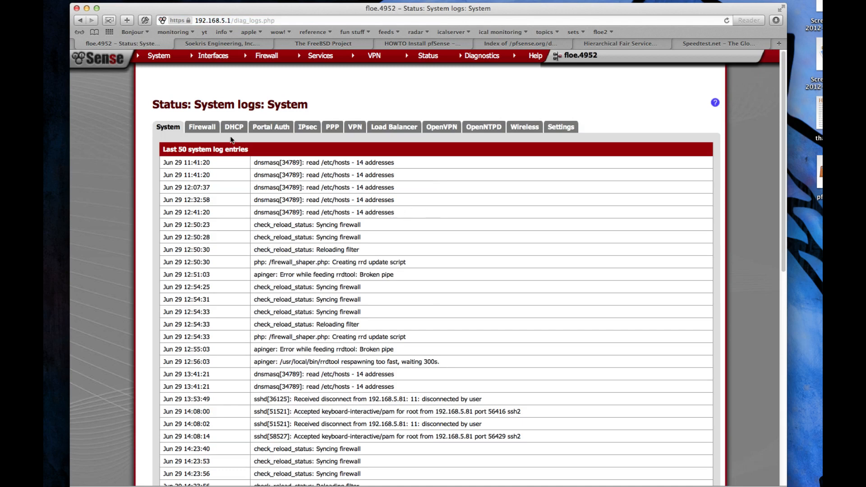
pyautogui.scroll(-10, 479, 255)
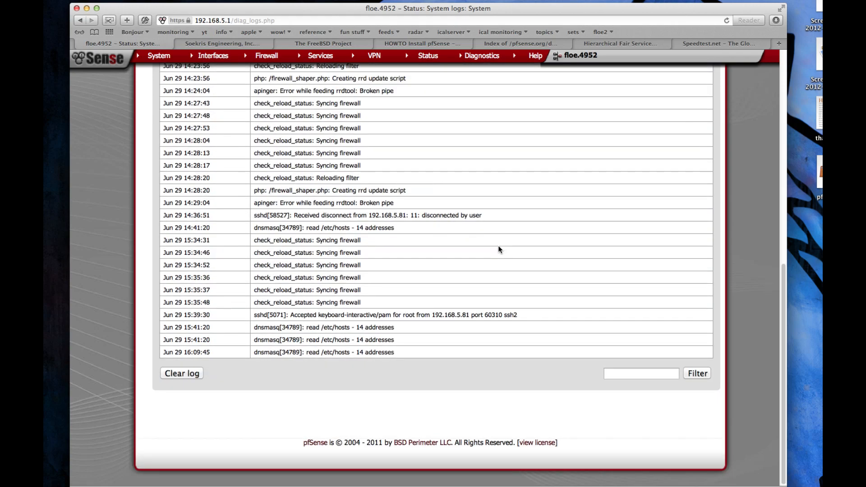
pyautogui.scroll(3, 485, 234)
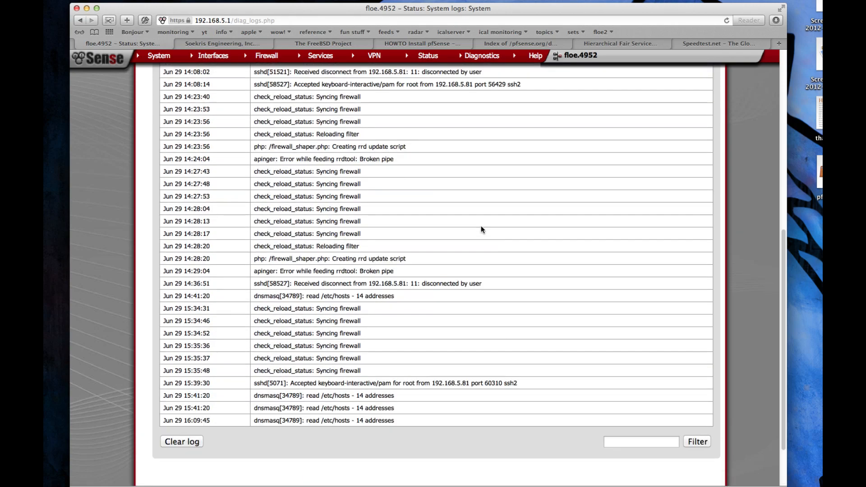
# Open the firewall log and look through its latest entries in the normal view
pyautogui.scroll(15, 480, 226)
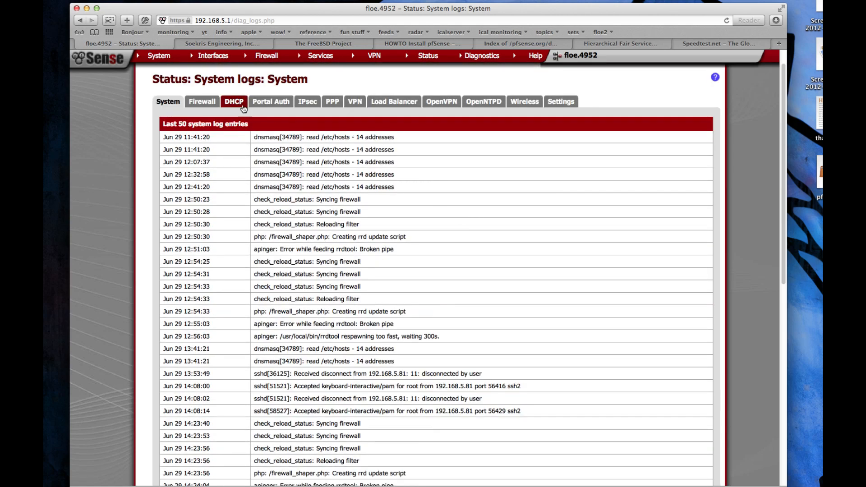
pyautogui.click(210, 104)
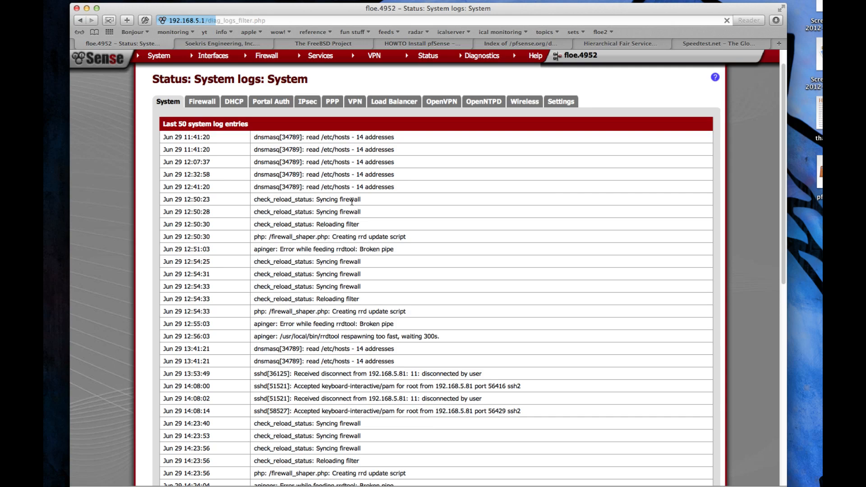
pyautogui.scroll(-5, 425, 200)
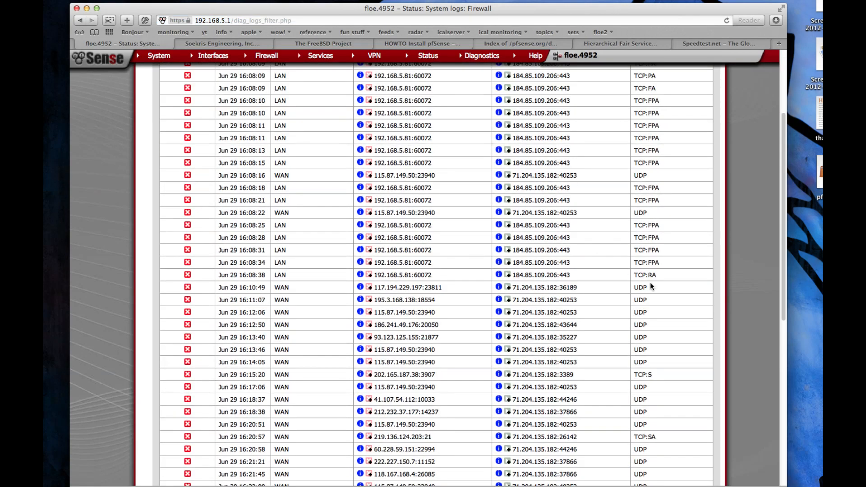
pyautogui.scroll(3, 650, 282)
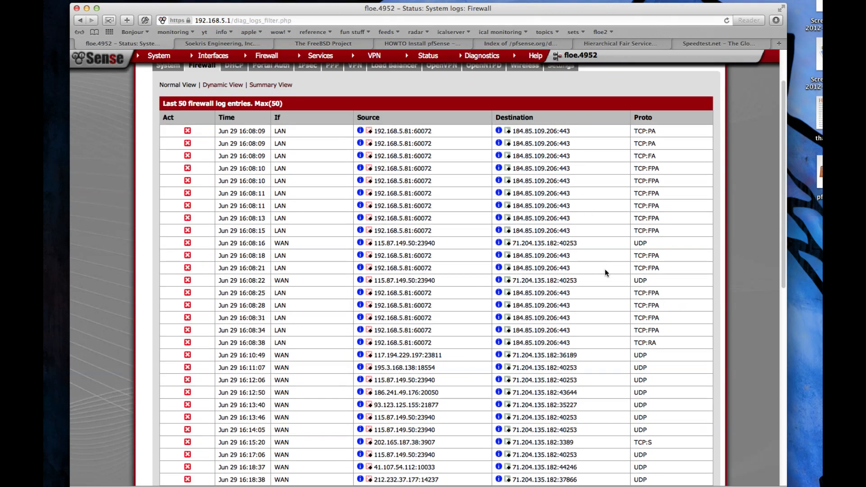
pyautogui.scroll(-10, 605, 270)
pyautogui.scroll(8, 590, 350)
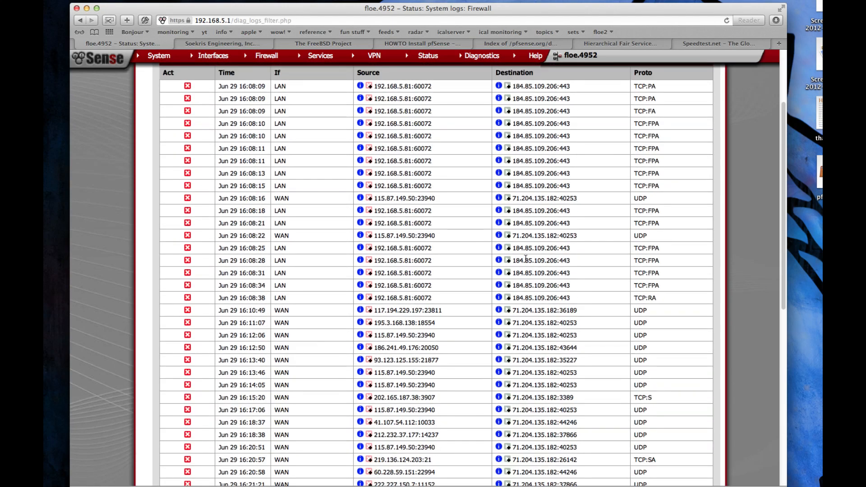
pyautogui.scroll(4, 525, 258)
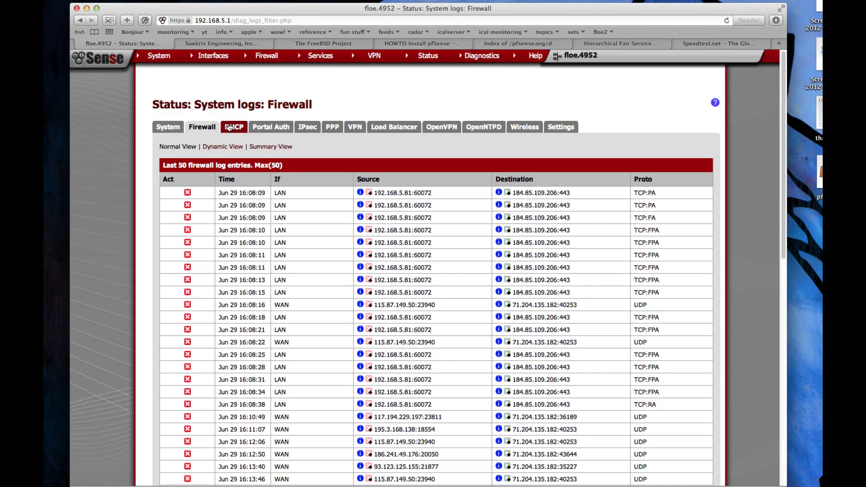
# Switch the firewall log to the summary view and examine its charts from actions down to destination ports
pyautogui.click(268, 147)
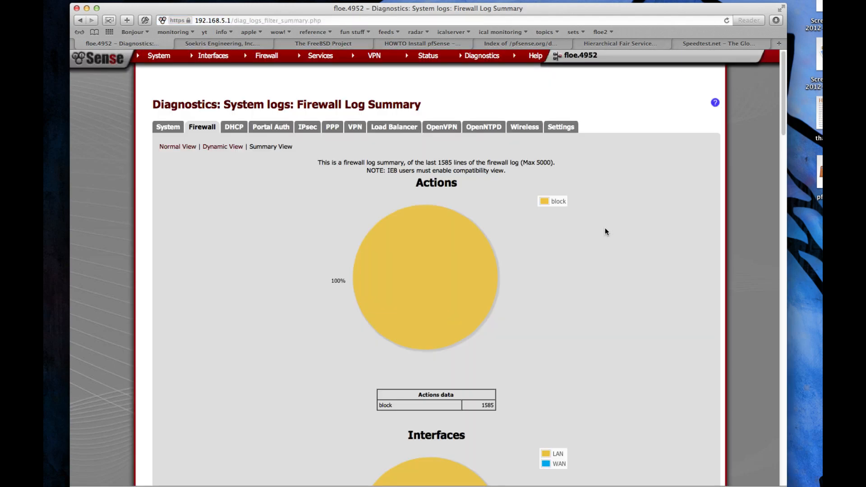
pyautogui.scroll(-15, 605, 228)
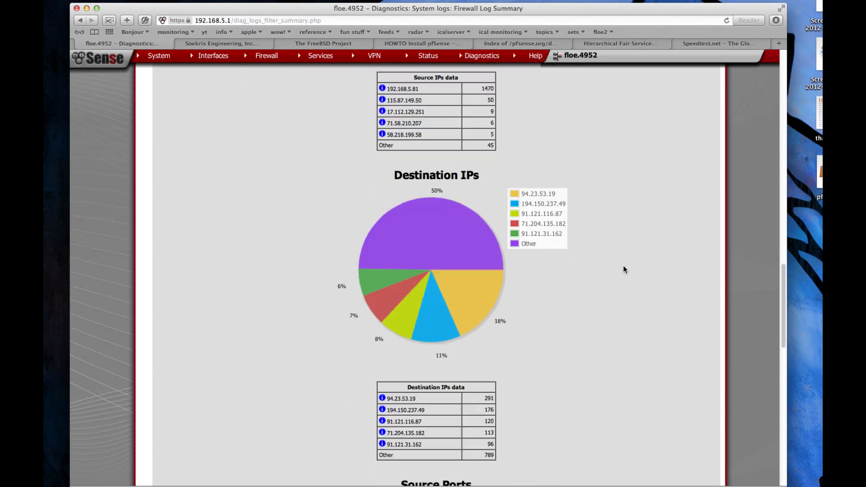
pyautogui.scroll(-15, 623, 269)
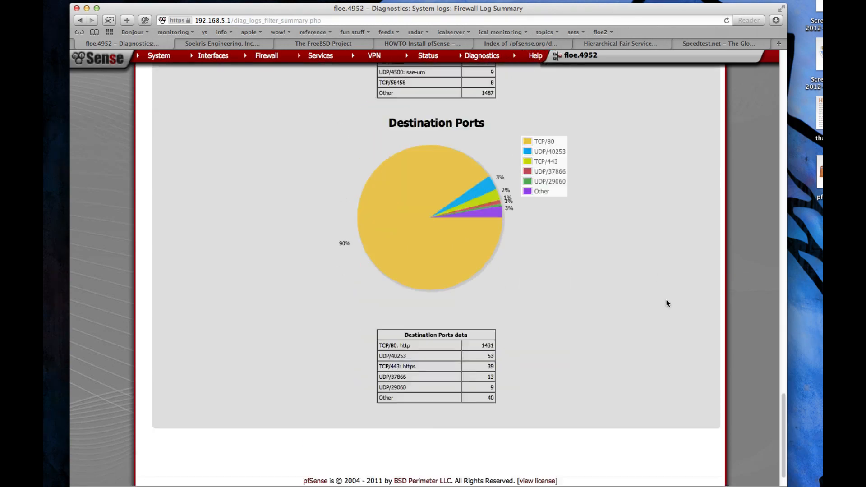
pyautogui.scroll(15, 667, 303)
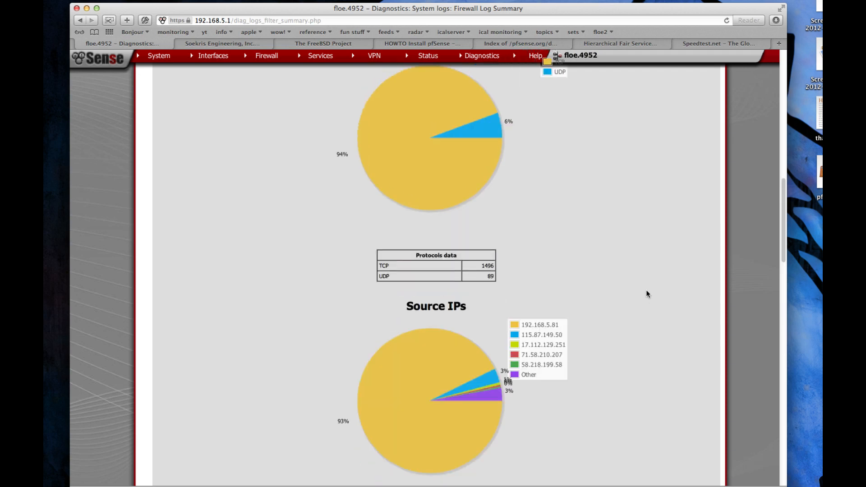
pyautogui.scroll(10, 642, 284)
pyautogui.scroll(-15, 665, 313)
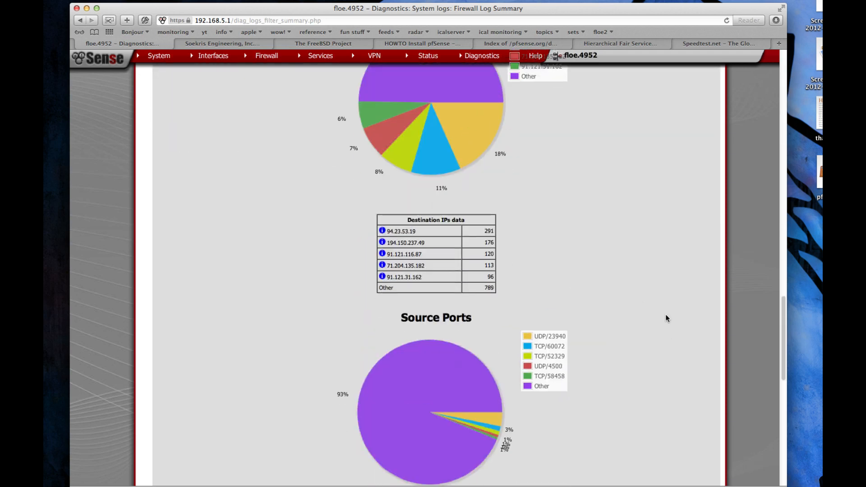
pyautogui.scroll(3, 664, 314)
# Open the ARP table from the diagnostics pages to view the devices on the network
pyautogui.moveTo(428, 60)
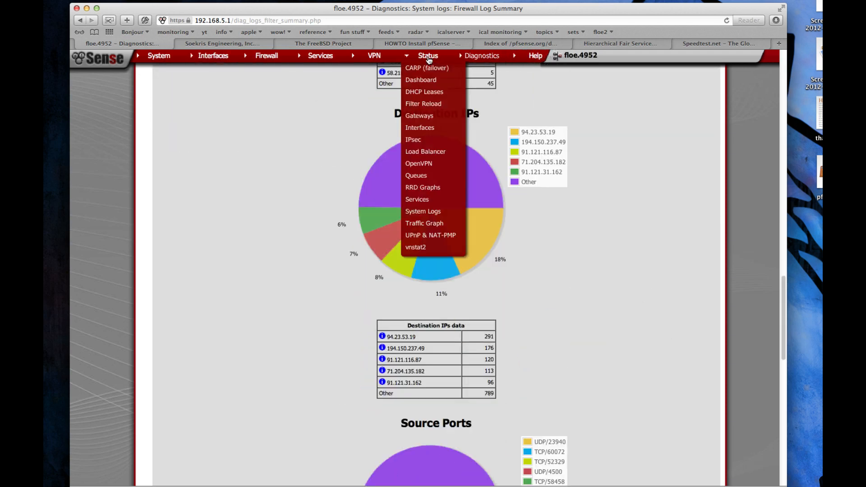
pyautogui.moveTo(474, 58)
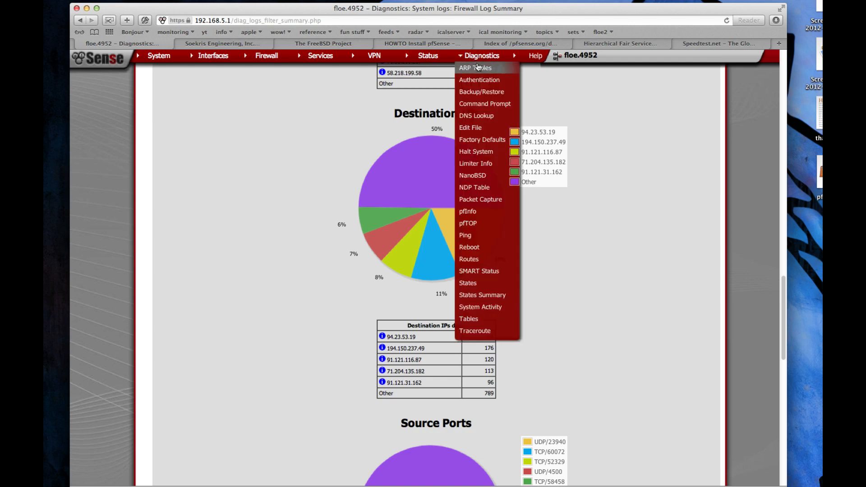
pyautogui.click(476, 67)
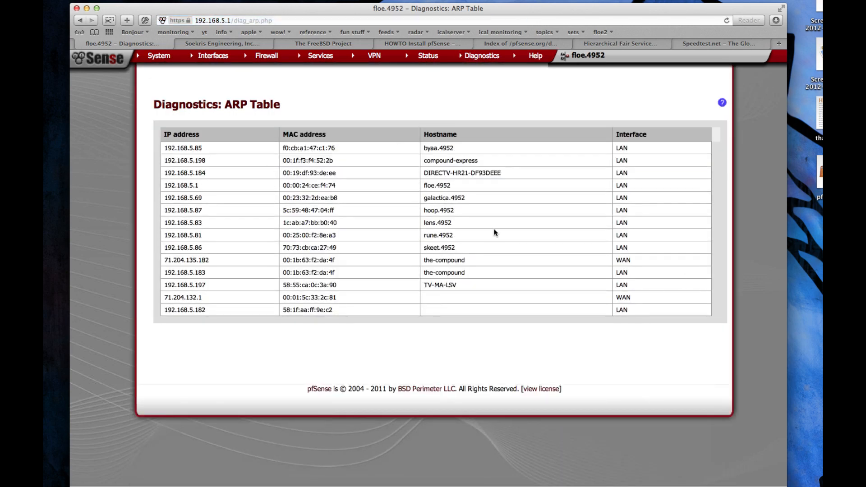
# Examine the firewall's state table and its reset page, returning to the states list without resetting anything
pyautogui.moveTo(485, 58)
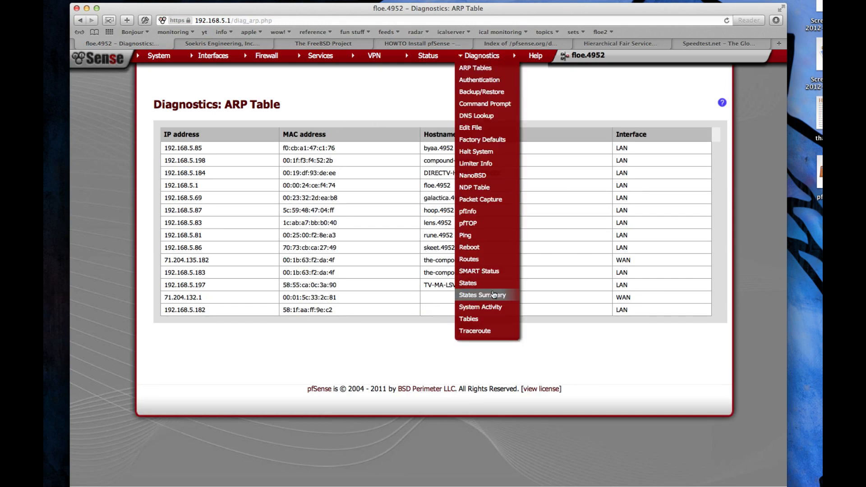
pyautogui.click(479, 283)
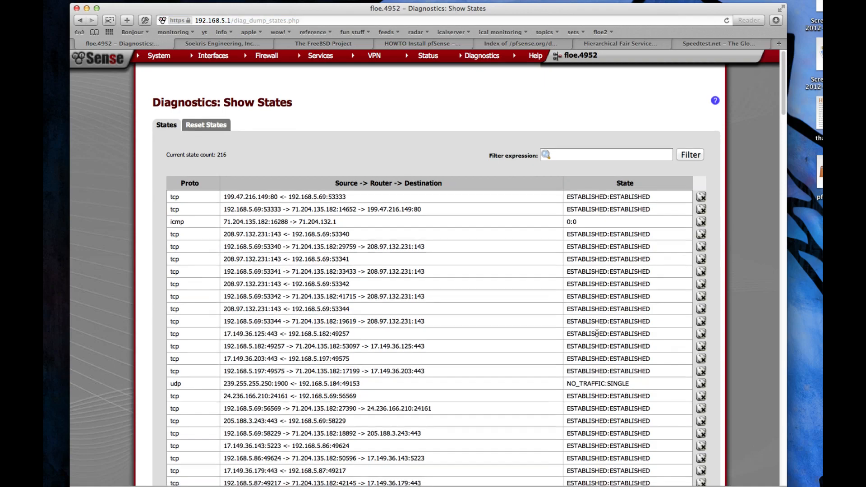
pyautogui.scroll(-15, 567, 312)
pyautogui.scroll(-20, 567, 312)
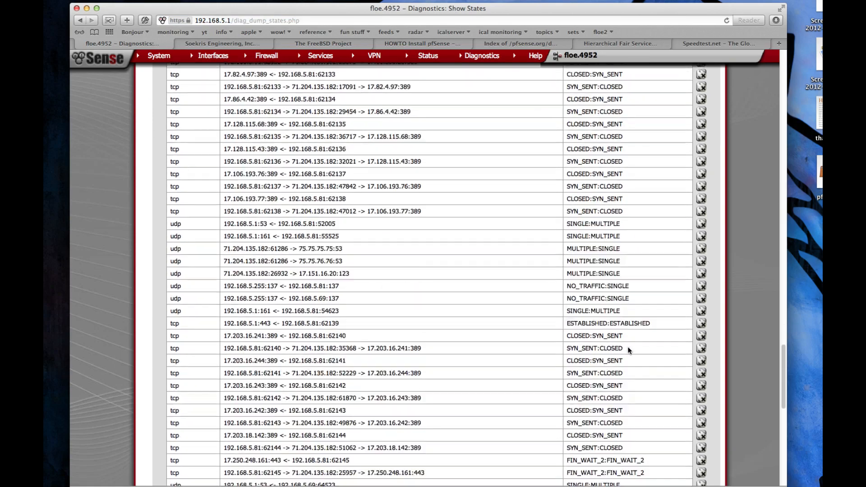
pyautogui.scroll(15, 586, 348)
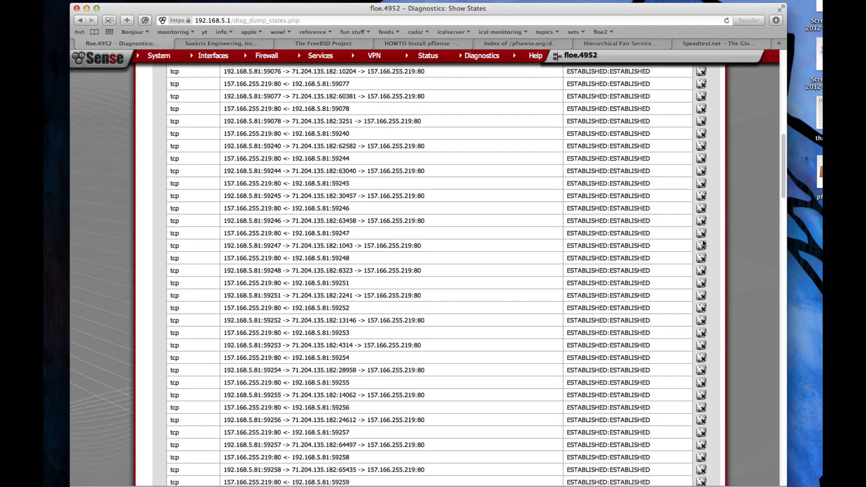
pyautogui.scroll(10, 707, 174)
pyautogui.scroll(3, 337, 225)
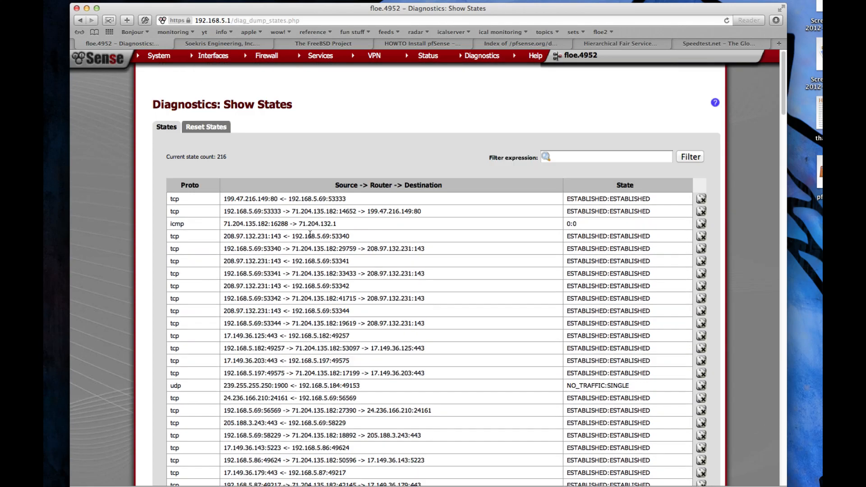
pyautogui.click(215, 128)
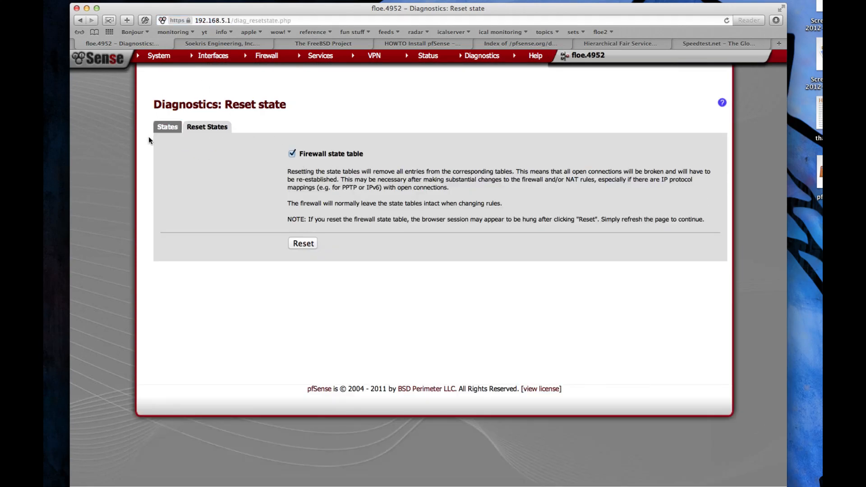
pyautogui.click(167, 128)
# Open the system activity diagnostics to view the running processes and memory use
pyautogui.moveTo(488, 58)
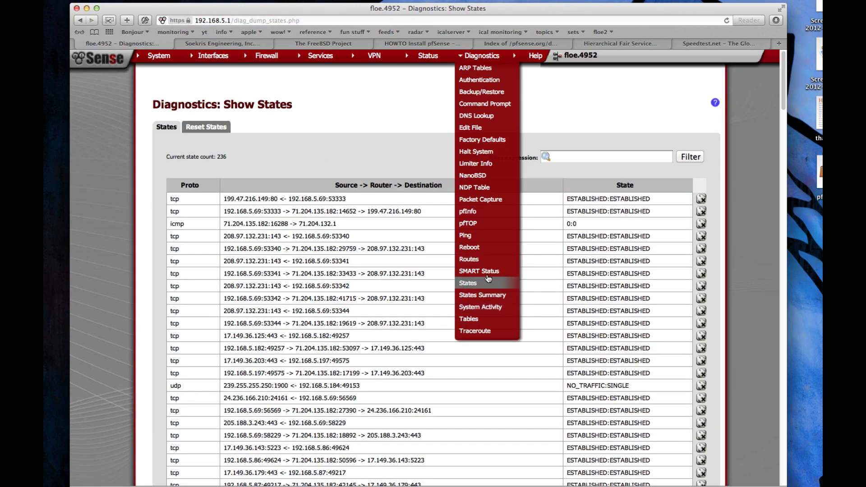
pyautogui.click(488, 308)
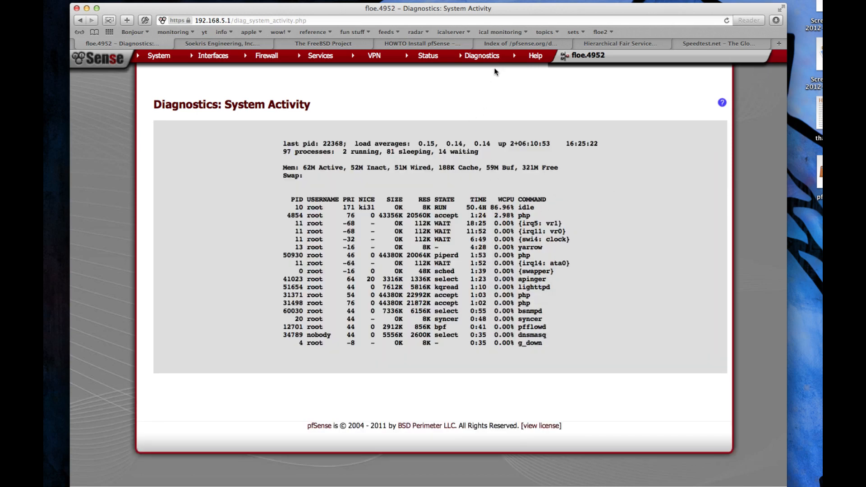
# Open the RRD graphs from the status pages and examine the WAN quality and packets graphs
pyautogui.moveTo(424, 57)
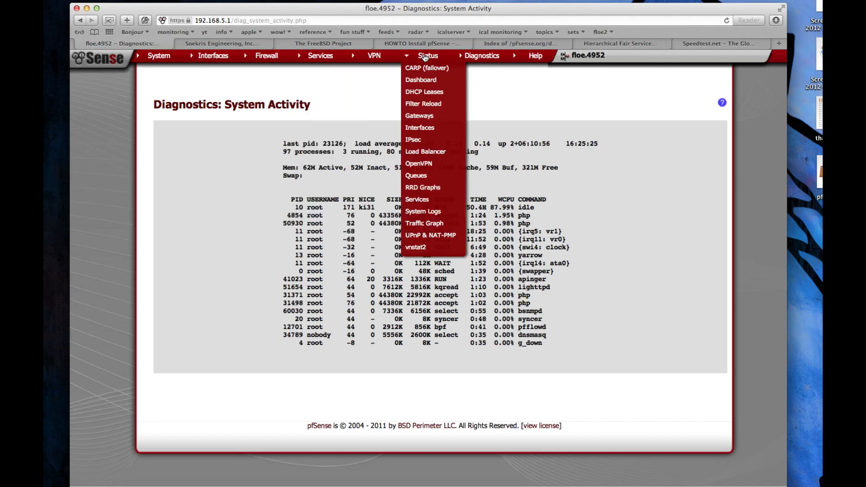
pyautogui.click(424, 187)
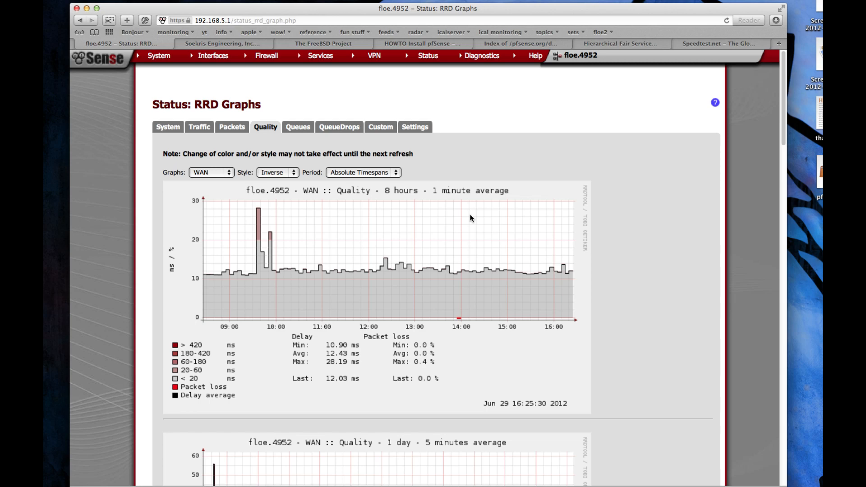
pyautogui.scroll(-3, 478, 239)
pyautogui.scroll(3, 483, 245)
pyautogui.scroll(-2, 629, 239)
pyautogui.scroll(2, 629, 240)
pyautogui.scroll(-3, 541, 239)
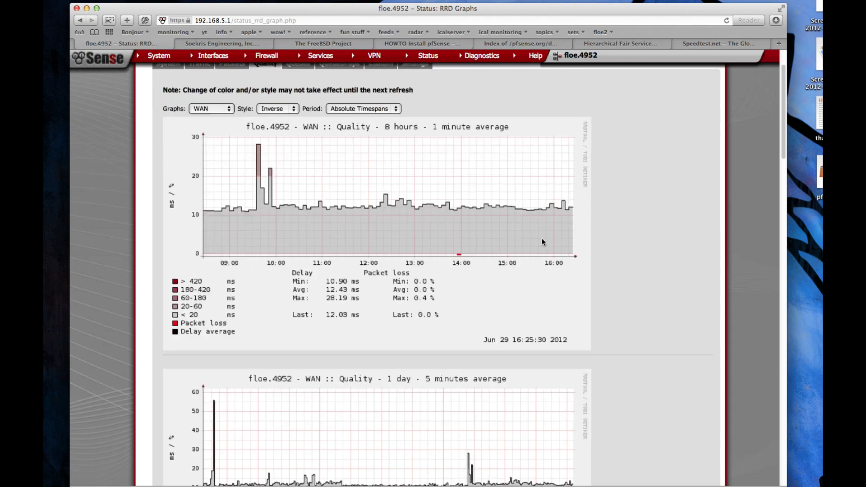
pyautogui.scroll(3, 263, 188)
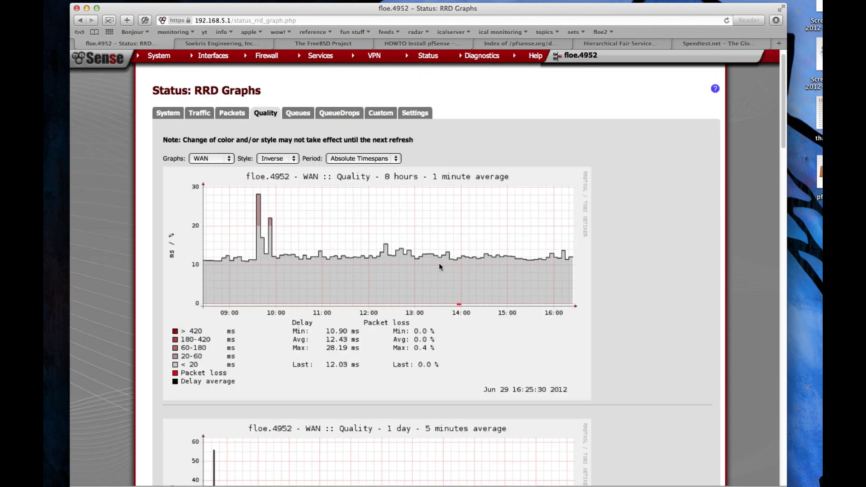
pyautogui.scroll(1, 554, 242)
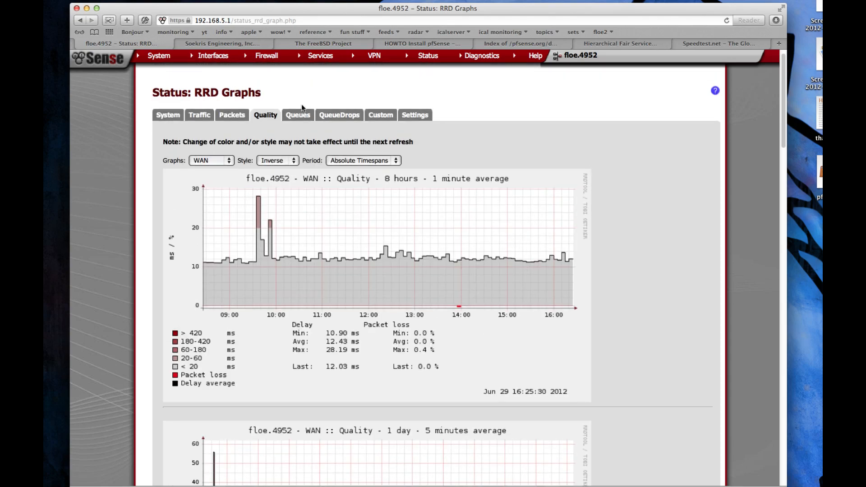
pyautogui.click(230, 116)
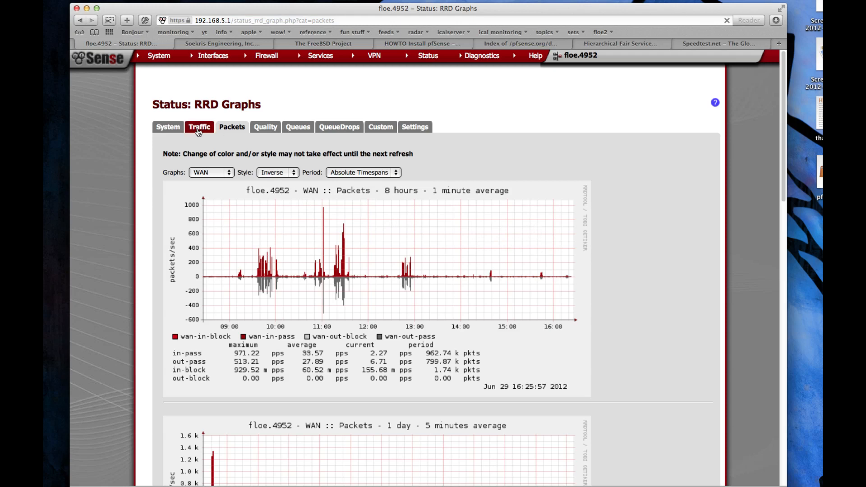
# Show the system RRD graphs and examine processor utilization from the 8-hour to the 4-year period
pyautogui.click(167, 127)
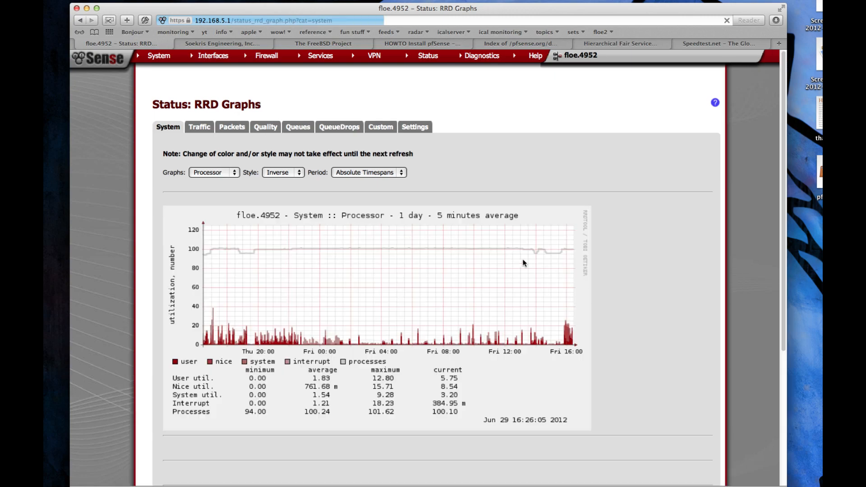
pyautogui.scroll(-10, 470, 345)
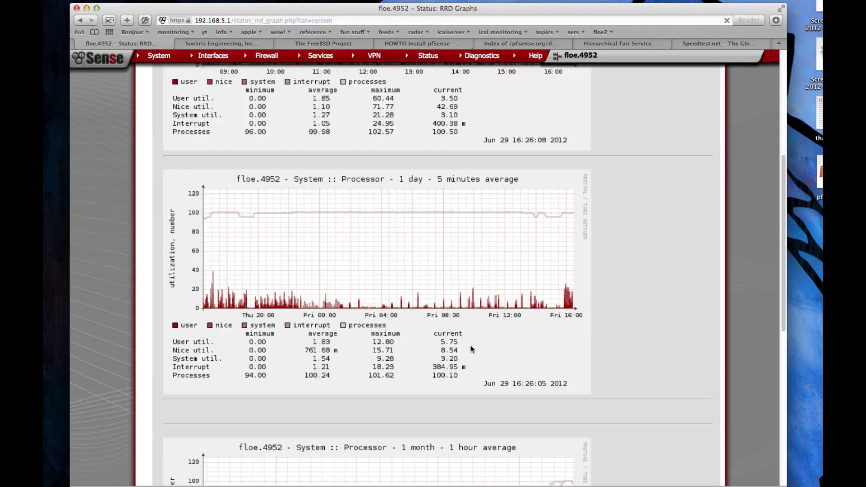
pyautogui.scroll(-5, 532, 318)
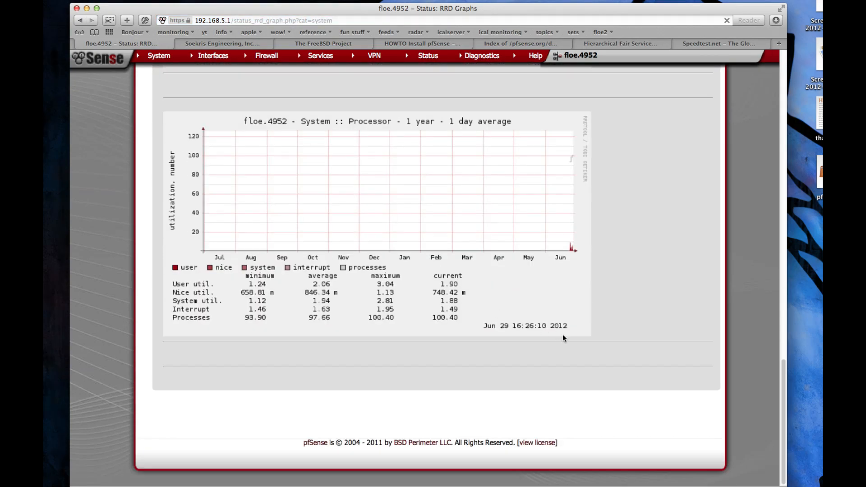
pyautogui.scroll(-5, 501, 277)
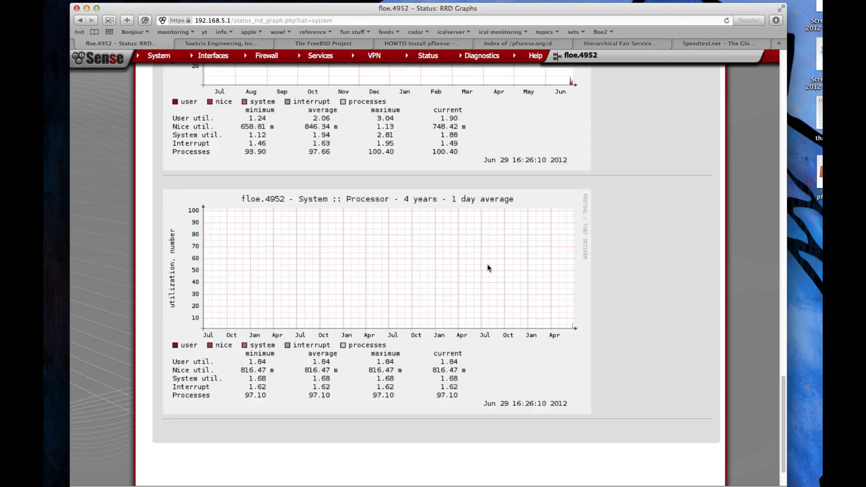
pyautogui.scroll(20, 657, 339)
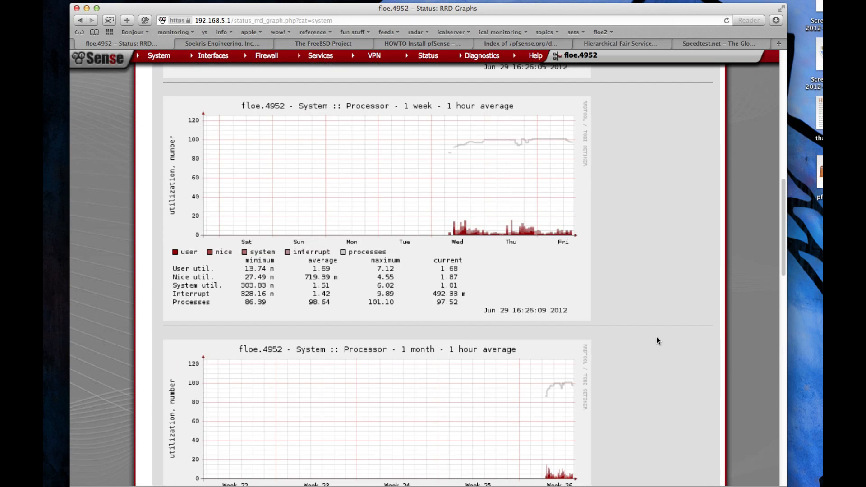
pyautogui.scroll(4, 640, 255)
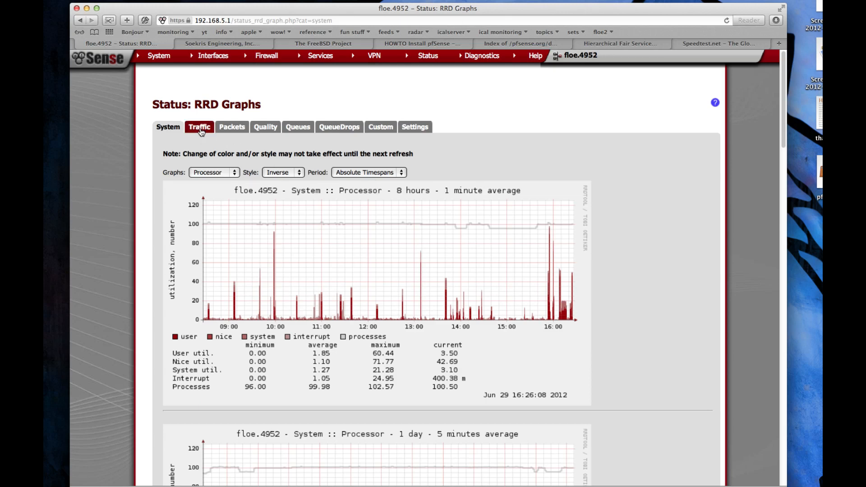
# Examine the system states RRD graphs over the 8-hour to longer periods and switch the displayed graphs to Throughput
pyautogui.click(227, 173)
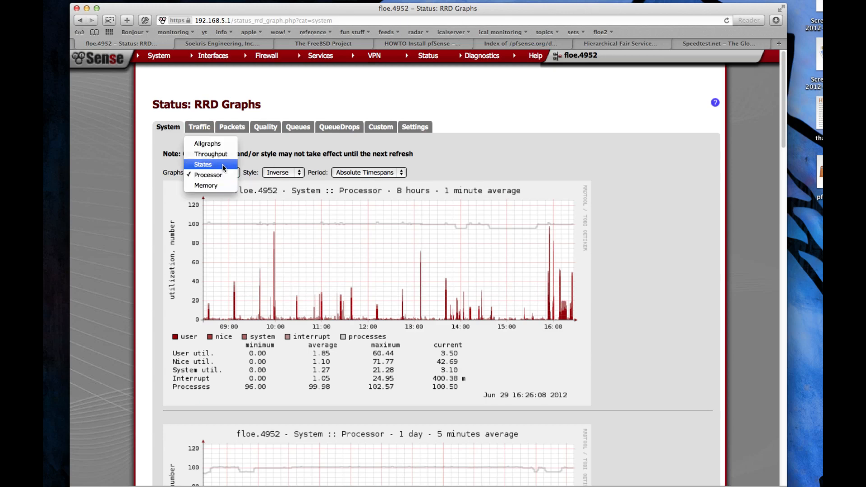
pyautogui.click(223, 162)
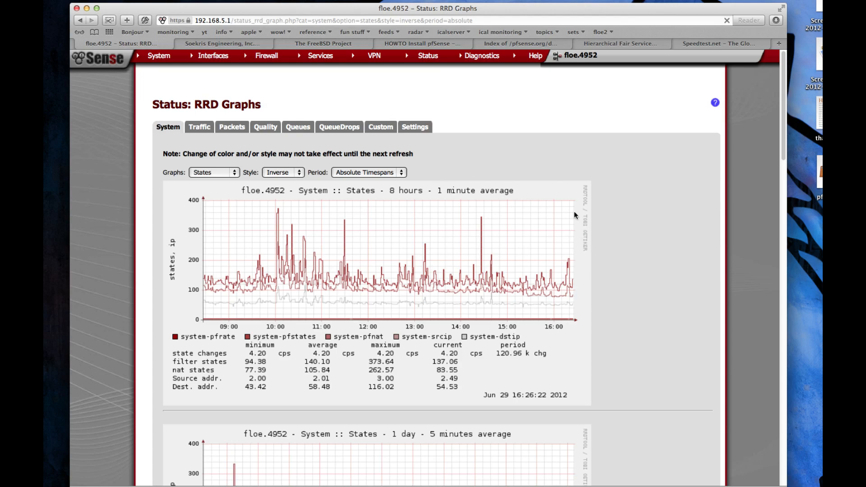
pyautogui.scroll(-3, 600, 249)
pyautogui.scroll(2, 586, 239)
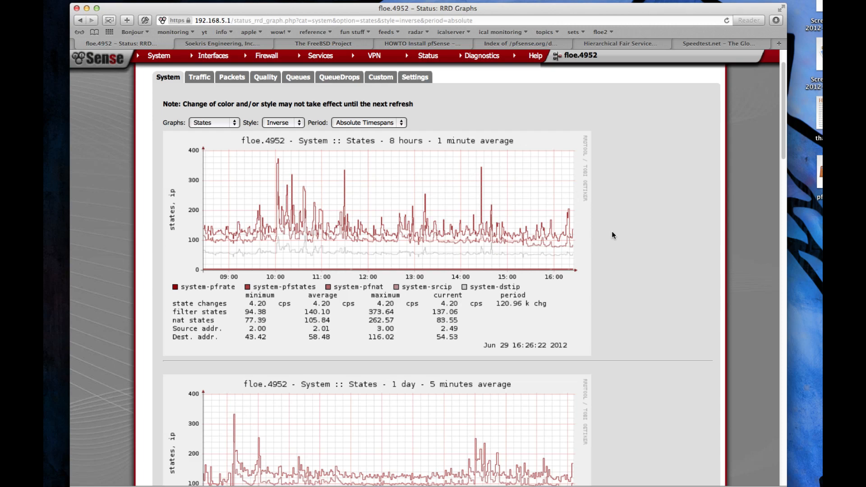
pyautogui.scroll(-7, 612, 234)
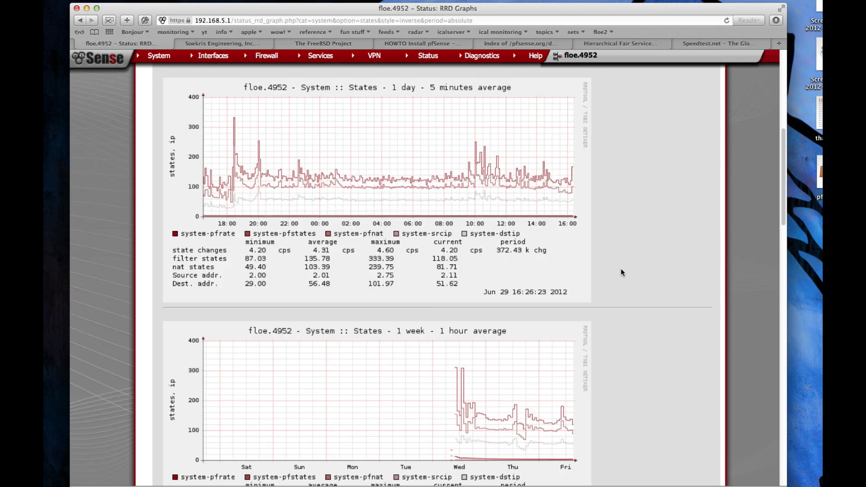
pyautogui.scroll(-5, 621, 270)
pyautogui.scroll(-5, 635, 294)
pyautogui.scroll(15, 636, 284)
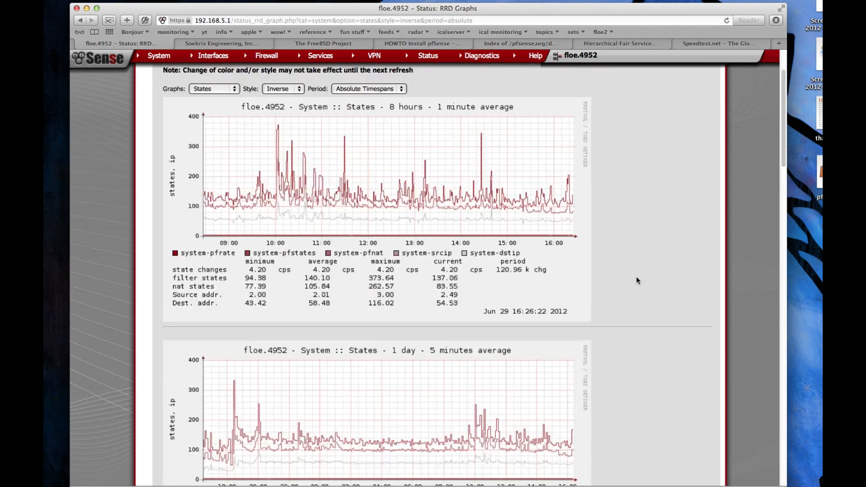
pyautogui.scroll(2, 635, 281)
pyautogui.click(221, 176)
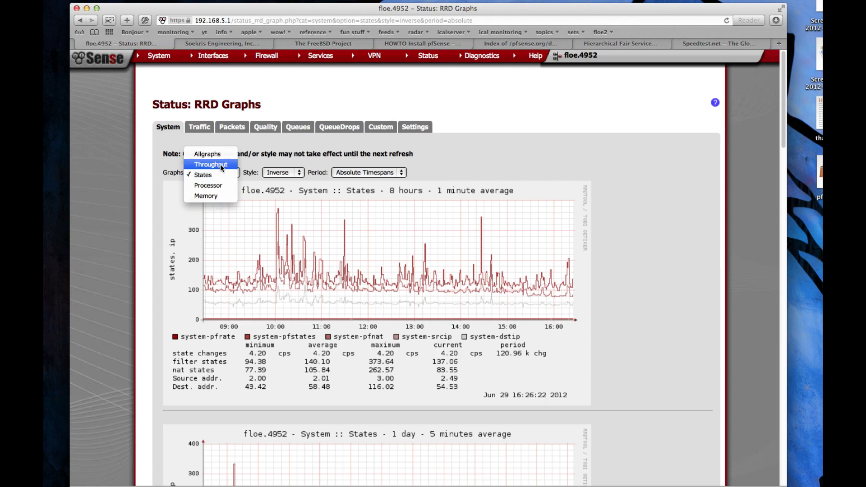
pyautogui.click(221, 166)
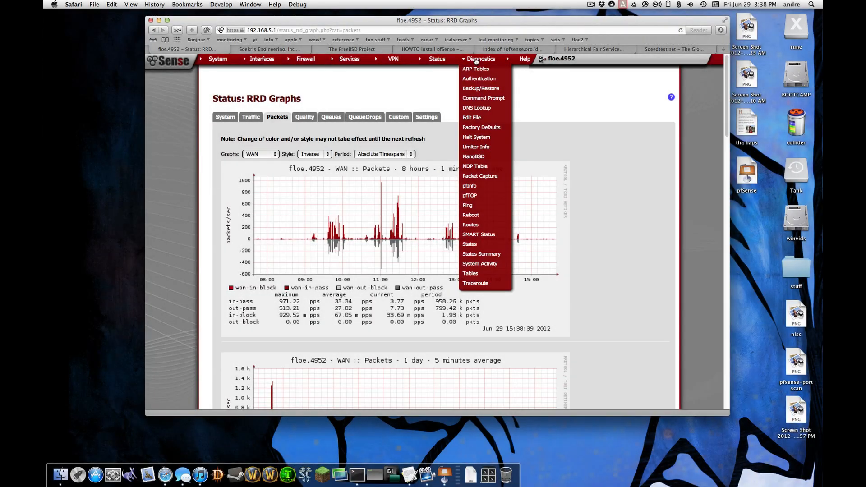
# Switch to the Monitoring slide in Keynote and bring the Terminal window to the front
pyautogui.click(444, 475)
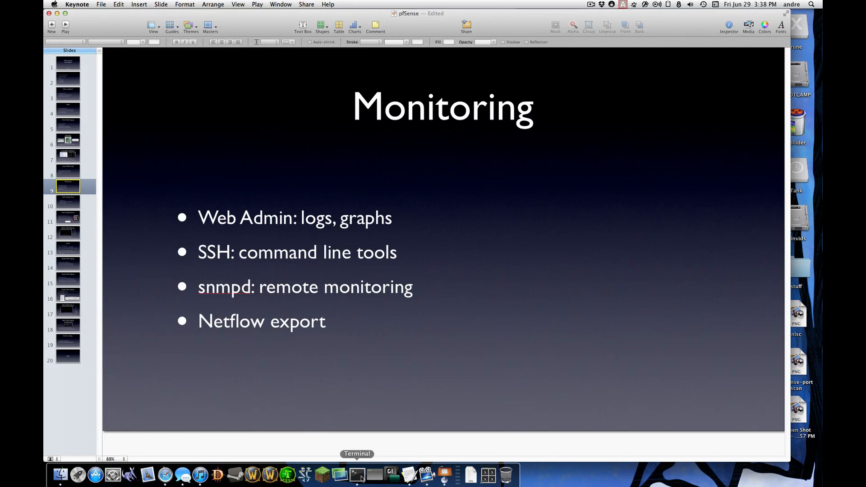
pyautogui.click(362, 479)
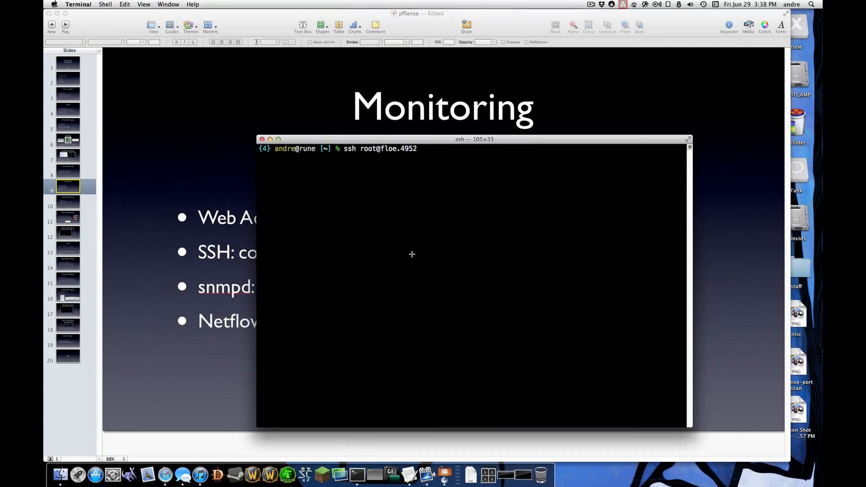
# Switch to Safari, look over the General Setup page and examine the Secure Shell options in the advanced admin access settings
pyautogui.click(167, 478)
pyautogui.moveTo(221, 60)
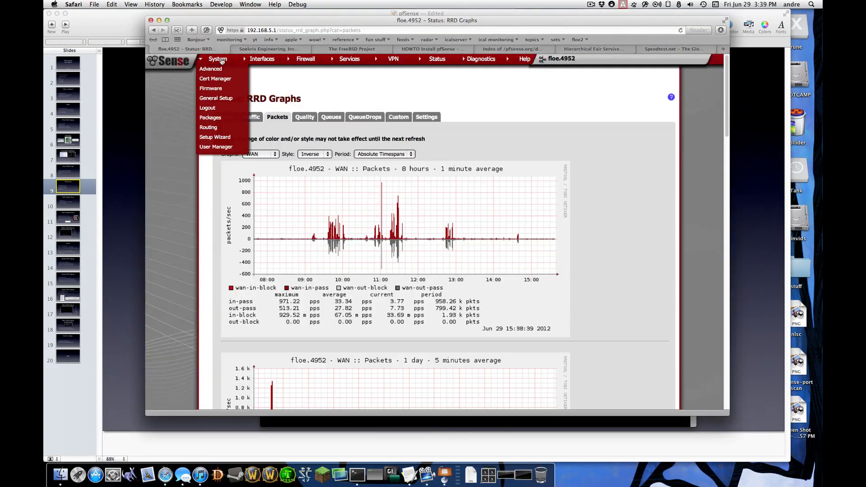
pyautogui.click(220, 98)
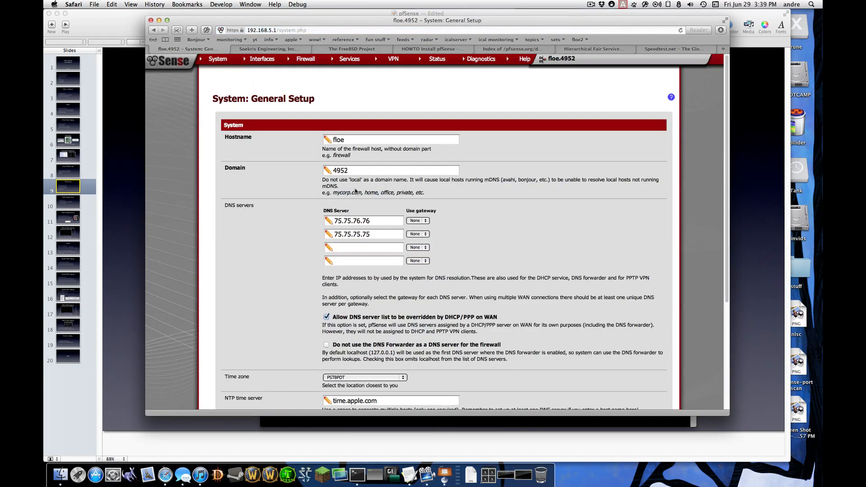
pyautogui.scroll(-5, 414, 288)
pyautogui.scroll(5, 414, 288)
pyautogui.click(217, 71)
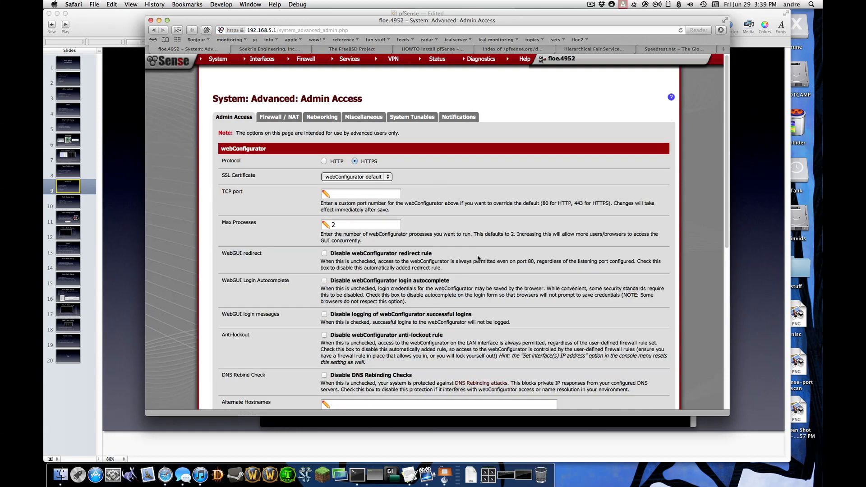
pyautogui.scroll(-10, 439, 217)
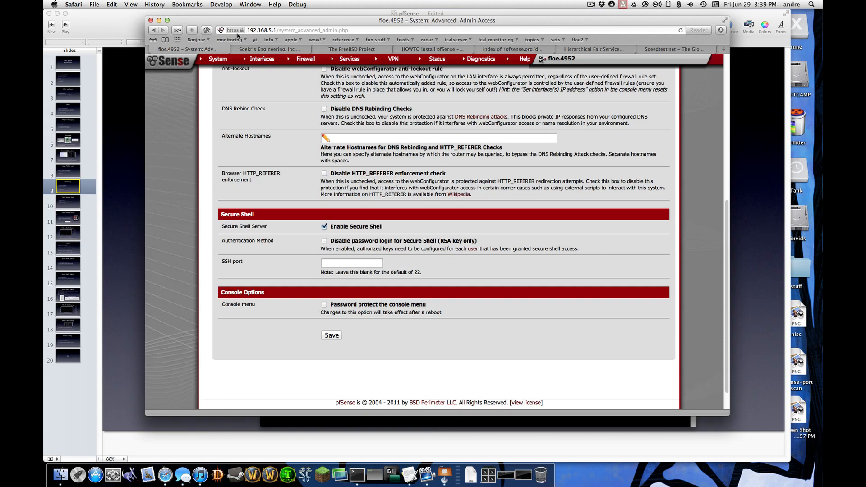
pyautogui.moveTo(233, 23); pyautogui.dragTo(240, 27)
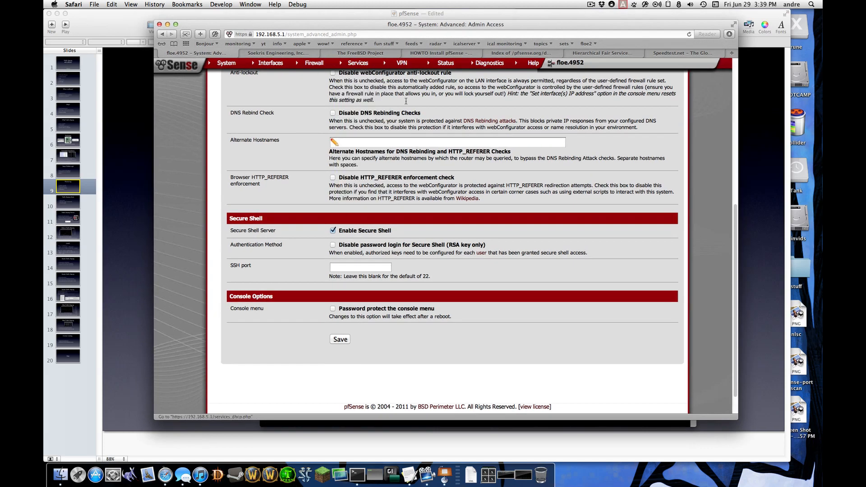
pyautogui.click(122, 22)
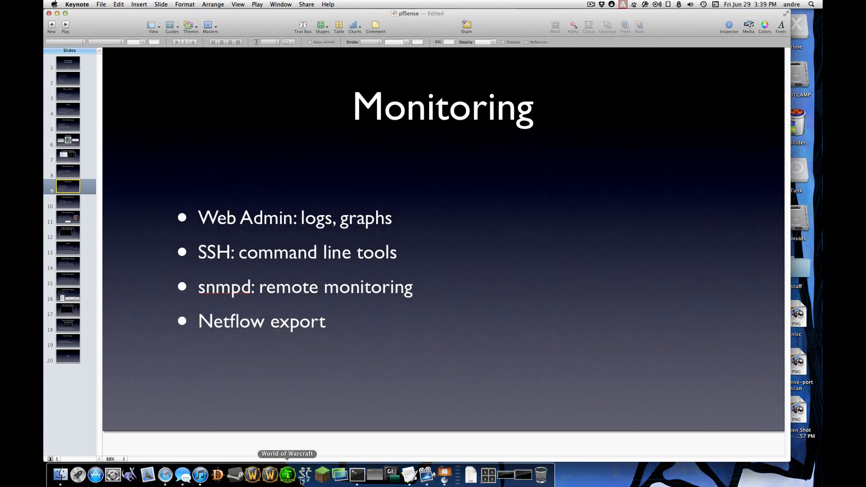
pyautogui.click(357, 475)
pyautogui.press('Return')
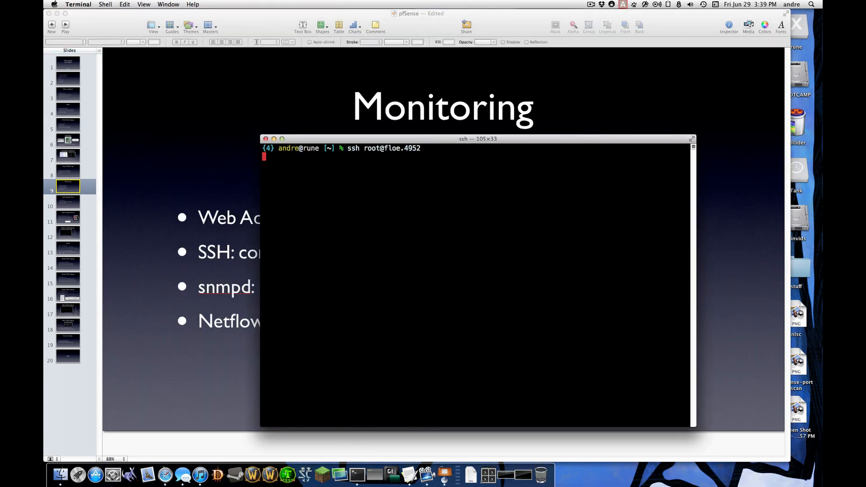
pyautogui.press('super+alt+h')
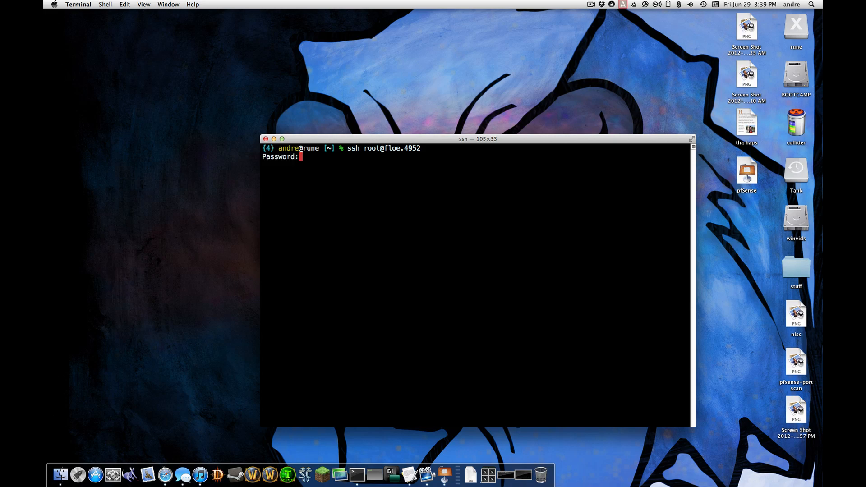
pyautogui.press('Return')
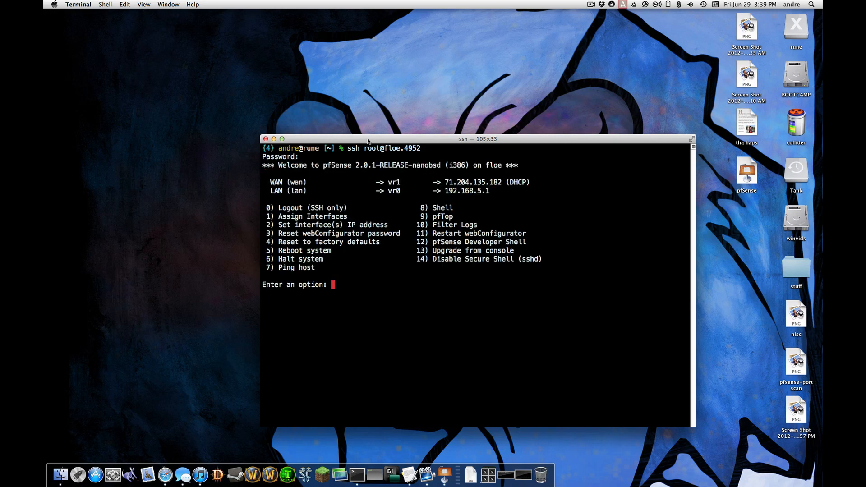
pyautogui.moveTo(367, 141); pyautogui.dragTo(319, 116)
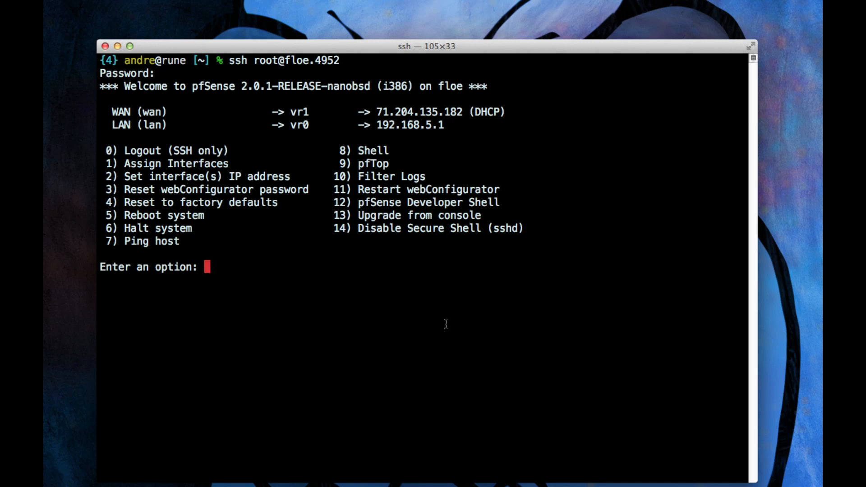
# Open the firewall's command shell with console option 8
pyautogui.write('8')
pyautogui.press('Return')
pyautogui.press('Return')
pyautogui.press('Return')
pyautogui.press('Return')
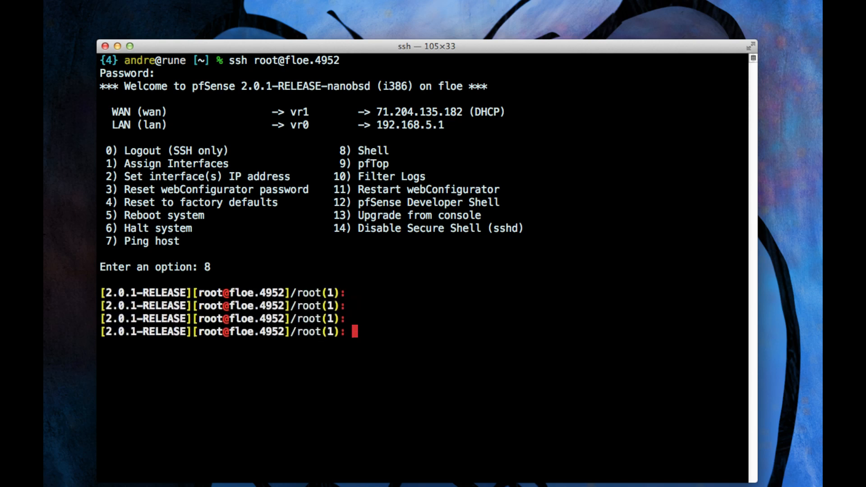
# Print the operating system details with uname -a and the uptime and logged-in users with w
pyautogui.write('uname -a')
pyautogui.press('Return')
pyautogui.press('Return')
pyautogui.press('Return')
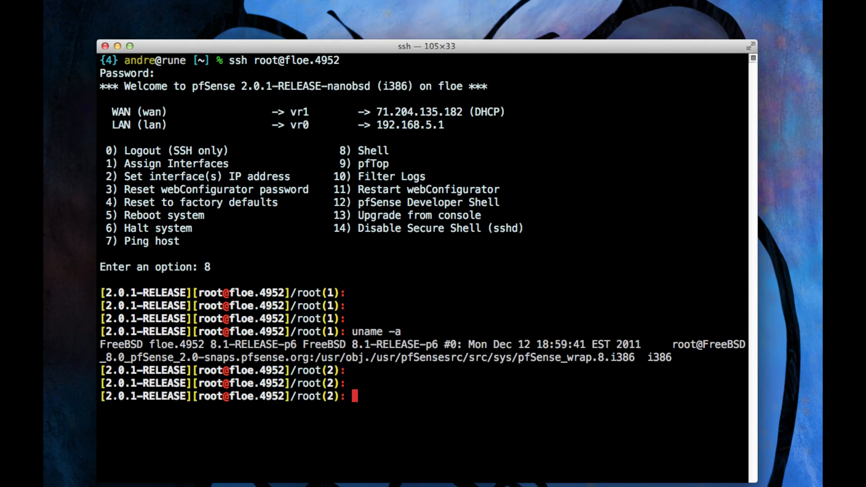
pyautogui.write('w')
pyautogui.press('Return')
# Print the working directory with pwd and list its contents with ls
pyautogui.write('pw')
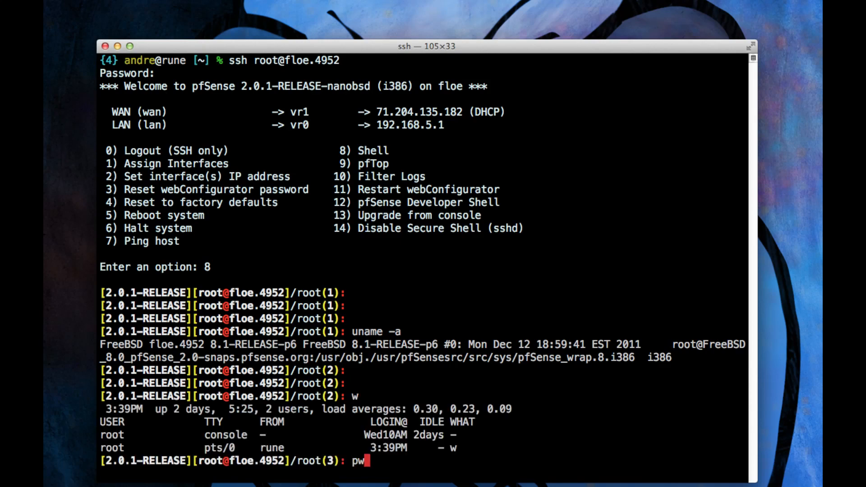
pyautogui.write('d')
pyautogui.press('Return')
pyautogui.write('ls')
pyautogui.press('Return')
# Show the disk usage with df -h and the mounted file systems with mount
pyautogui.write('df -h')
pyautogui.press('Return')
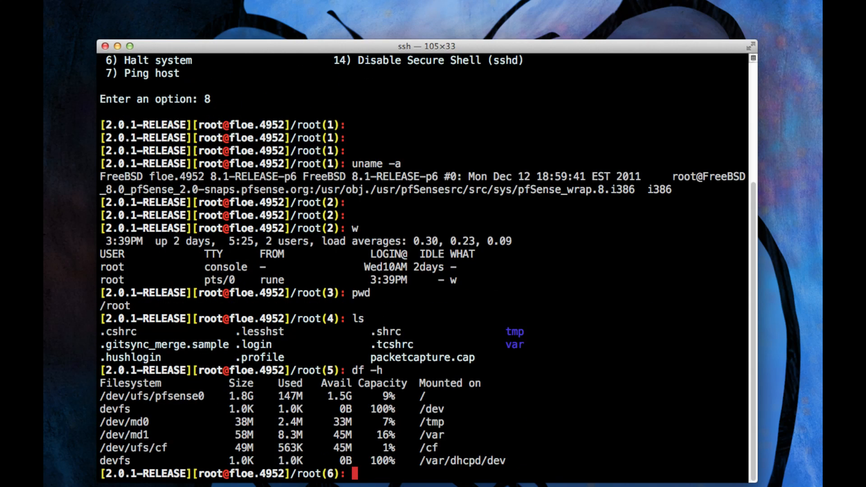
pyautogui.write('mount')
pyautogui.press('Return')
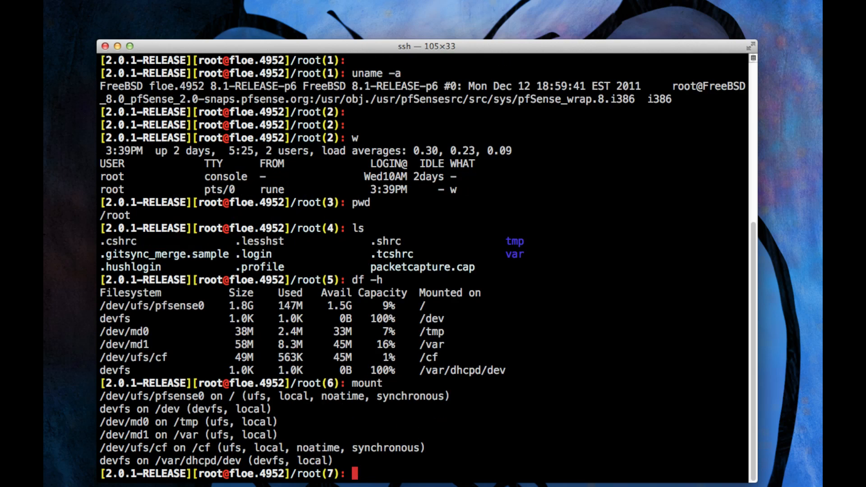
# Run pftop to monitor the firewall states and cycle between its views, including long, ending on default
pyautogui.write('pftop')
pyautogui.press('Return')
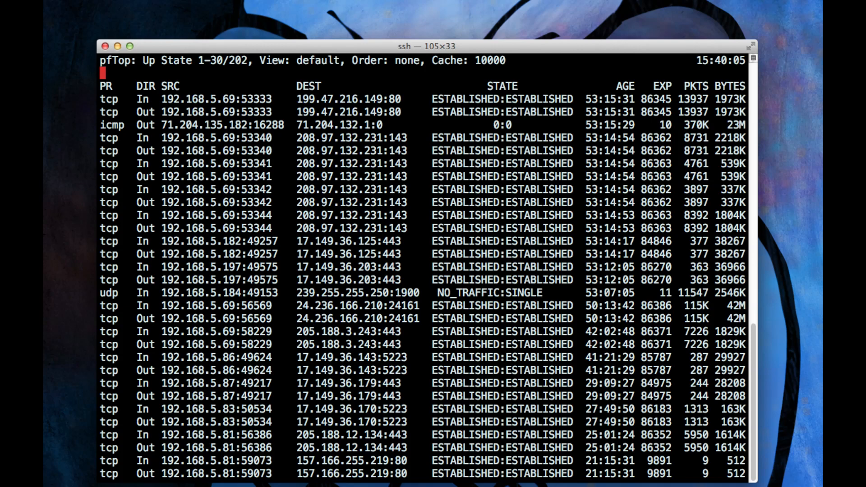
pyautogui.press('Left')
pyautogui.press('Right')
pyautogui.press('Right')
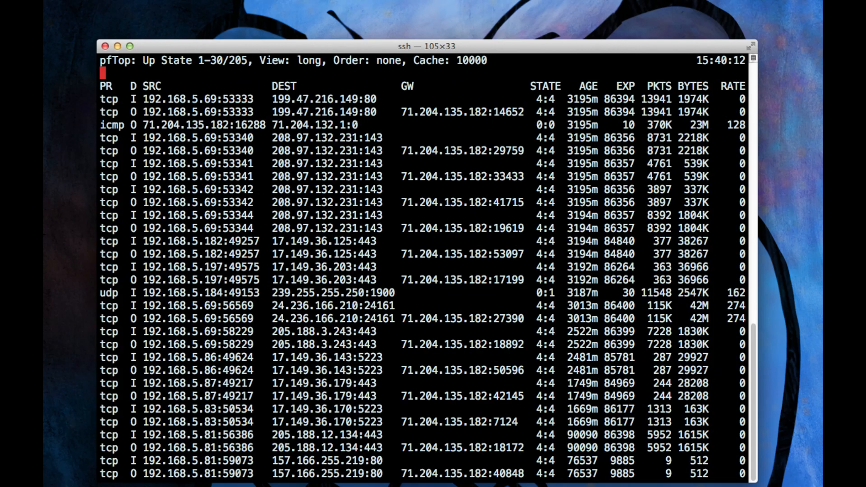
pyautogui.press('Right')
pyautogui.press('Left')
pyautogui.press('Left')
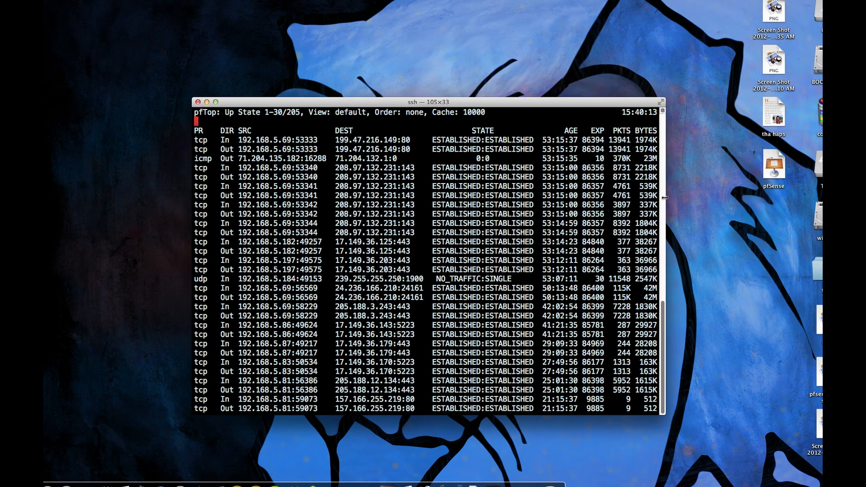
# Widen the terminal window to 165 columns, reposition it and switch pftop to the long view
pyautogui.moveTo(758, 180); pyautogui.dragTo(834, 198)
pyautogui.moveTo(635, 105); pyautogui.dragTo(497, 100)
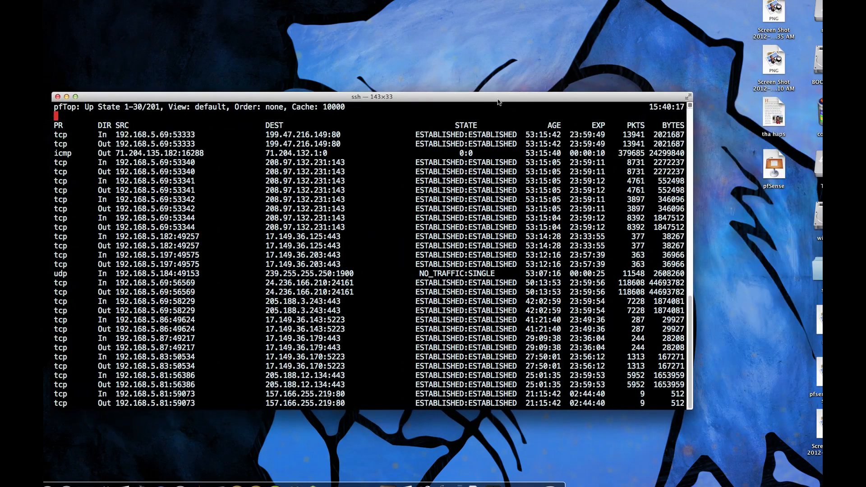
pyautogui.moveTo(693, 203); pyautogui.dragTo(791, 205)
pyautogui.press('Left')
pyautogui.press('Left')
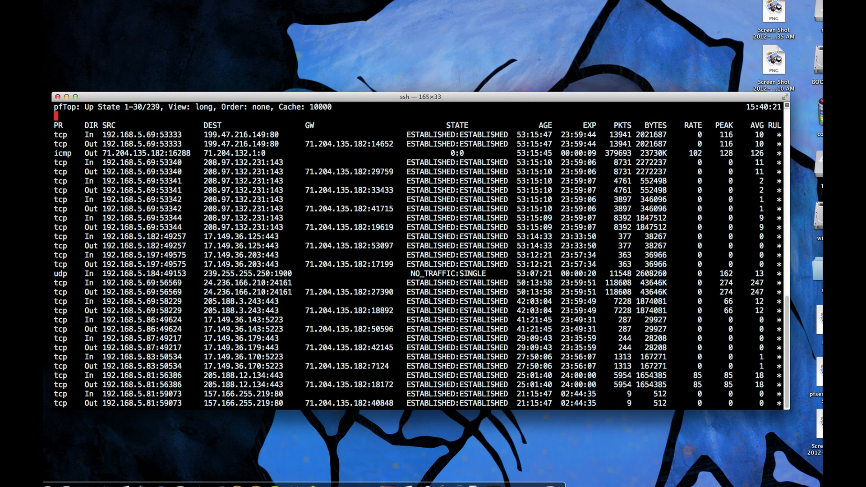
pyautogui.moveTo(204, 97); pyautogui.dragTo(207, 90)
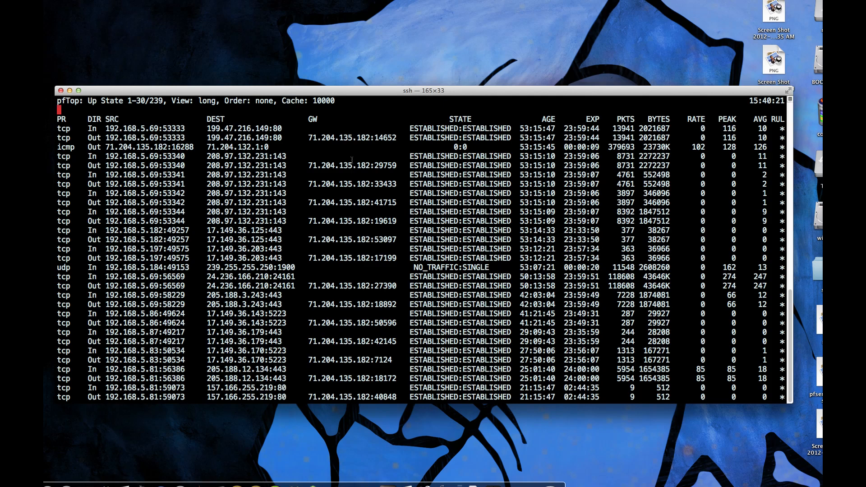
# Consult the pftop help page and set the update interval to 1 second
pyautogui.press('h')
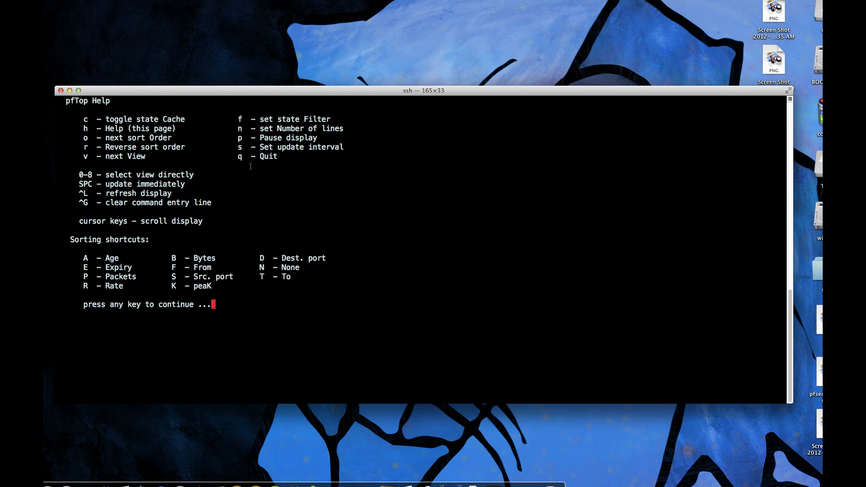
pyautogui.press('space')
pyautogui.write('s')
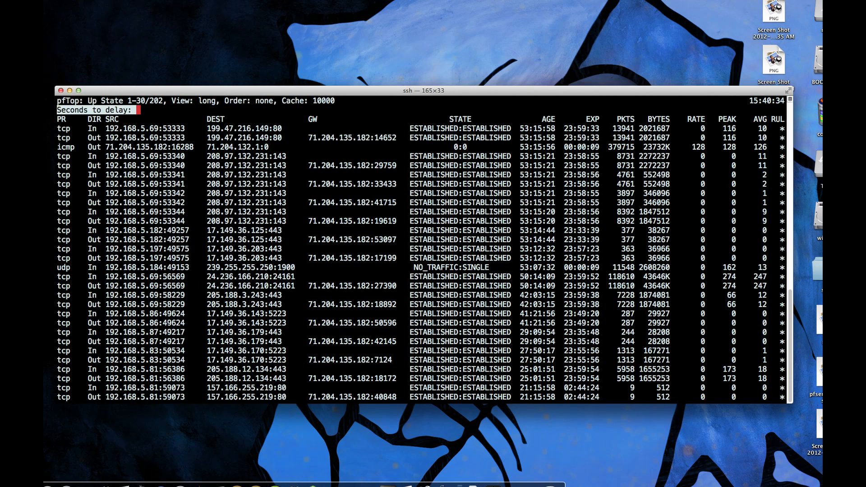
pyautogui.write('1')
pyautogui.press('Return')
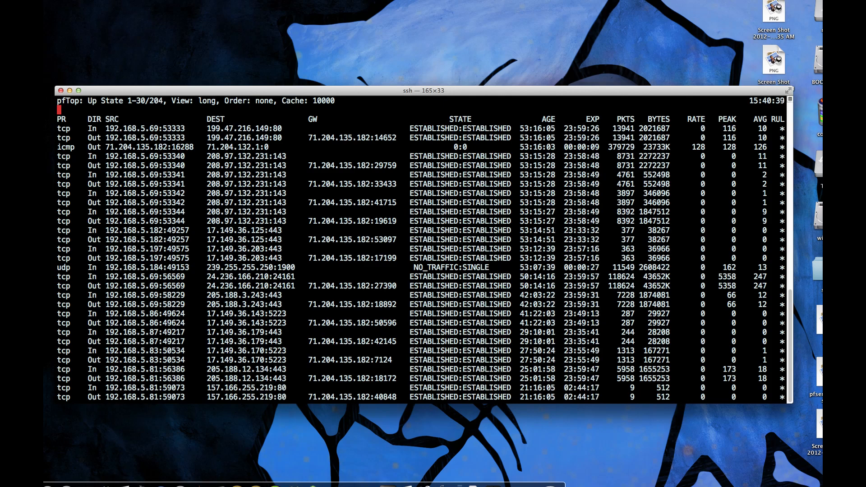
# Sort the pftop state list by rate and after that by age
pyautogui.hotkey('shift', 'r')
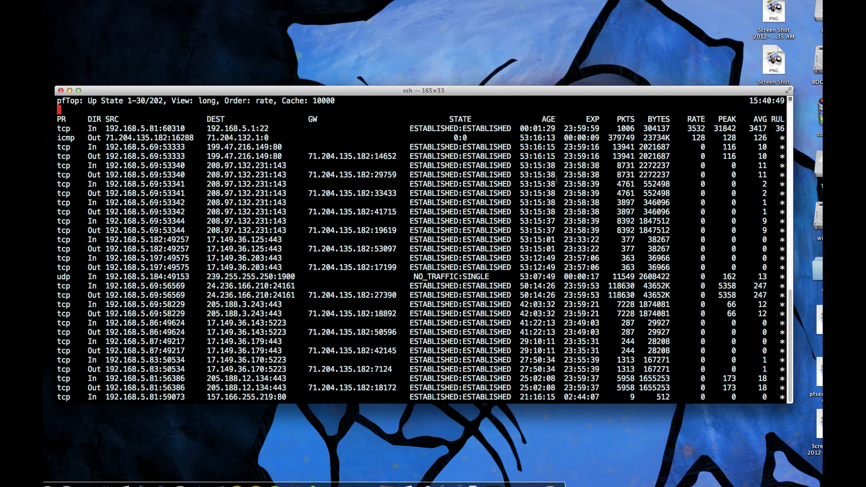
pyautogui.press('A')
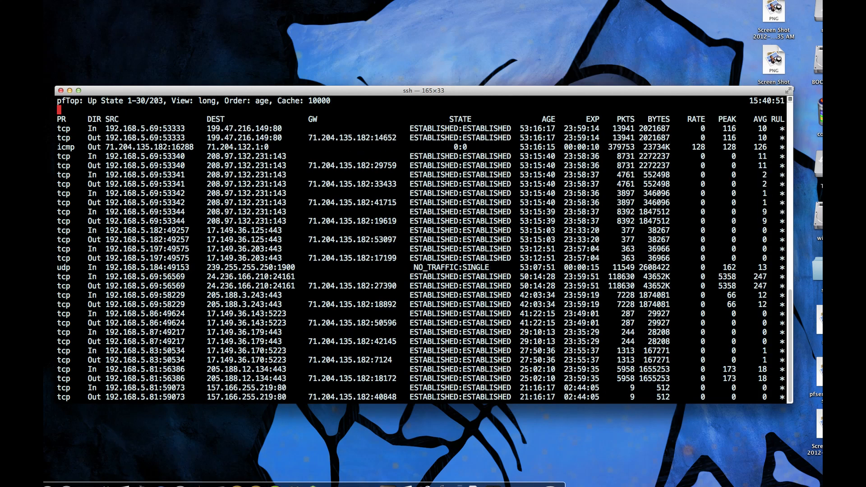
# Reverse the age sort order of the pftop state list, then quit pftop to the shell
pyautogui.press('r')
pyautogui.press('r')
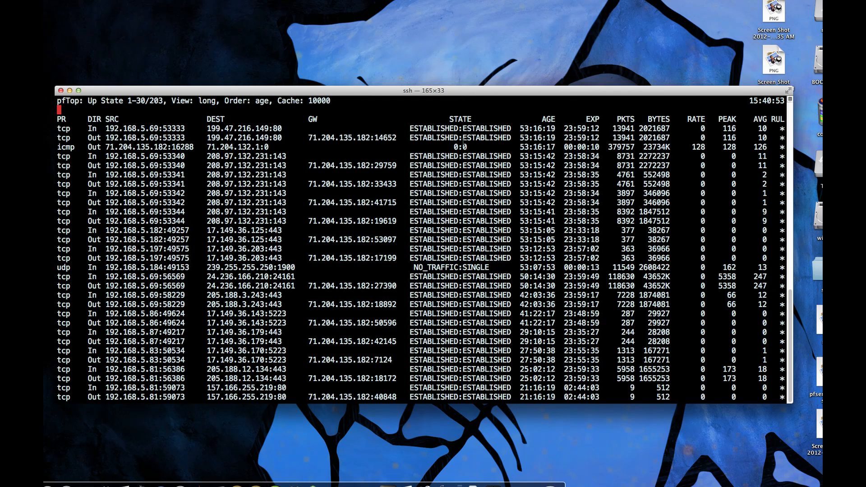
pyautogui.press('r')
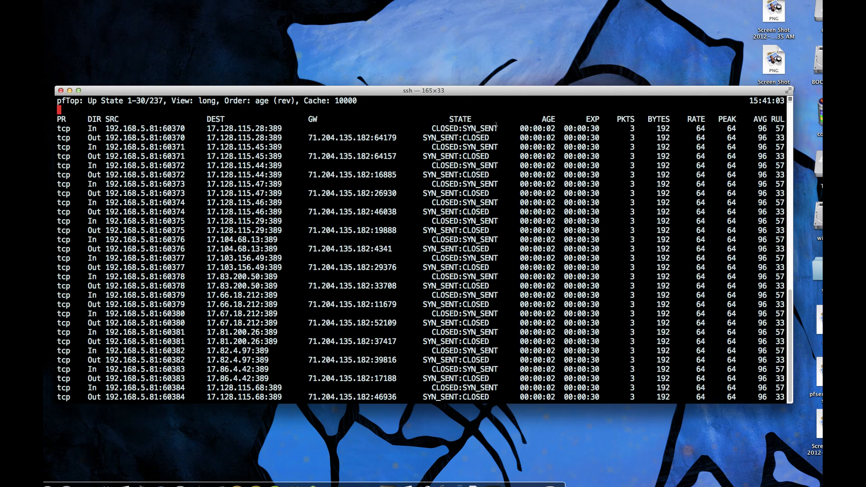
pyautogui.press('q')
pyautogui.press('Return')
pyautogui.press('Return')
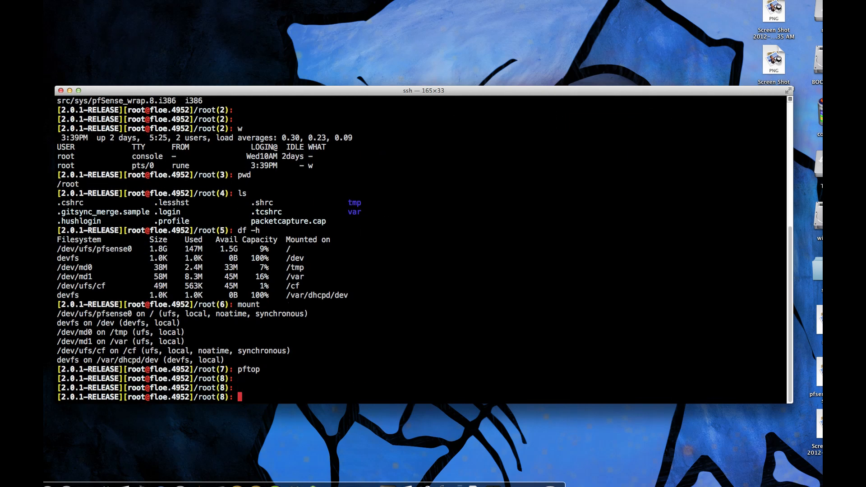
# Print the working directory with pwd and list its files with ls
pyautogui.write('pwd')
pyautogui.press('Return')
pyautogui.write('ls')
pyautogui.press('Return')
pyautogui.press('Return')
pyautogui.press('Return')
pyautogui.press('Return')
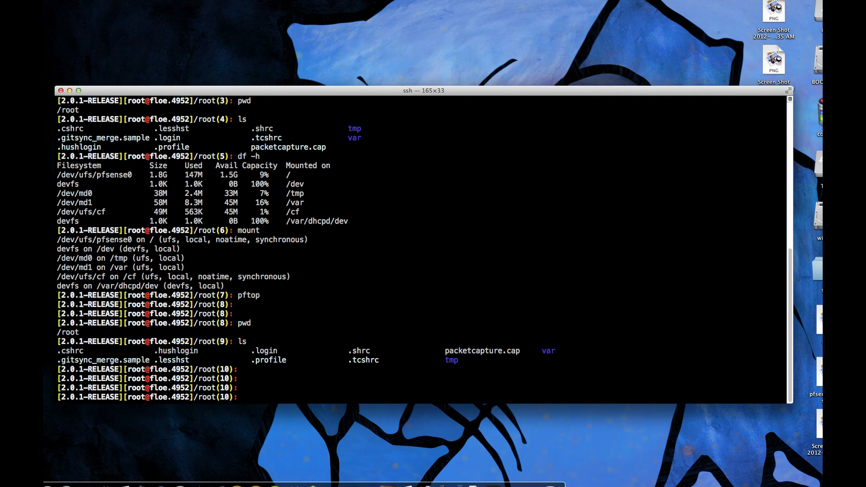
# Check the Monitoring slide in Keynote, then switch to Safari and open pfSense's SNMP service settings
pyautogui.click(444, 484)
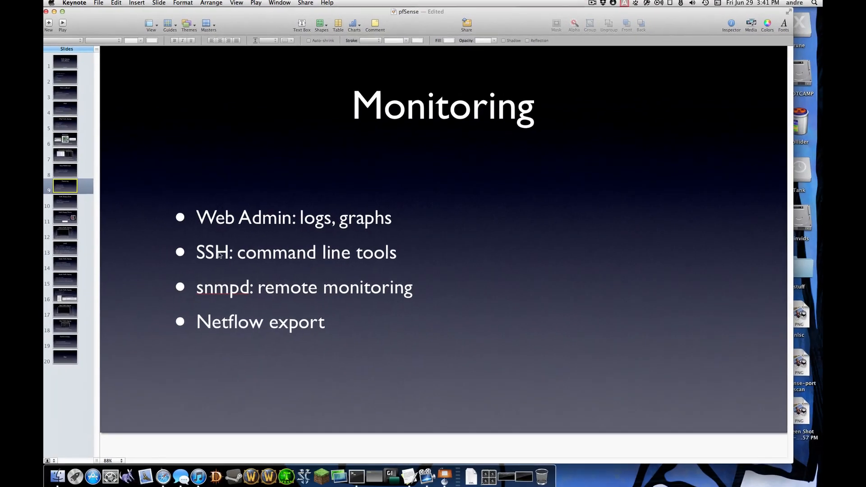
pyautogui.click(167, 480)
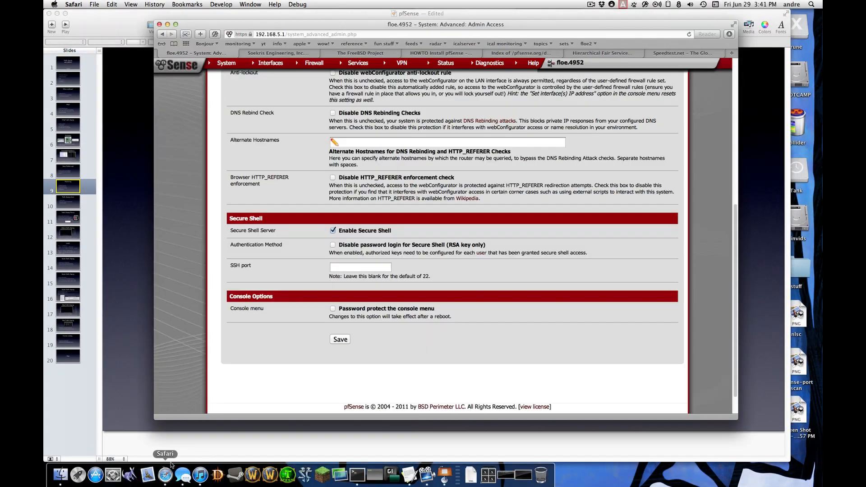
pyautogui.scroll(5, 343, 91)
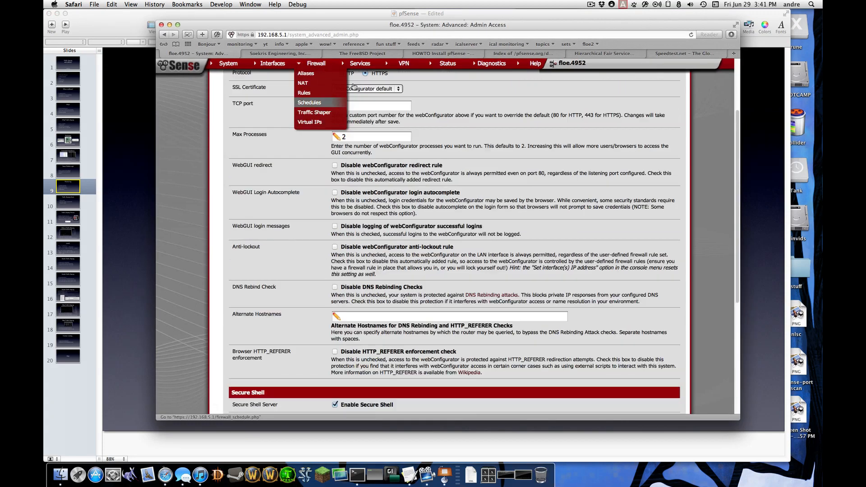
pyautogui.moveTo(360, 63)
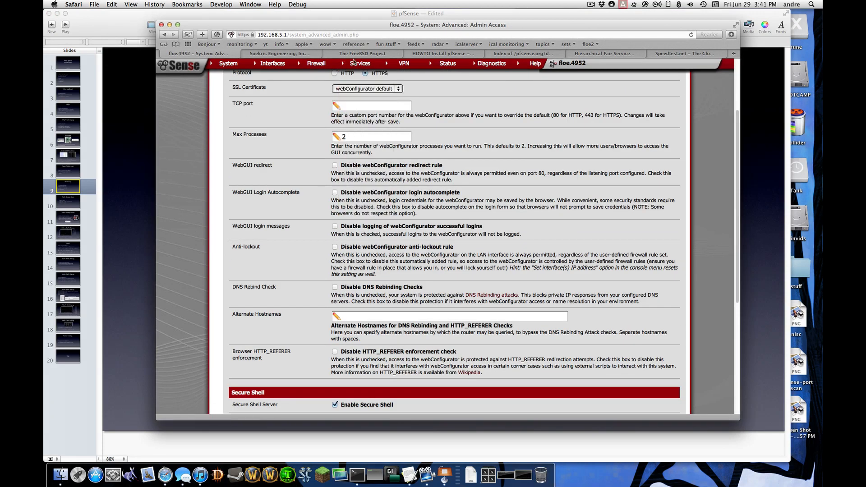
pyautogui.click(356, 190)
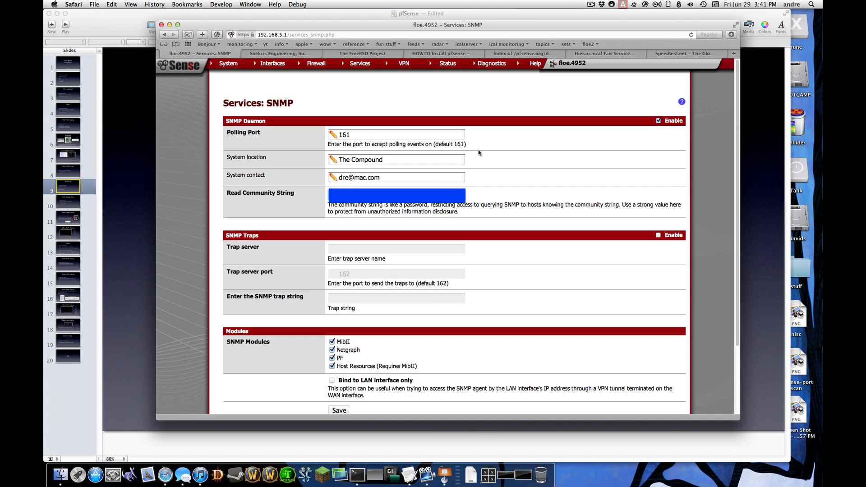
# Find and launch Examinet through Spotlight, closing the Safari preferences window opened along the way
pyautogui.press('super+space')
pyautogui.write('peak')
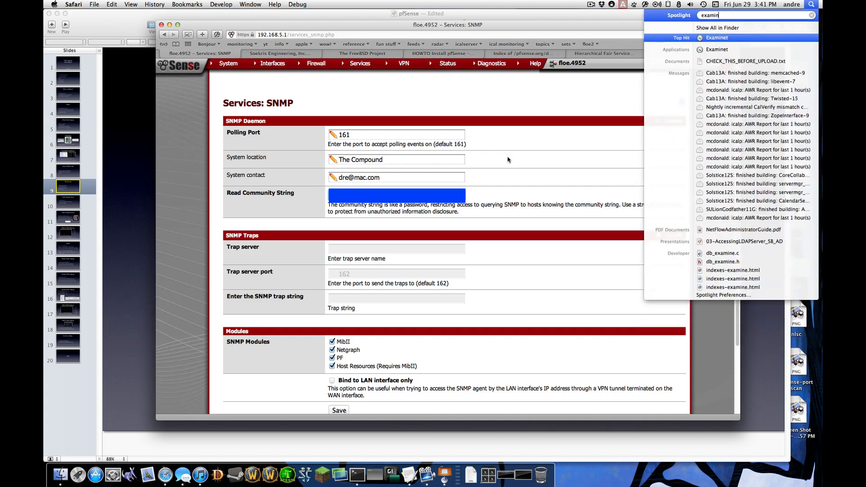
pyautogui.press('Return')
pyautogui.press('super+comma')
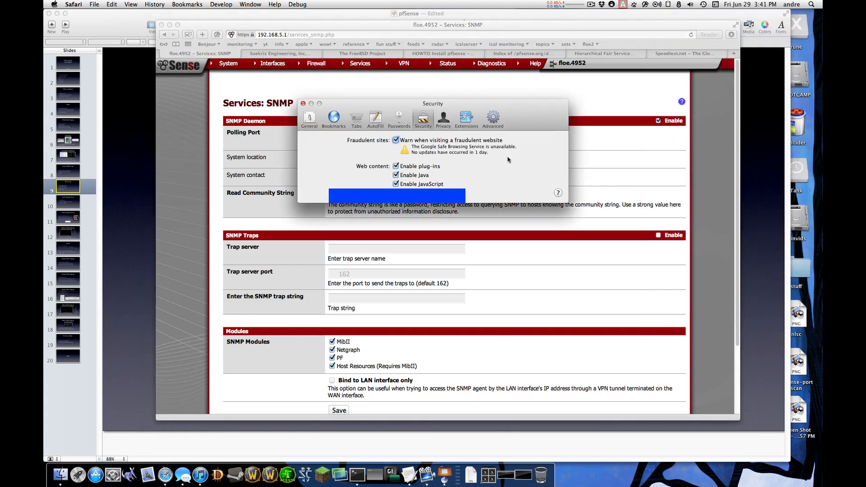
pyautogui.click(303, 104)
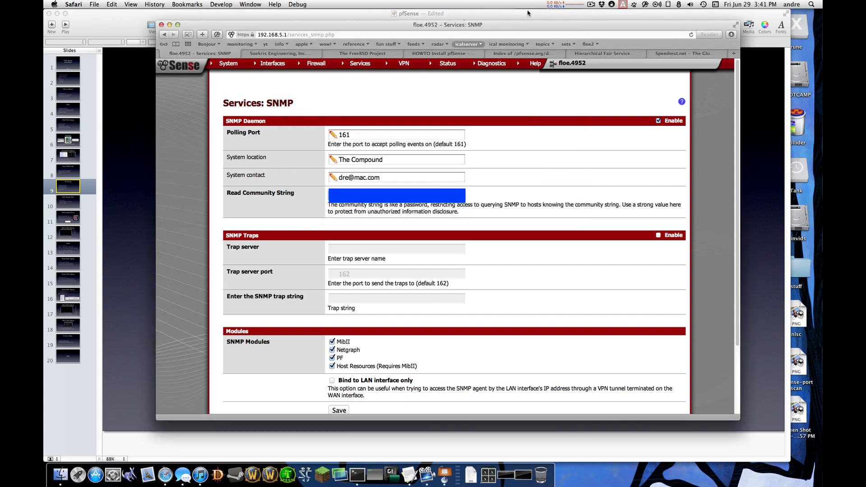
# Open Examinet's preferences, inspect the router interface choices while keeping vr1, and check its traffic graph
pyautogui.click(580, 4)
pyautogui.click(642, 109)
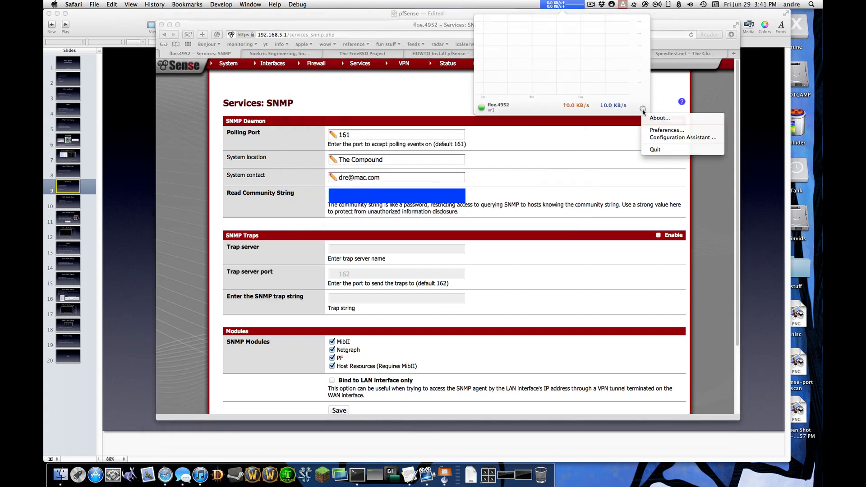
pyautogui.click(654, 131)
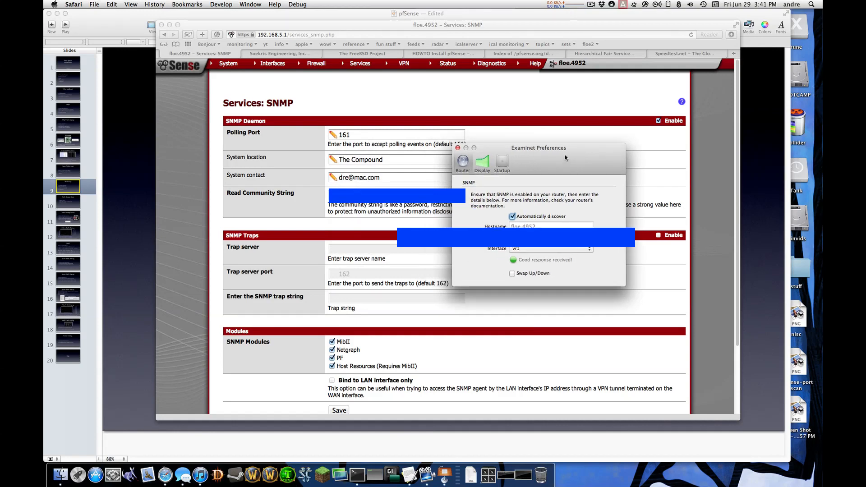
pyautogui.moveTo(564, 155); pyautogui.dragTo(599, 161)
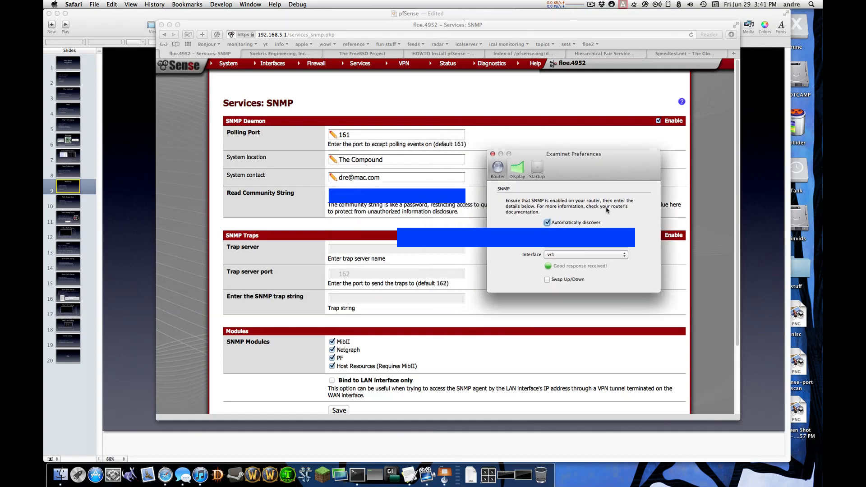
pyautogui.click(582, 255)
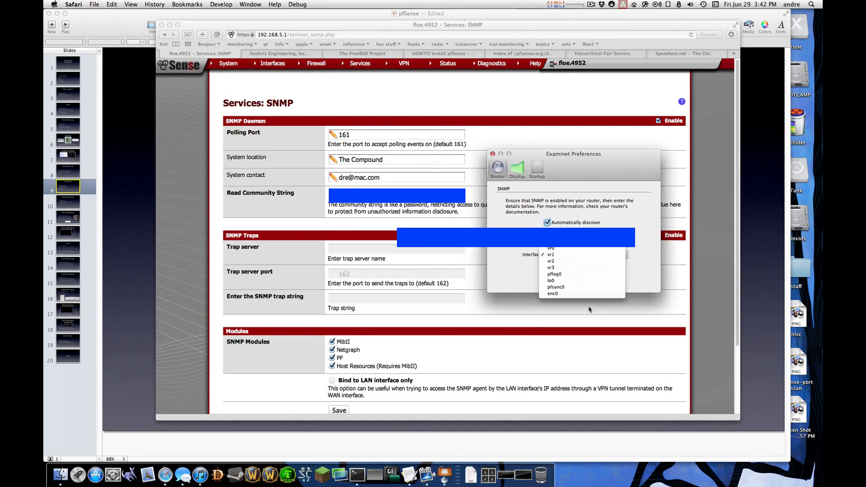
pyautogui.click(610, 255)
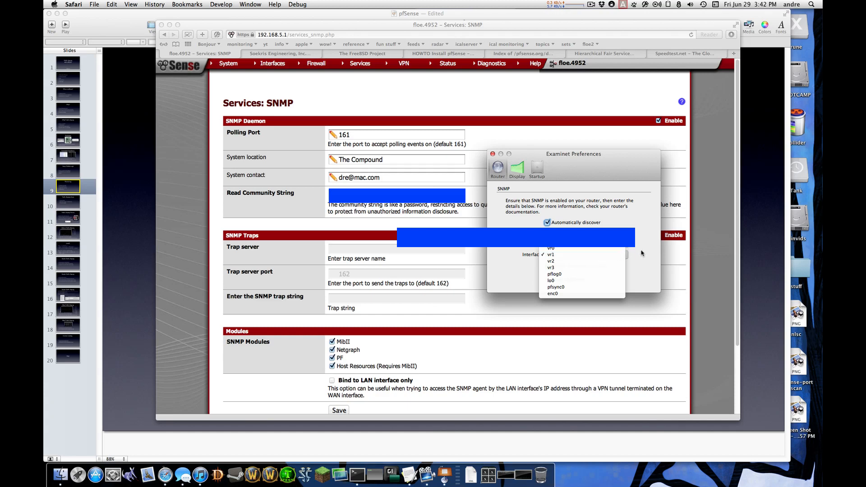
pyautogui.click(566, 5)
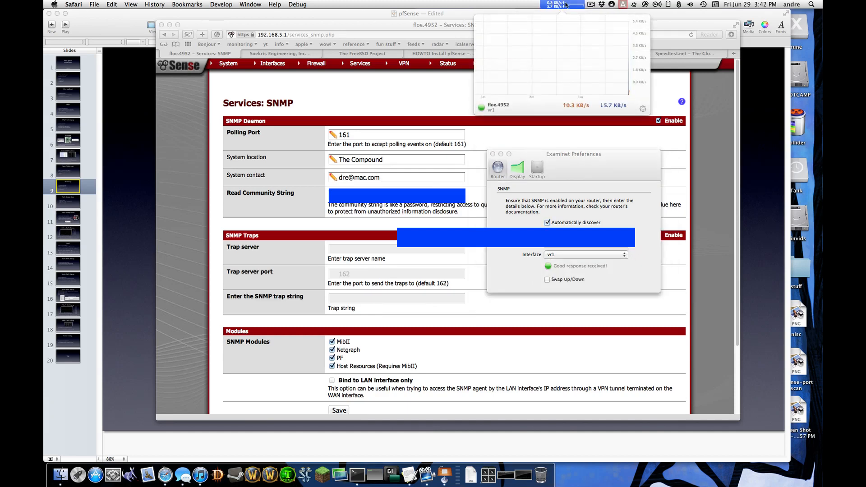
pyautogui.click(566, 5)
# Reposition the Examinet preferences window, review its Display, Router and Startup settings, and close it
pyautogui.moveTo(569, 165); pyautogui.dragTo(615, 159)
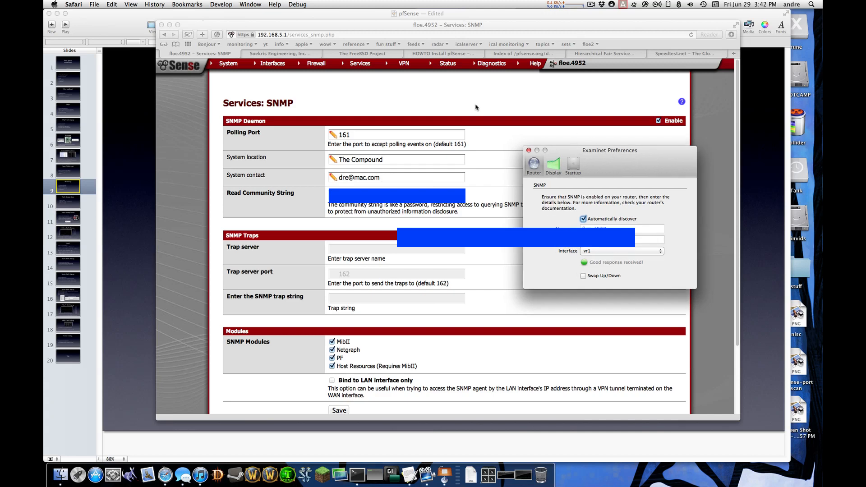
pyautogui.moveTo(623, 176)
pyautogui.mouseDown()
pyautogui.moveTo(631, 178)
pyautogui.moveTo(621, 161)
pyautogui.mouseUp()
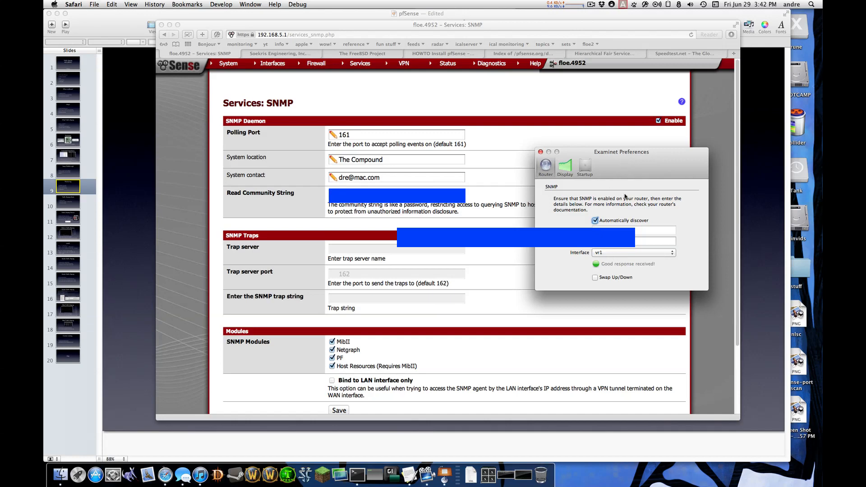
pyautogui.click(570, 168)
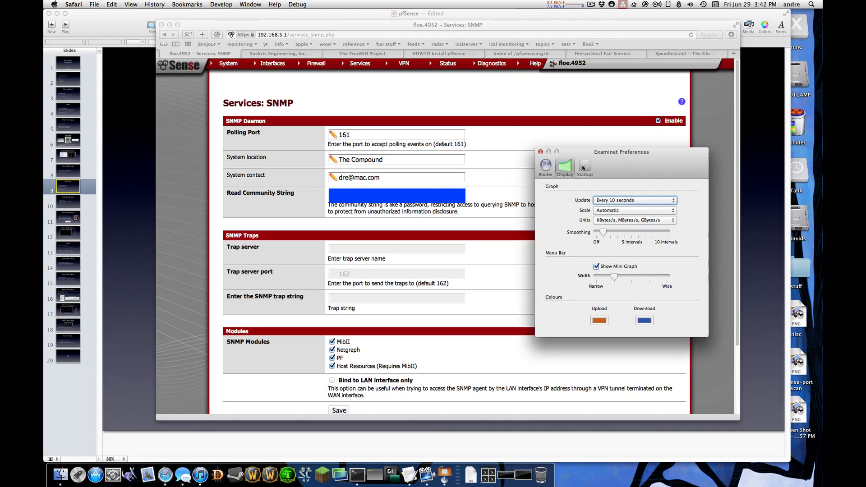
pyautogui.moveTo(609, 171); pyautogui.dragTo(611, 166)
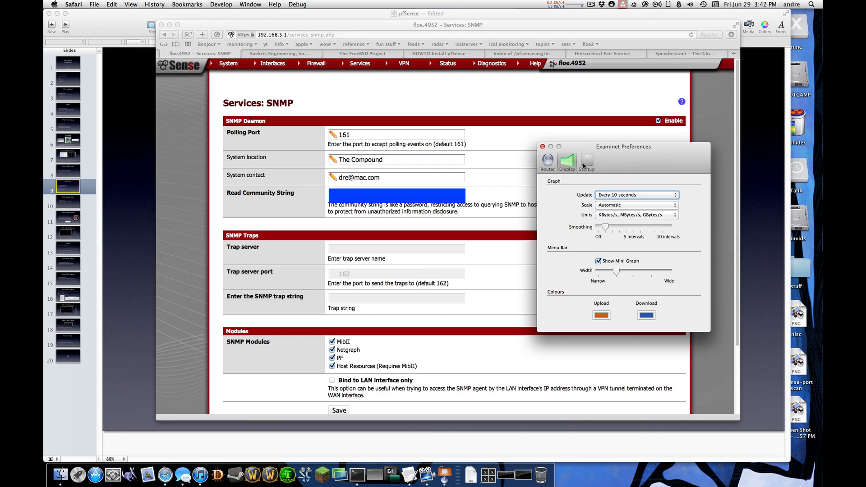
pyautogui.click(548, 163)
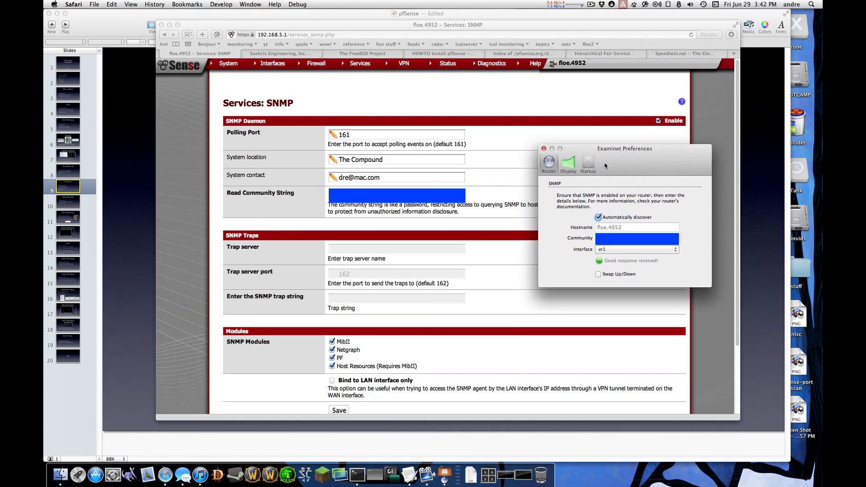
pyautogui.click(588, 164)
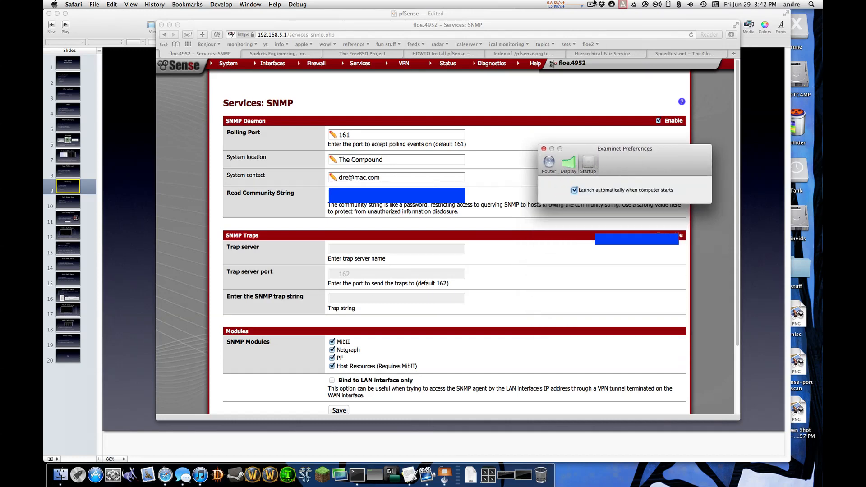
pyautogui.moveTo(615, 152); pyautogui.dragTo(619, 153)
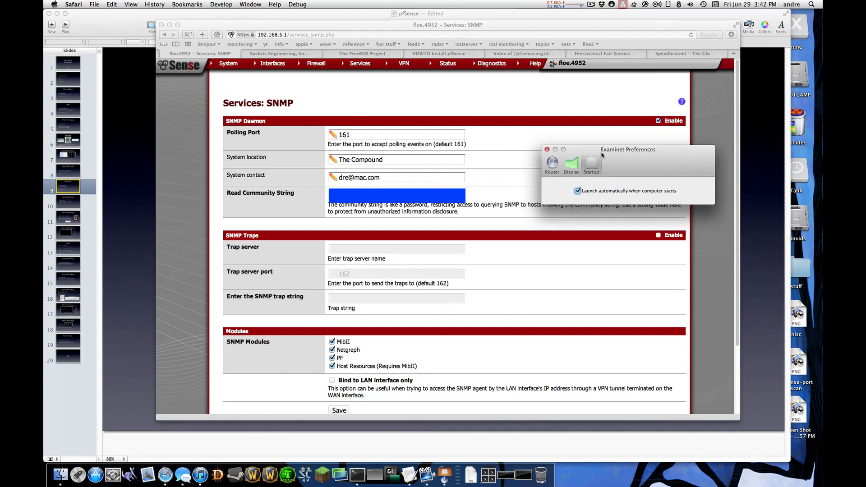
pyautogui.click(547, 149)
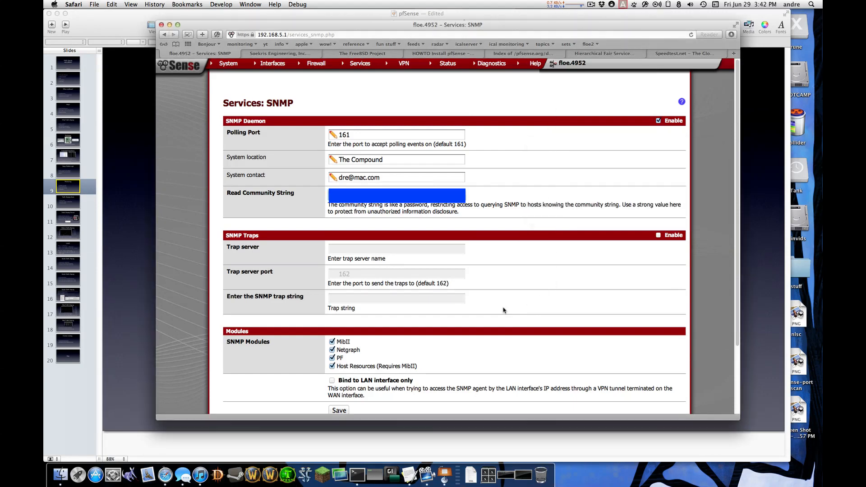
# Open pfSense's package manager and look through the available packages, ending on the installed packages
pyautogui.moveTo(336, 26); pyautogui.dragTo(334, 26)
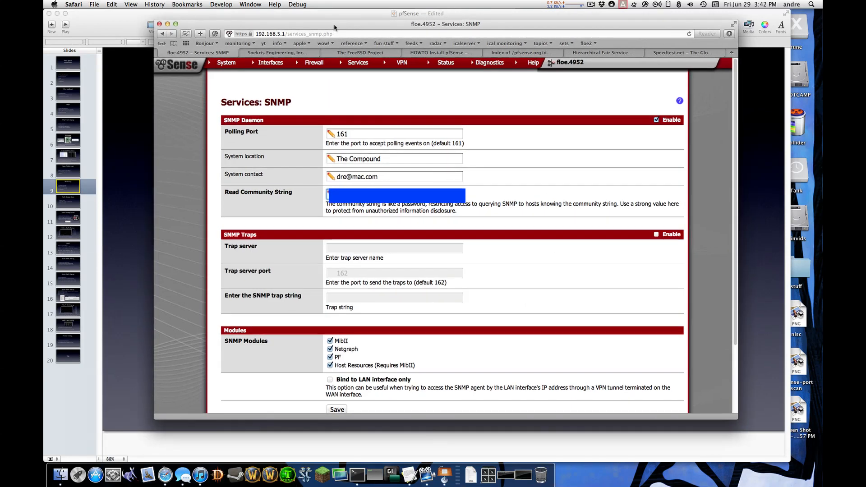
pyautogui.moveTo(331, 65)
pyautogui.moveTo(357, 66)
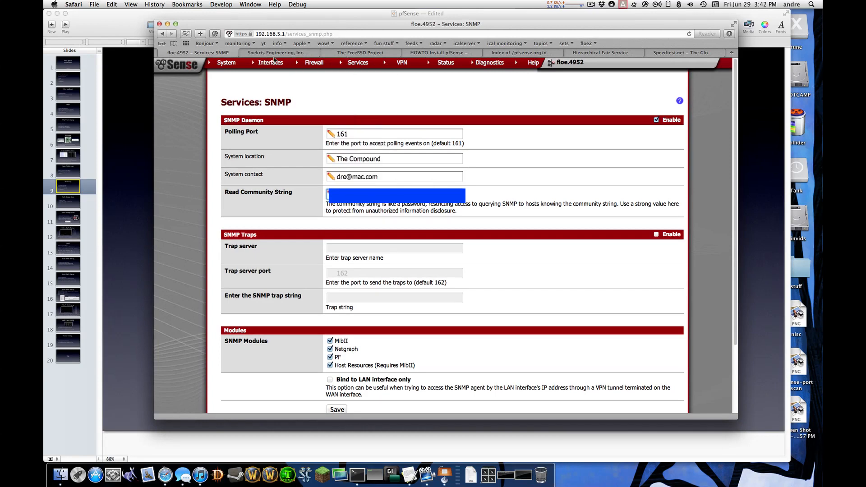
pyautogui.moveTo(244, 63)
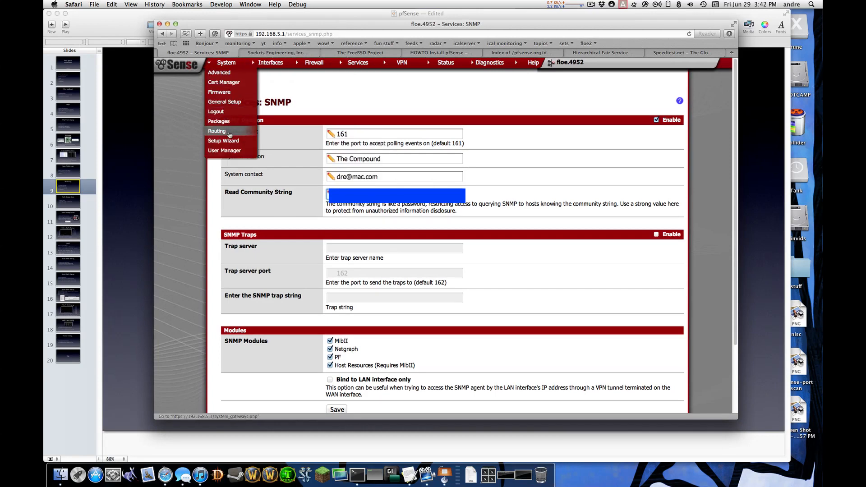
pyautogui.click(219, 121)
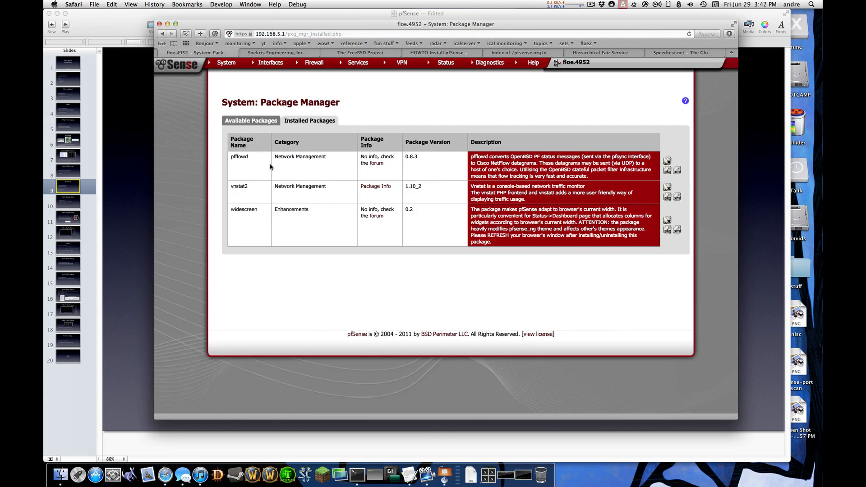
pyautogui.click(265, 121)
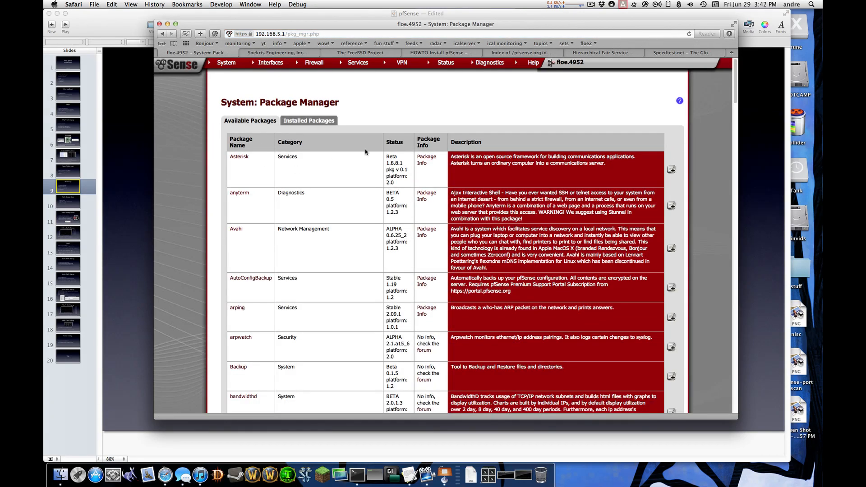
pyautogui.click(308, 121)
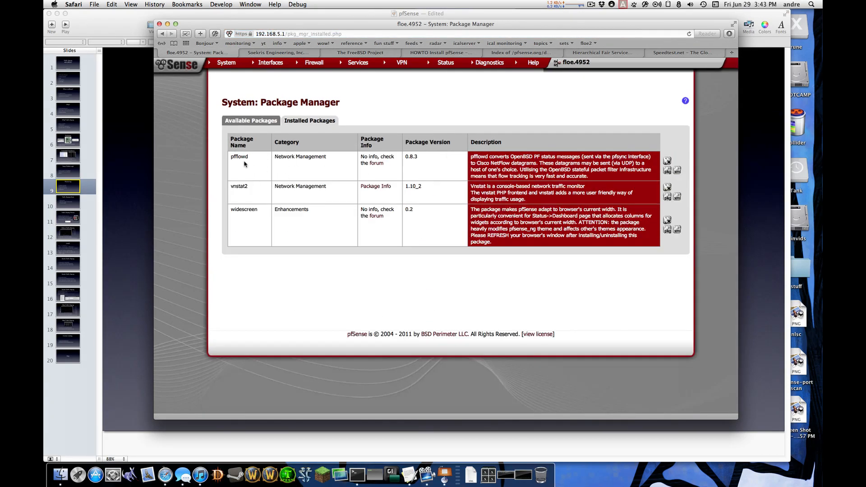
# Open the pfflowd service settings to review the NetFlow export configuration
pyautogui.moveTo(364, 62)
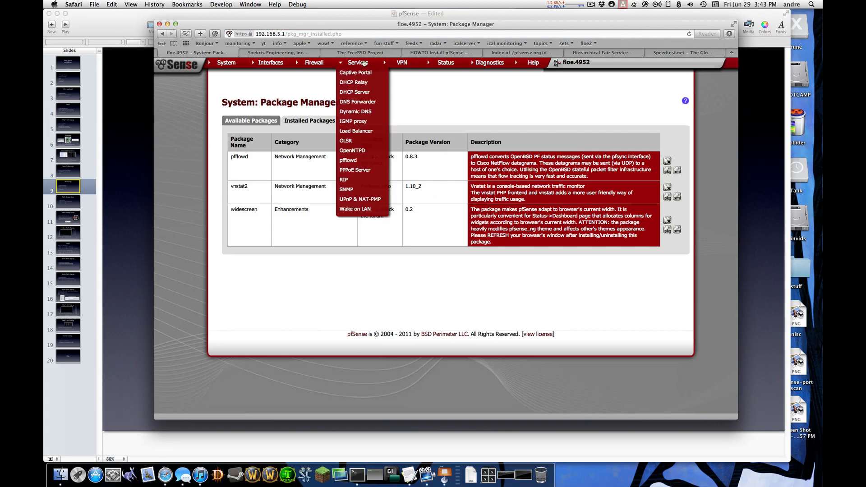
pyautogui.click(356, 161)
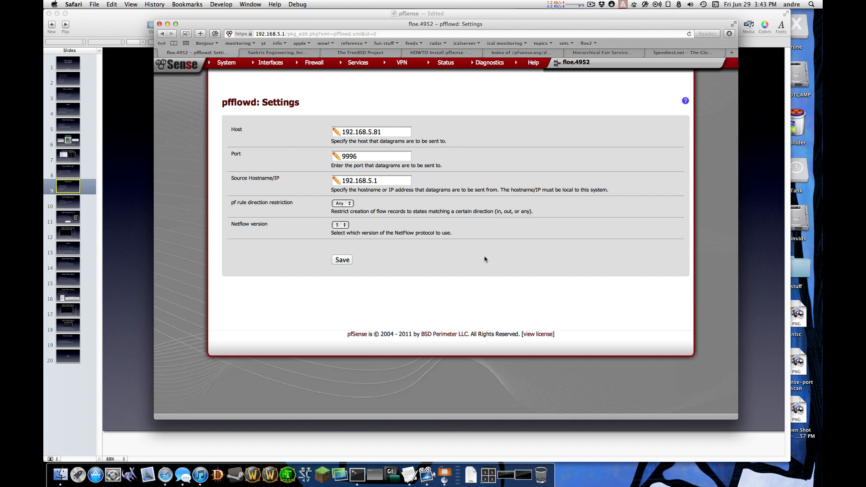
pyautogui.moveTo(431, 25); pyautogui.dragTo(432, 27)
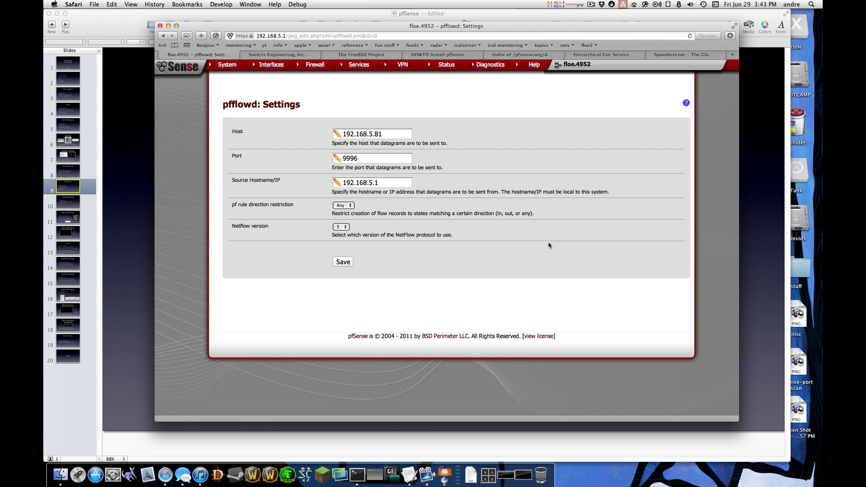
# Search the computer for "flow" and open the FlowStats application
pyautogui.moveTo(472, 26); pyautogui.dragTo(475, 27)
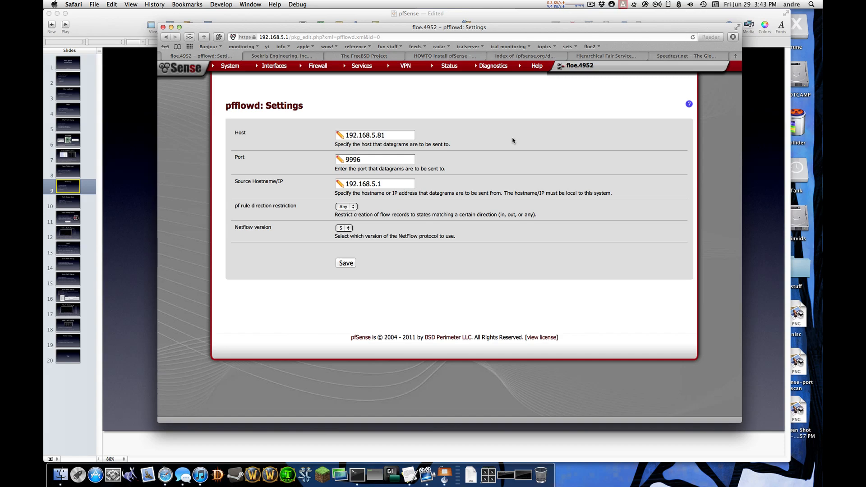
pyautogui.press('super+space')
pyautogui.write('ne')
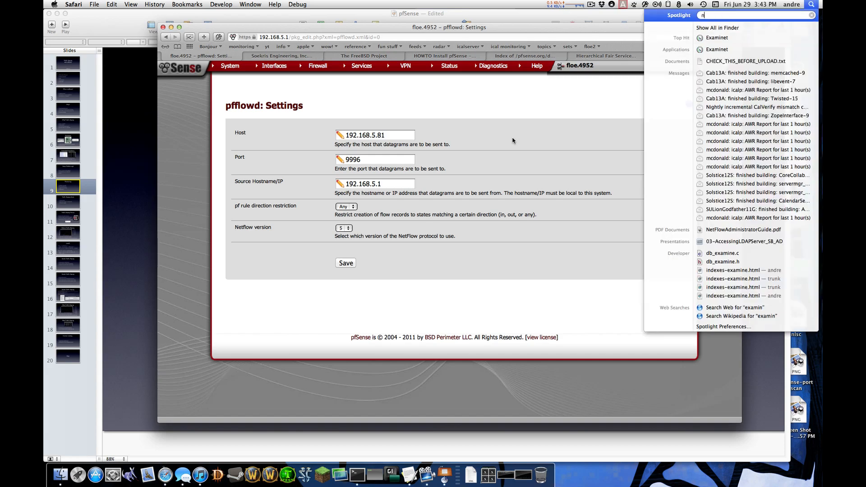
pyautogui.press('BackSpace')
pyautogui.press('BackSpace')
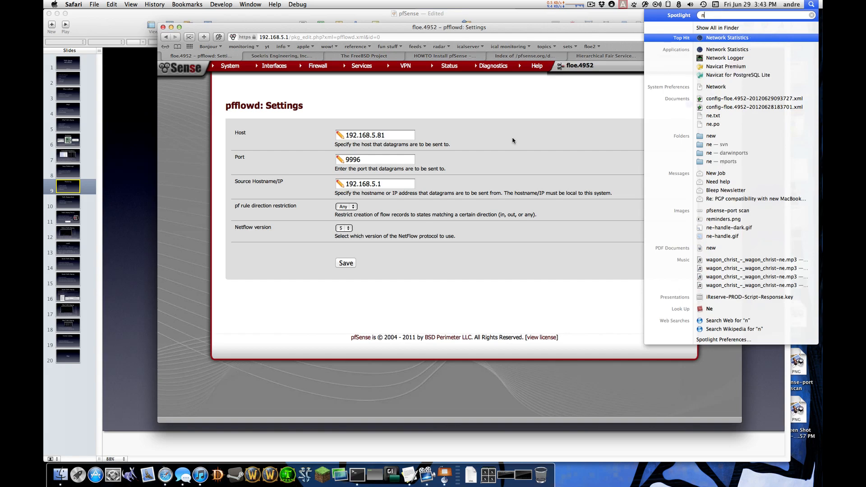
pyautogui.write('flow')
pyautogui.press('Return')
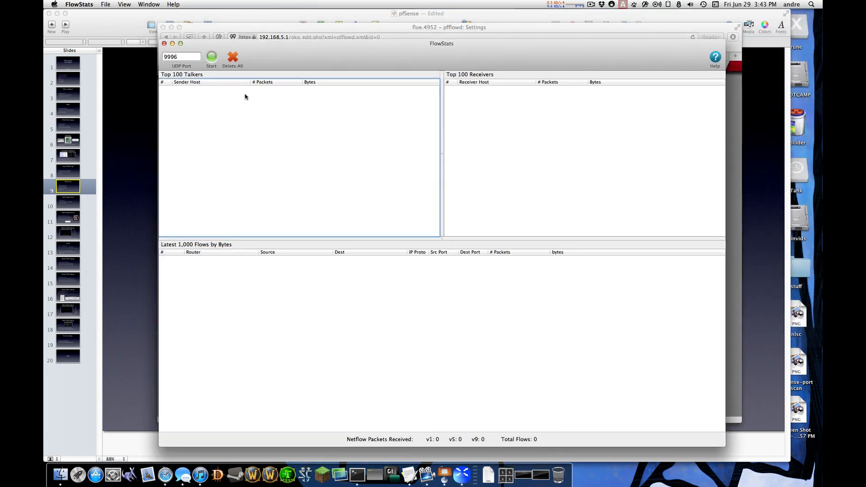
# Start NetFlow collection on UDP port 9996, glance at the pfflowd settings in Safari, and return to FlowStats
pyautogui.click(203, 57)
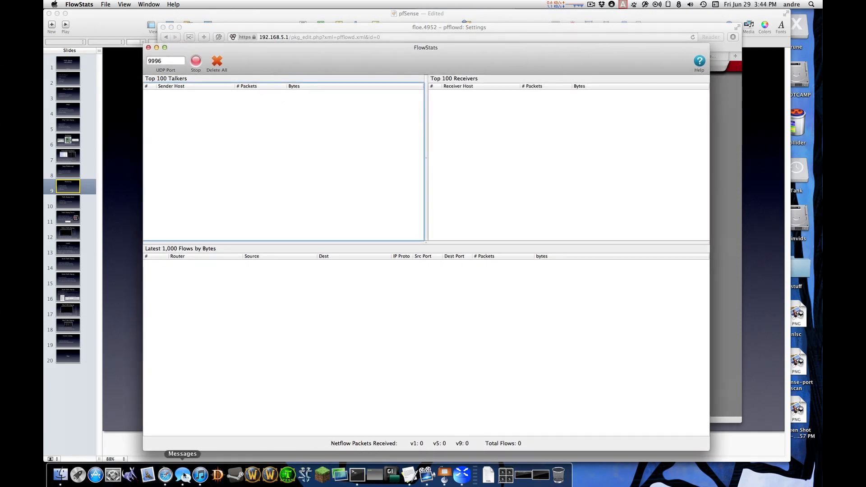
pyautogui.click(166, 476)
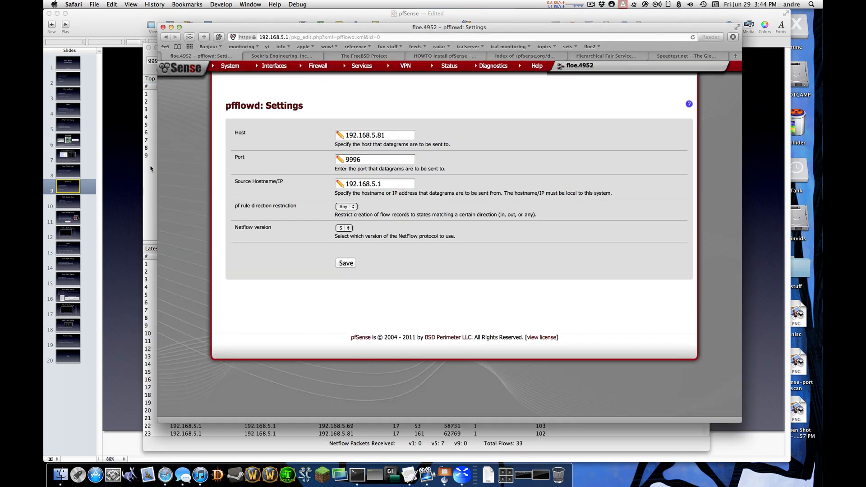
pyautogui.click(147, 107)
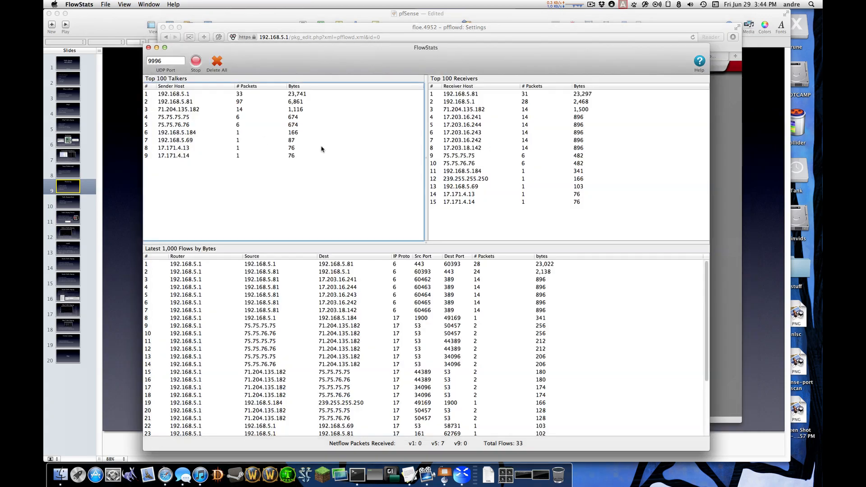
# Examine the top talkers, top receivers and latest flows by bytes, adjusting the window position and pane split for viewing
pyautogui.moveTo(289, 60); pyautogui.dragTo(284, 58)
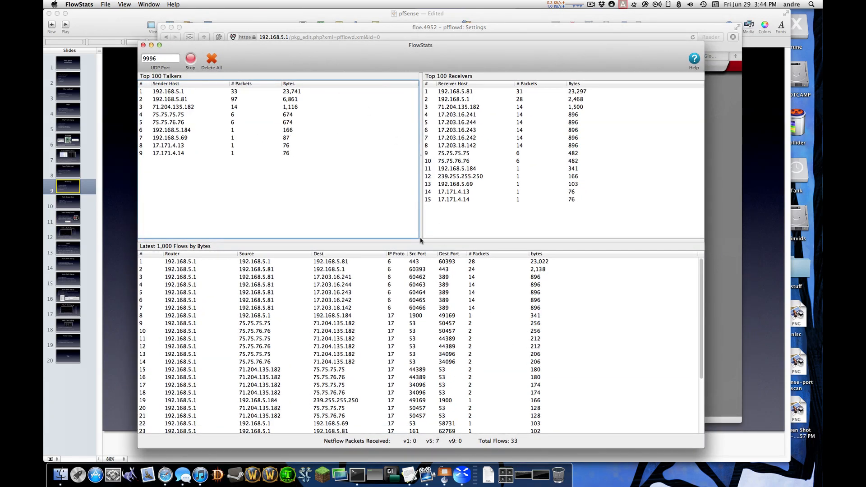
pyautogui.moveTo(421, 240); pyautogui.dragTo(420, 235)
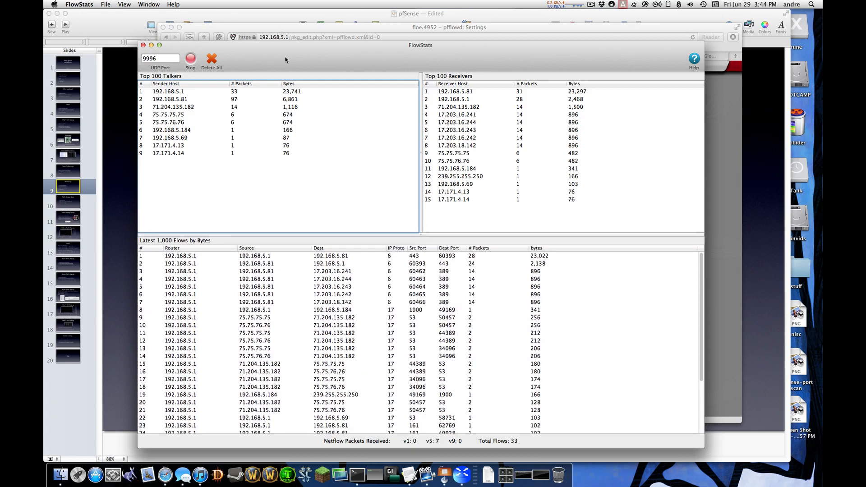
pyautogui.moveTo(285, 60); pyautogui.dragTo(285, 59)
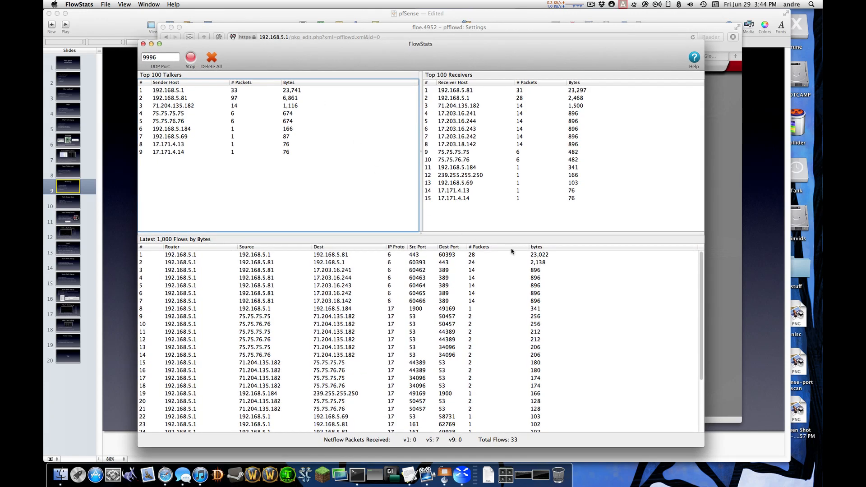
pyautogui.scroll(-4, 531, 305)
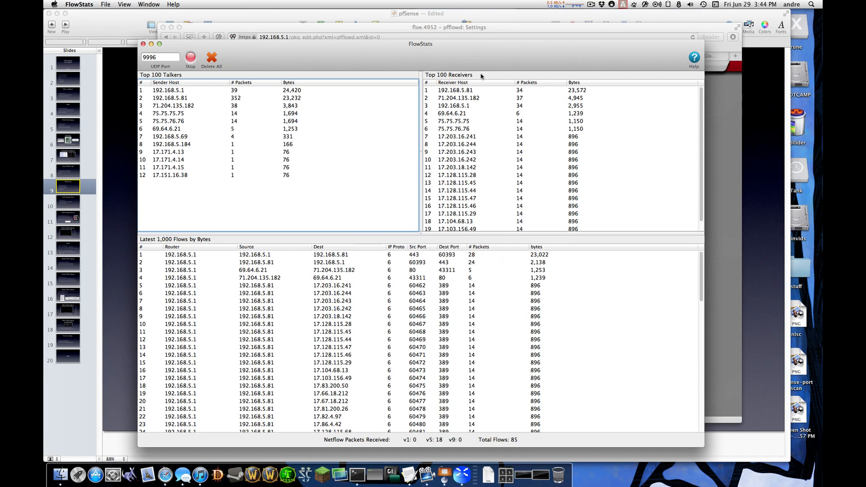
pyautogui.moveTo(489, 60); pyautogui.dragTo(490, 60)
pyautogui.moveTo(286, 60); pyautogui.dragTo(316, 58)
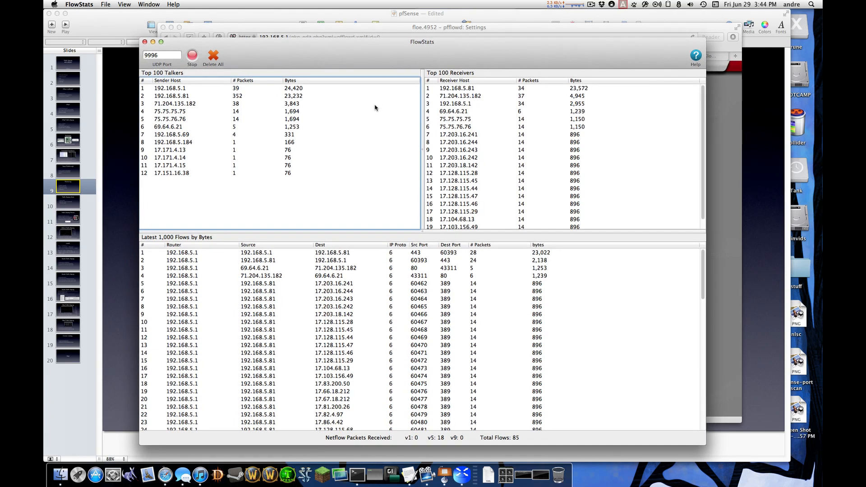
pyautogui.moveTo(369, 58); pyautogui.dragTo(367, 58)
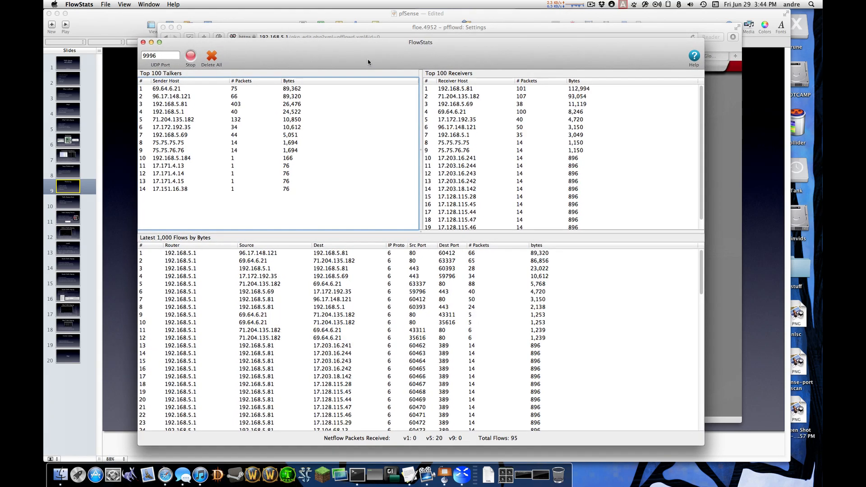
# Quit FlowStats and switch to the Monitoring slide in Keynote
pyautogui.press('super+q')
pyautogui.moveTo(346, 29); pyautogui.dragTo(343, 28)
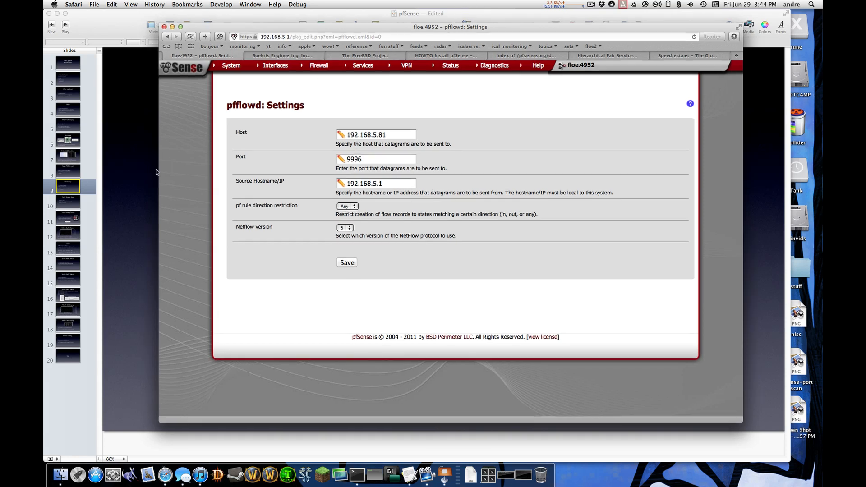
pyautogui.click(126, 183)
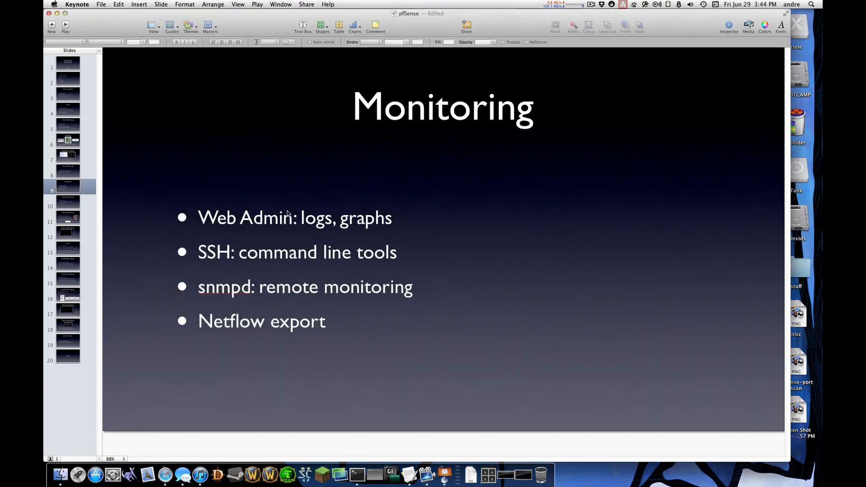
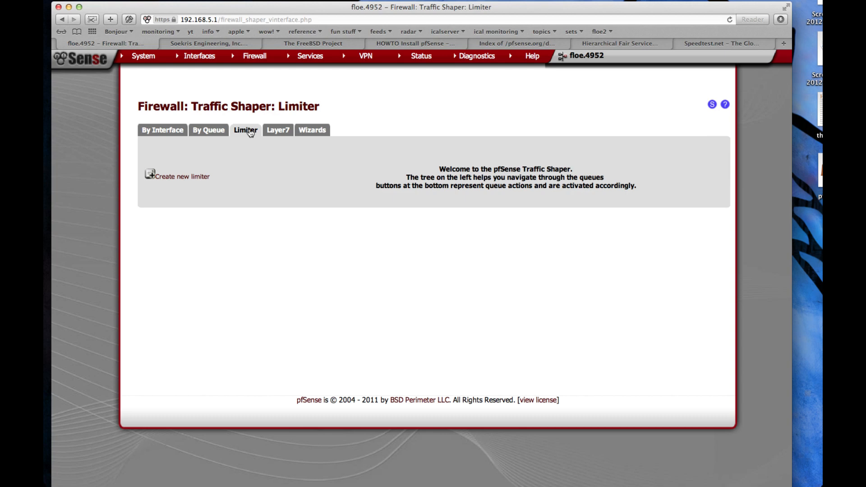
# Review the traffic shaper queues by interface, then start the Single Lan multi Wan wizard with 1 WAN connection
pyautogui.click(169, 130)
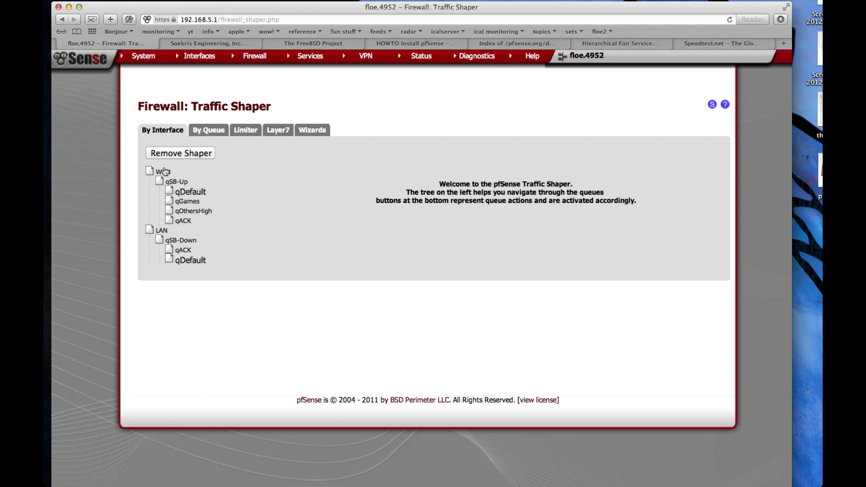
pyautogui.click(310, 131)
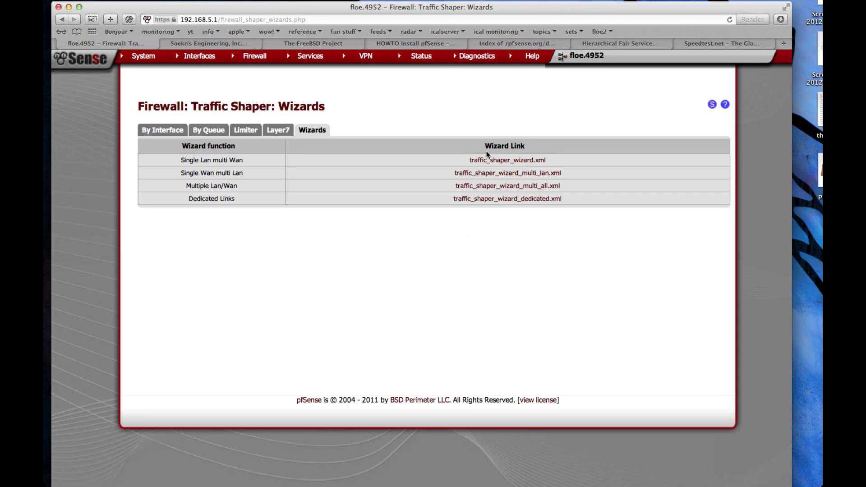
pyautogui.click(516, 161)
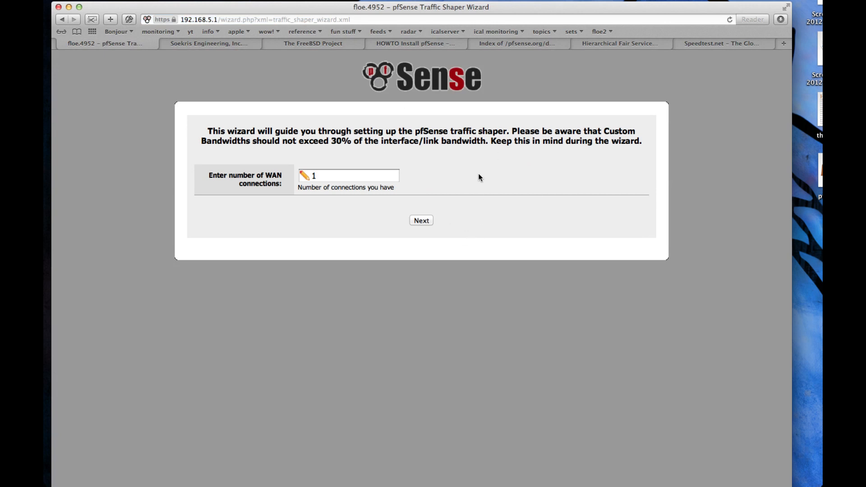
pyautogui.click(422, 221)
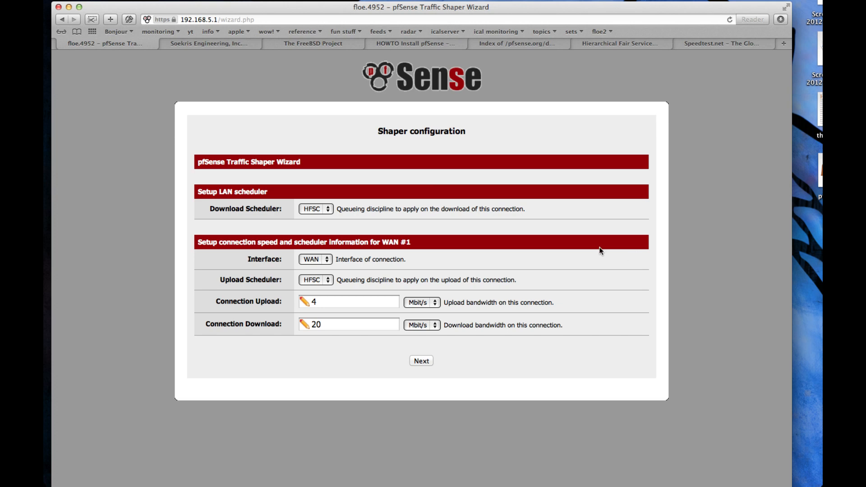
# Inspect the choices for the download scheduler, WAN interface and upload scheduler, keeping HFSC and WAN selected
pyautogui.click(325, 209)
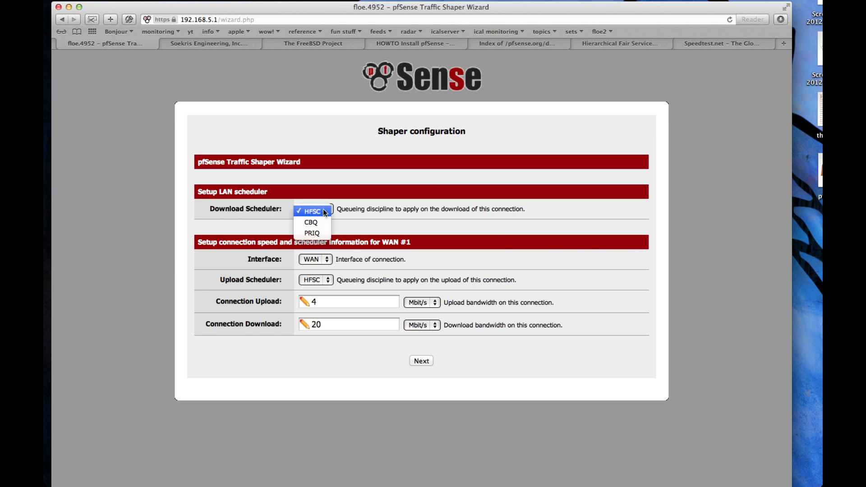
pyautogui.click(359, 208)
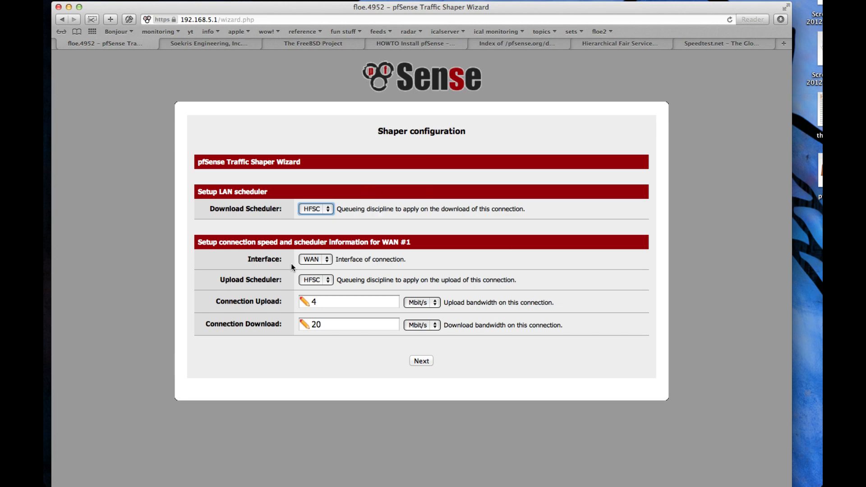
pyautogui.click(315, 259)
pyautogui.click(311, 259)
pyautogui.click(321, 280)
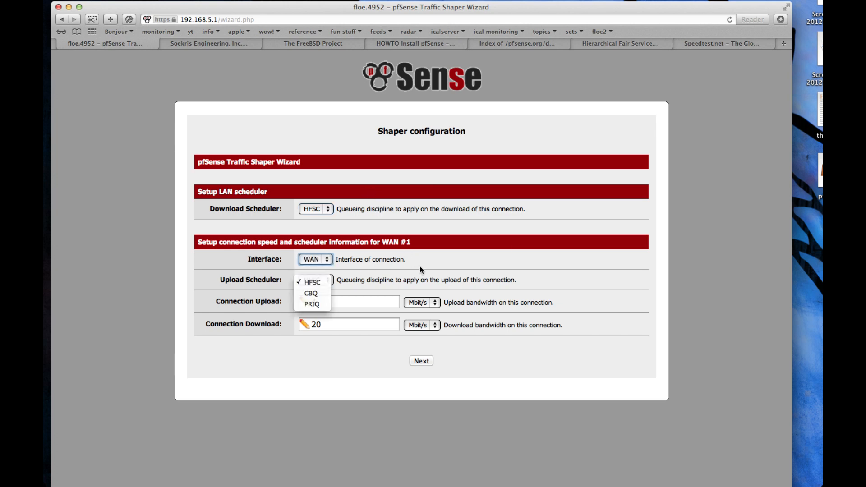
pyautogui.click(421, 269)
pyautogui.click(315, 209)
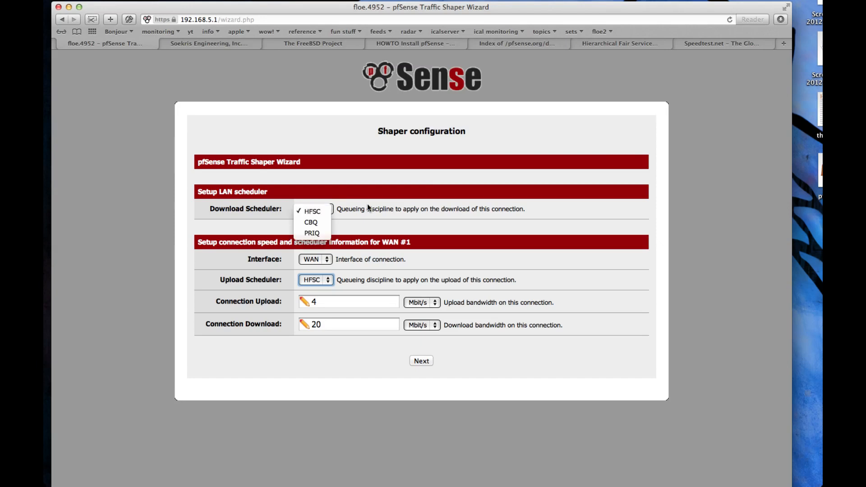
pyautogui.click(367, 203)
pyautogui.click(315, 280)
pyautogui.click(485, 334)
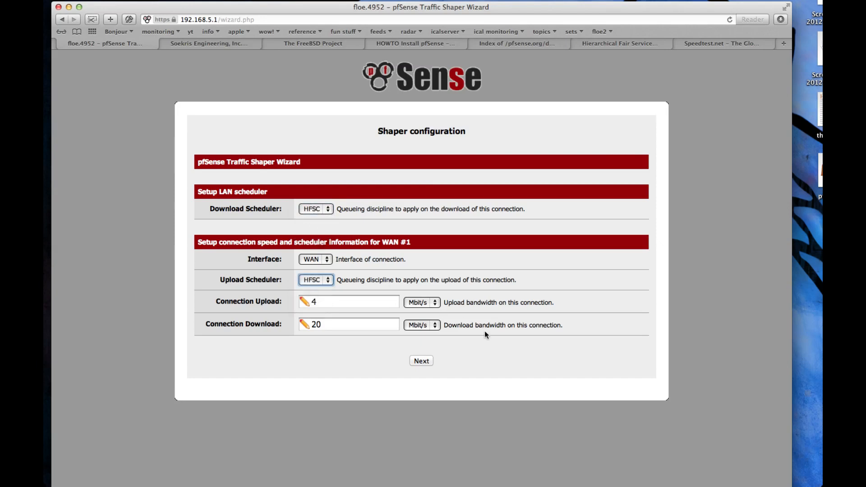
# Check the connection speeds of 4 Mbit/s upload and 20 Mbit/s download, and submit the shaper configuration
pyautogui.click(366, 303)
pyautogui.click(356, 323)
pyautogui.click(363, 306)
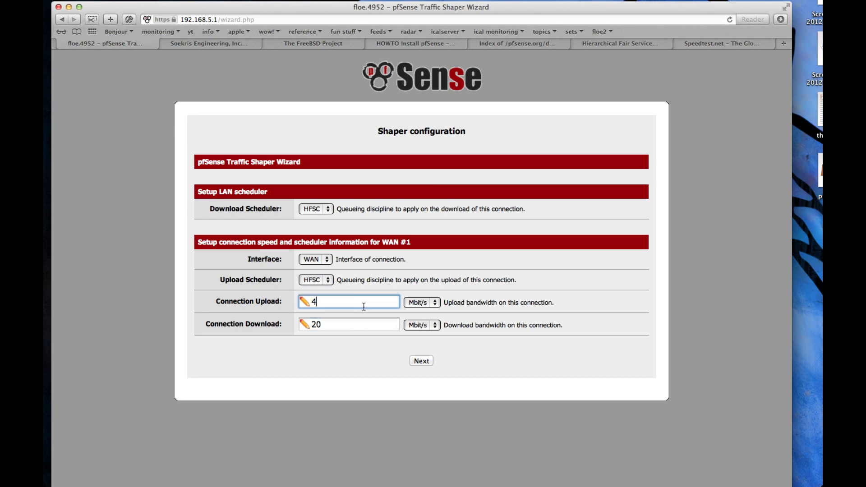
pyautogui.click(420, 361)
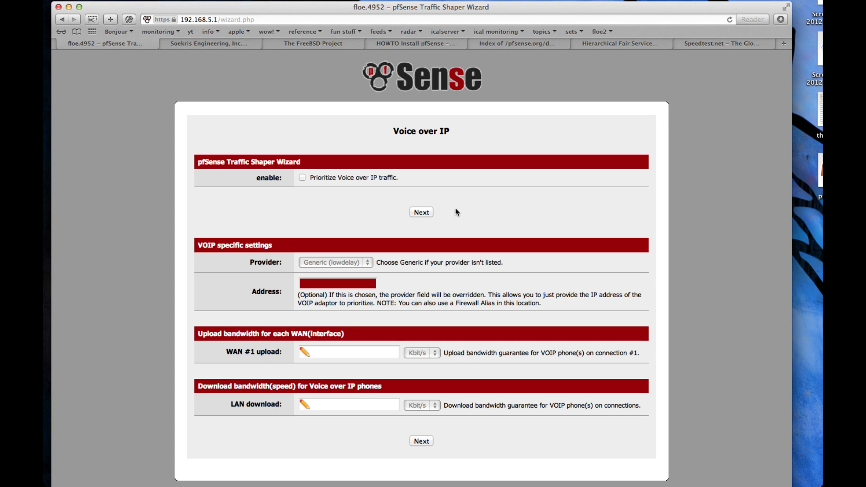
# Advance the wizard through the Voice over IP and Penalty Box pages without enabling either option
pyautogui.click(62, 19)
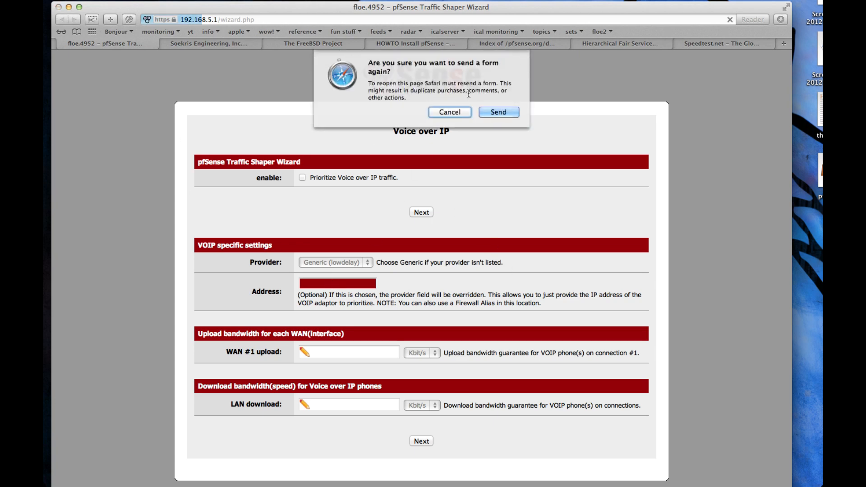
pyautogui.click(449, 112)
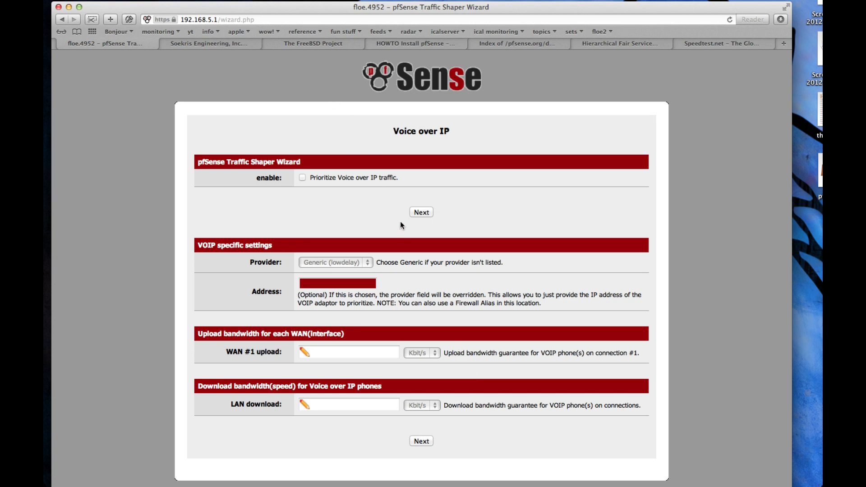
pyautogui.click(421, 441)
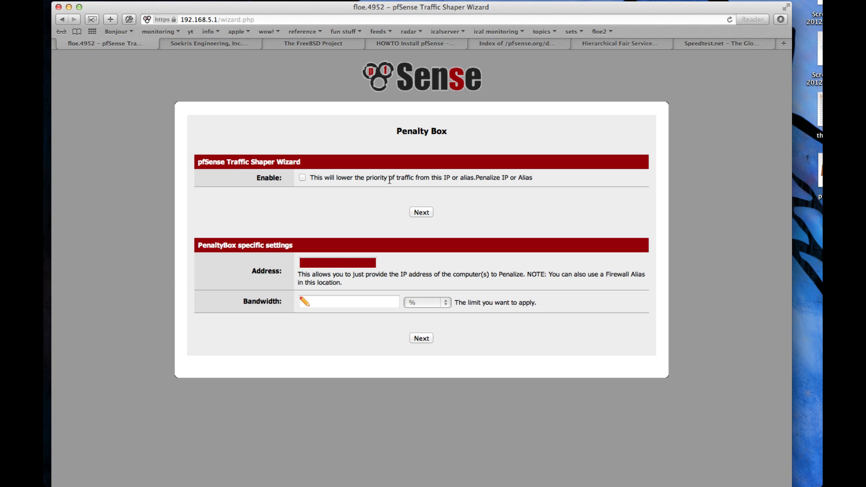
pyautogui.click(421, 338)
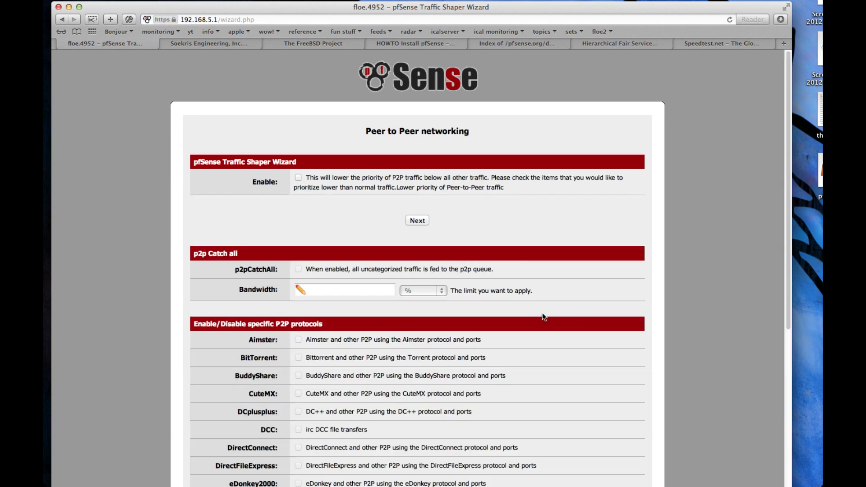
# Look through the peer-to-peer protocol options and proceed to the Network Games page without enabling P2P shaping
pyautogui.scroll(-4, 566, 311)
pyautogui.scroll(2, 541, 302)
pyautogui.scroll(-1, 519, 267)
pyautogui.scroll(-10, 545, 320)
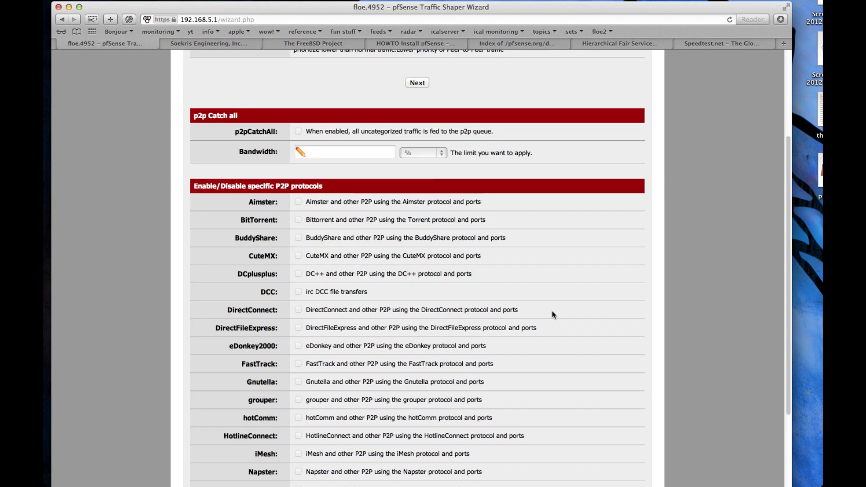
pyautogui.scroll(7, 517, 328)
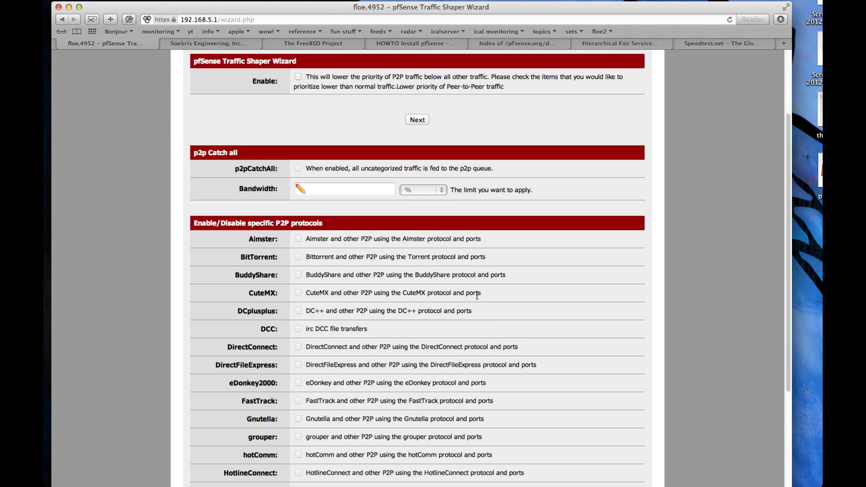
pyautogui.scroll(-9, 477, 295)
pyautogui.scroll(13, 473, 277)
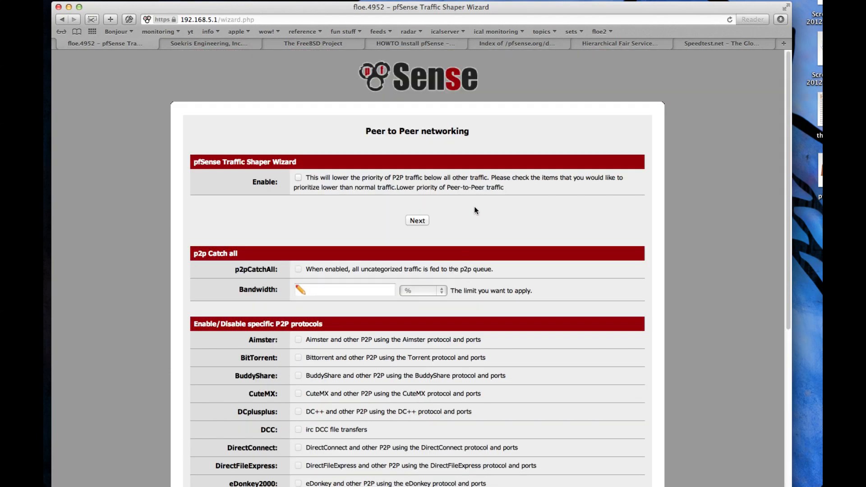
pyautogui.scroll(-11, 521, 281)
pyautogui.click(415, 465)
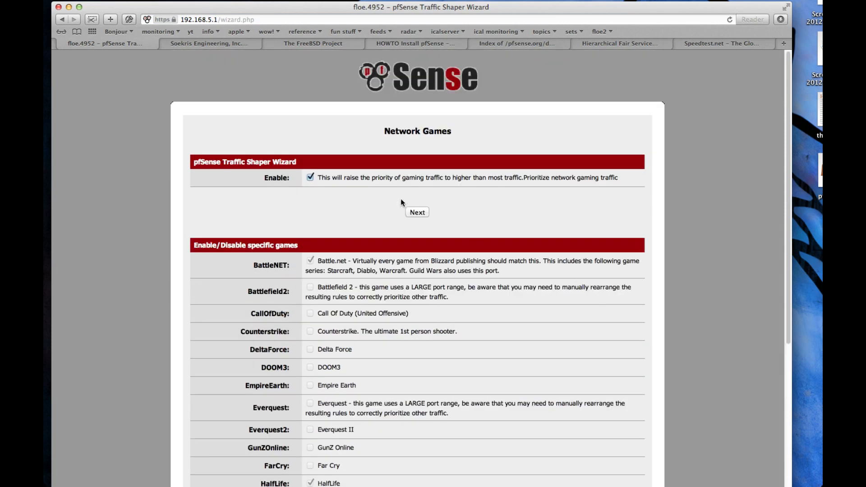
# Turn network gaming prioritization off and back on to unlock the game list, and look through the listed games
pyautogui.click(310, 177)
pyautogui.click(310, 177)
pyautogui.scroll(-10, 524, 230)
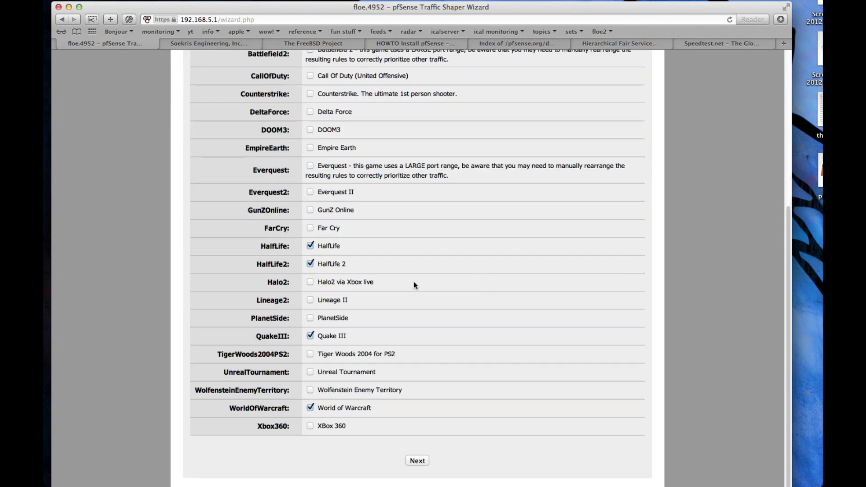
pyautogui.scroll(10, 568, 364)
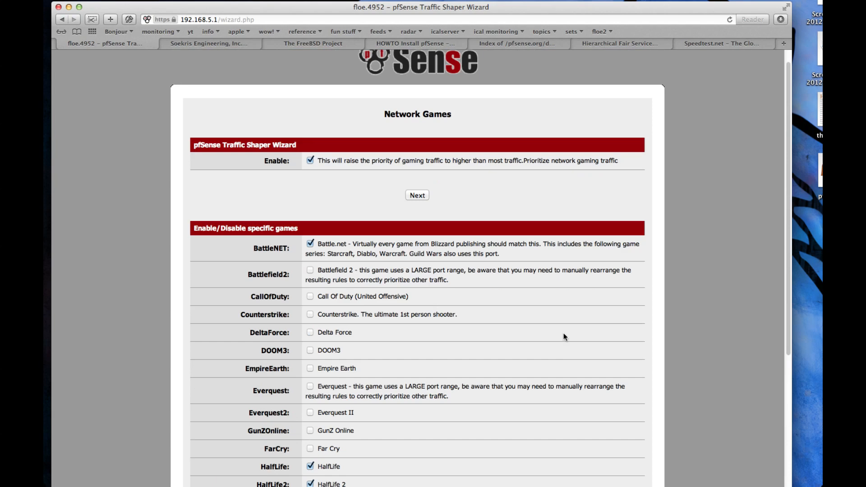
# Toggle network gaming prioritization off and on repeatedly, leaving it enabled
pyautogui.click(310, 161)
pyautogui.click(310, 161)
pyautogui.click(311, 161)
pyautogui.click(311, 161)
pyautogui.click(310, 161)
pyautogui.click(310, 161)
pyautogui.click(310, 162)
pyautogui.click(310, 162)
# Review the selected games, keeping the current selection, and proceed to the Raise or lower other Applications page
pyautogui.scroll(-5, 348, 288)
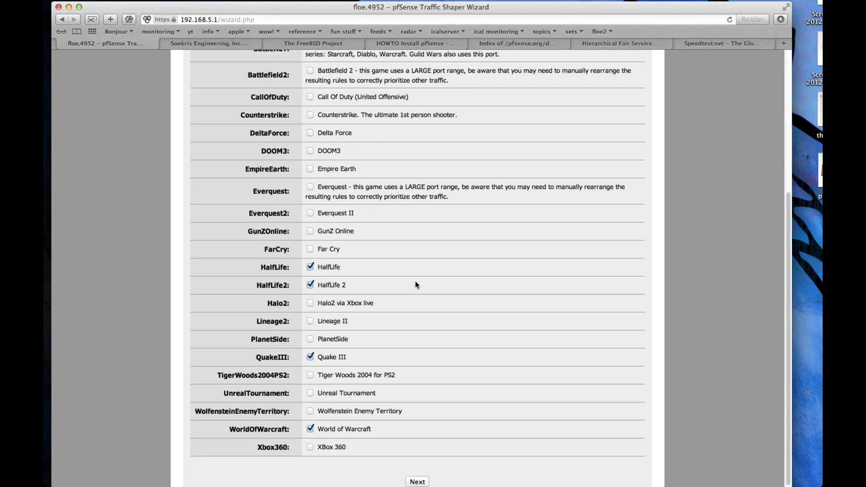
pyautogui.scroll(5, 469, 301)
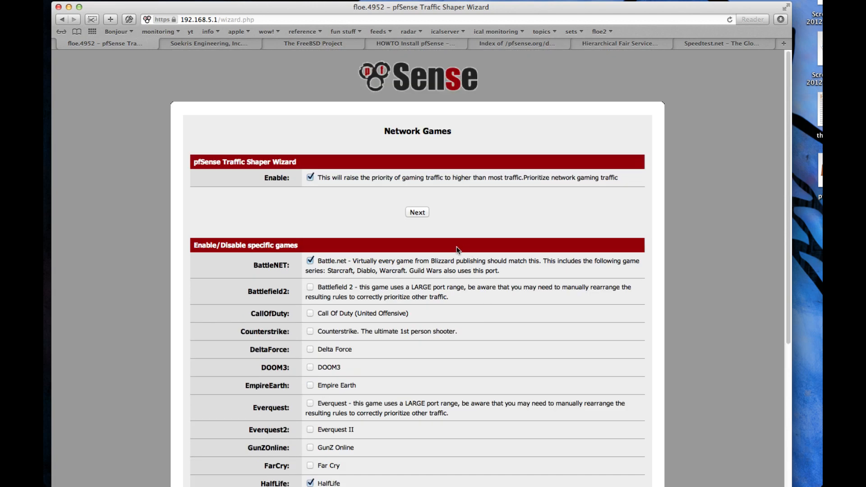
pyautogui.scroll(-5, 456, 250)
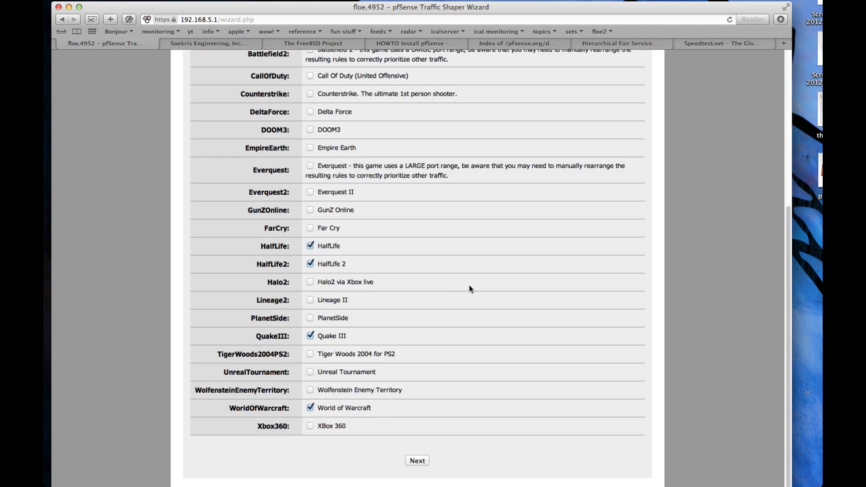
pyautogui.scroll(5, 469, 289)
pyautogui.click(419, 212)
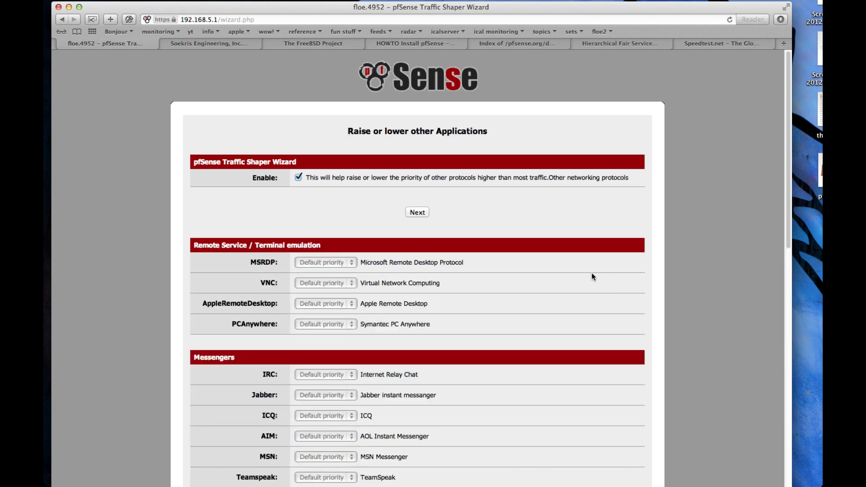
# Look through the remote service, messenger, VPN, streaming, web and mail protocols whose priority can be raised or lowered
pyautogui.scroll(-3, 559, 251)
pyautogui.scroll(3, 553, 252)
pyautogui.scroll(-2, 492, 214)
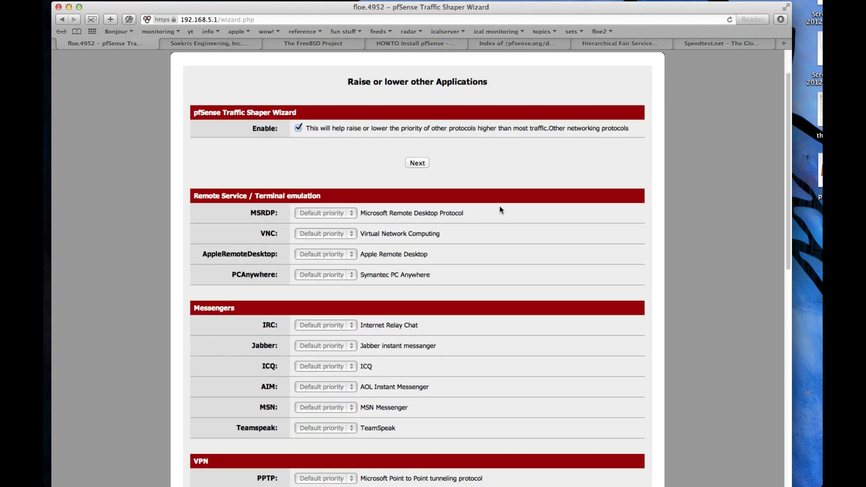
pyautogui.scroll(-1, 524, 218)
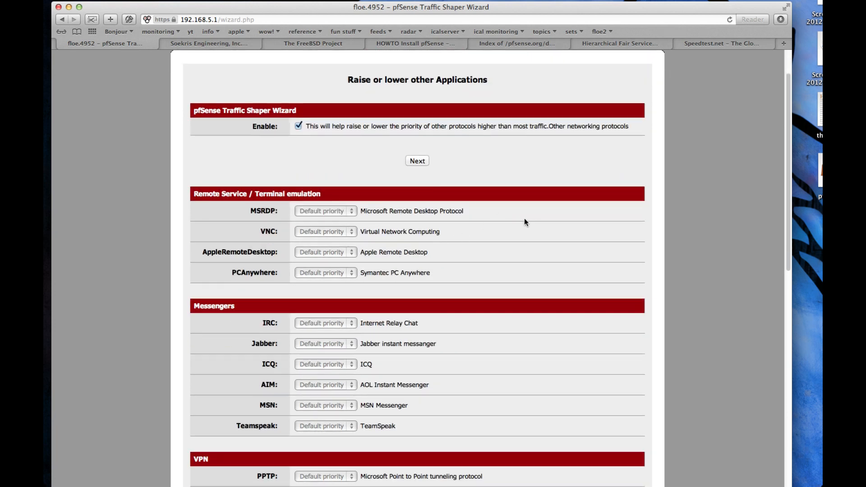
pyautogui.scroll(-2, 525, 218)
pyautogui.scroll(-2, 560, 245)
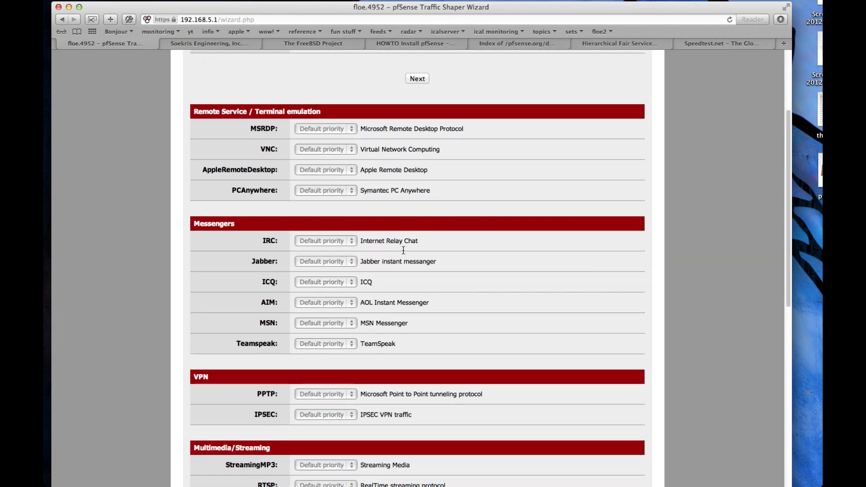
pyautogui.scroll(-5, 403, 250)
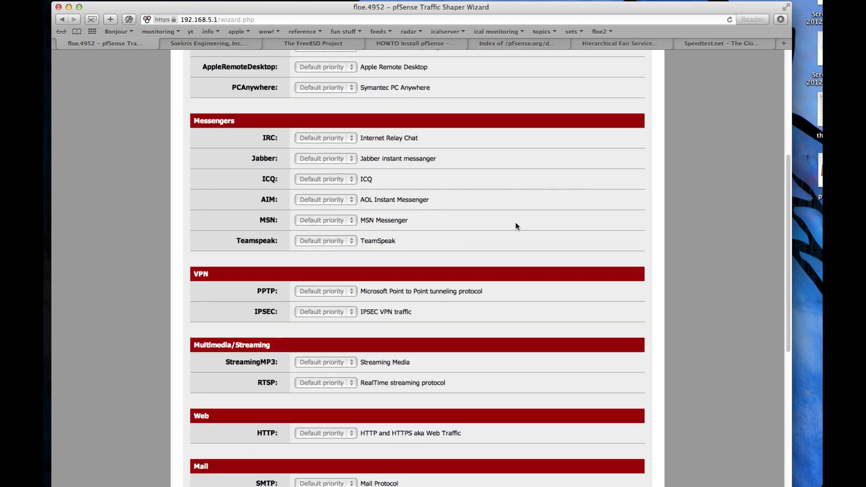
pyautogui.scroll(-3, 518, 226)
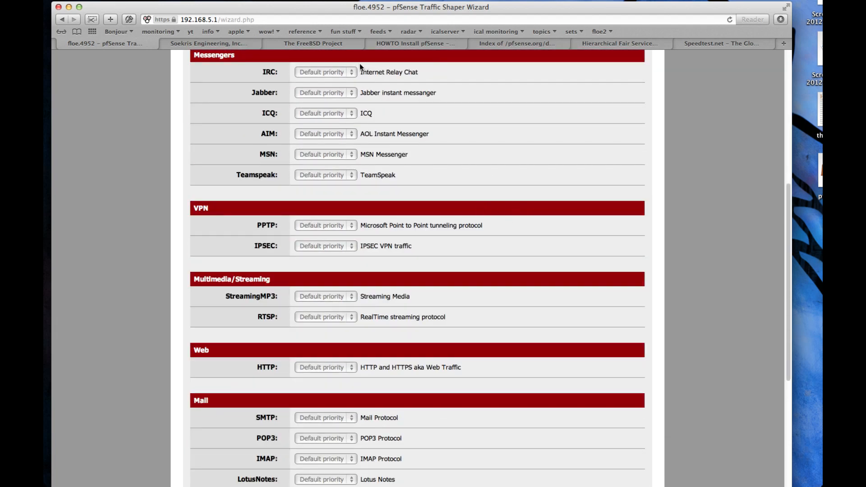
pyautogui.scroll(12, 354, 108)
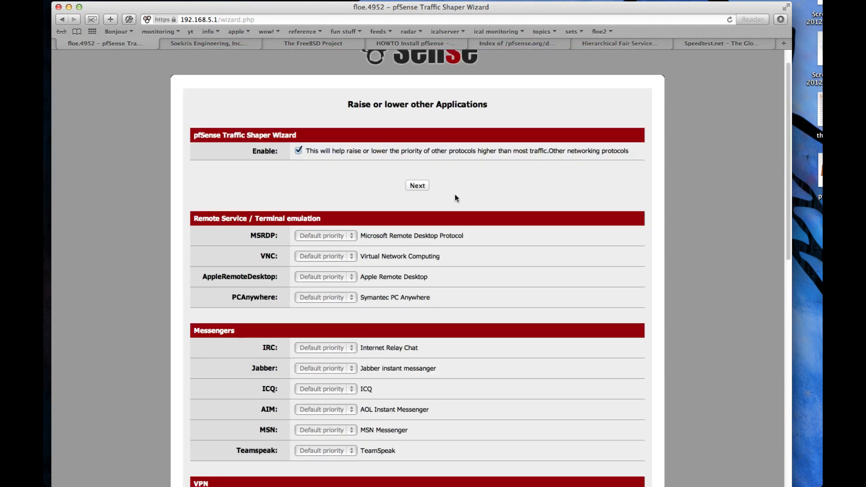
# Inspect the priority choices for MSRDP, keeping Default priority, and look over the remaining protocol categories
pyautogui.click(351, 236)
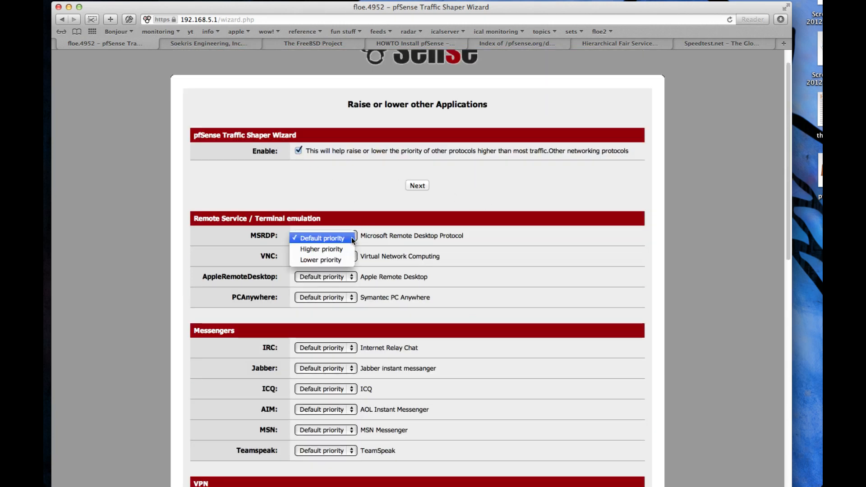
pyautogui.click(535, 264)
pyautogui.scroll(-4, 532, 266)
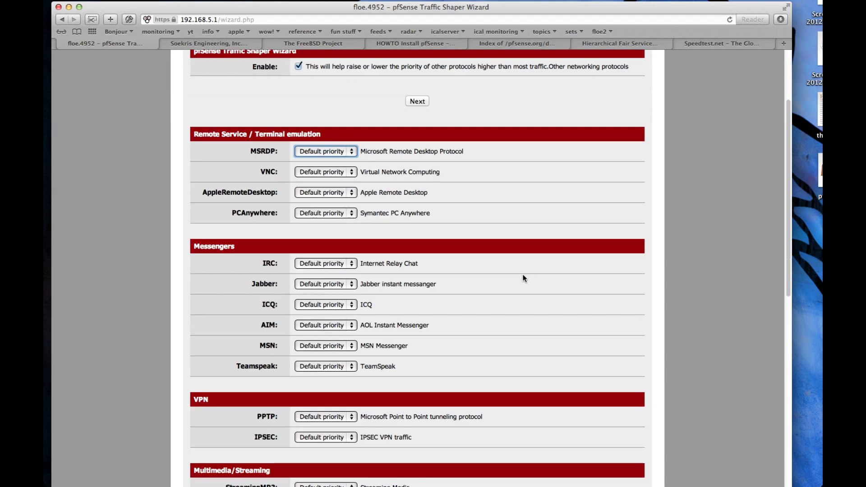
pyautogui.scroll(-6, 528, 269)
pyautogui.scroll(5, 529, 269)
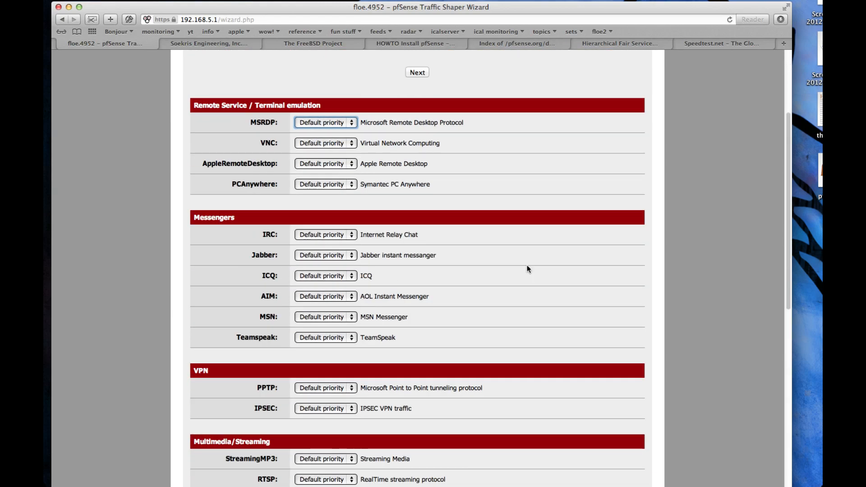
pyautogui.scroll(-3, 528, 266)
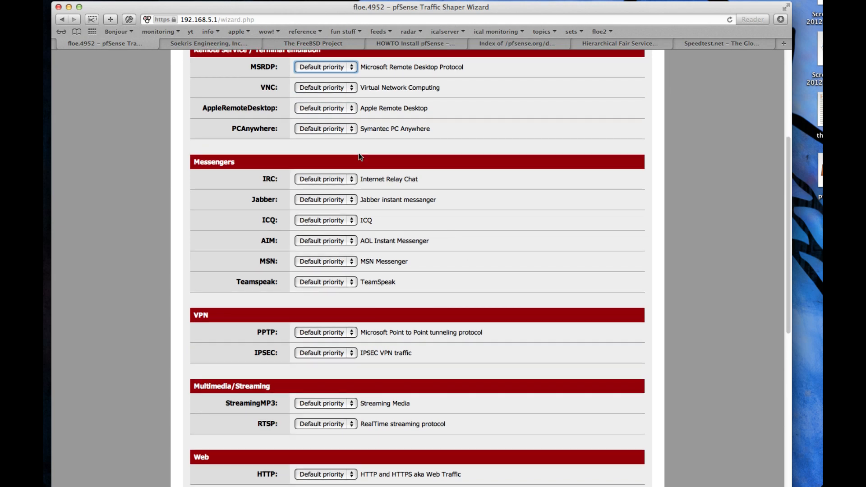
pyautogui.scroll(-3, 469, 303)
pyautogui.scroll(-3, 525, 352)
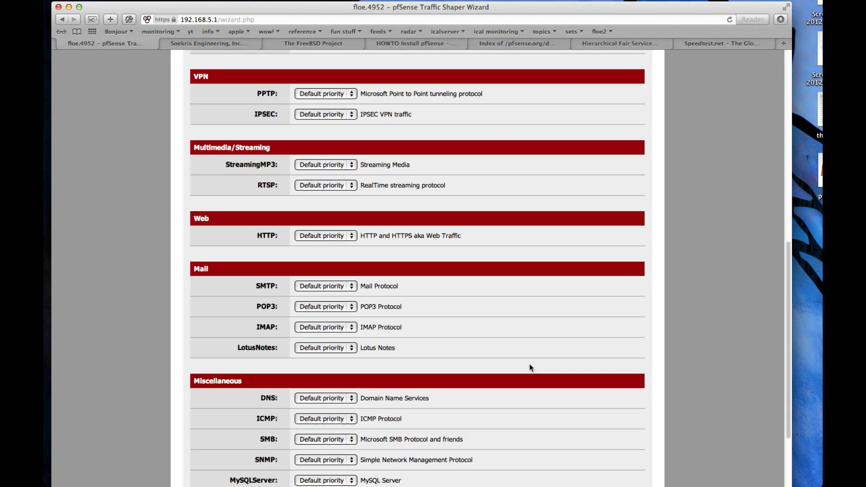
# Set the IRC messenger traffic to Higher priority
pyautogui.scroll(5, 528, 361)
pyautogui.click(350, 162)
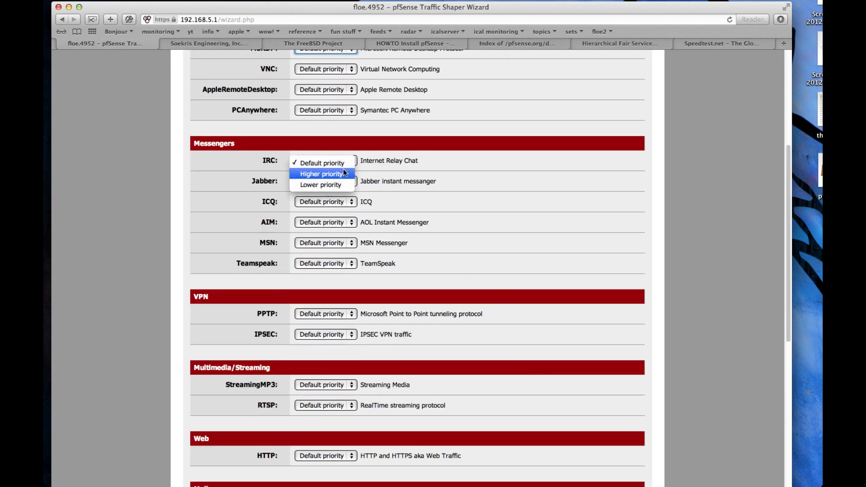
pyautogui.click(342, 170)
# Set DNS, ICMP and SNMP in the Miscellaneous section to Higher priority
pyautogui.scroll(-3, 421, 263)
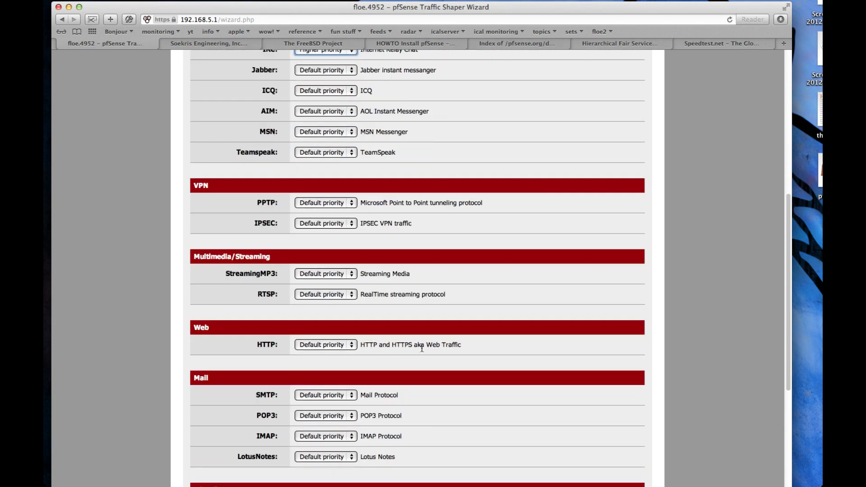
pyautogui.scroll(-5, 419, 304)
pyautogui.click(326, 311)
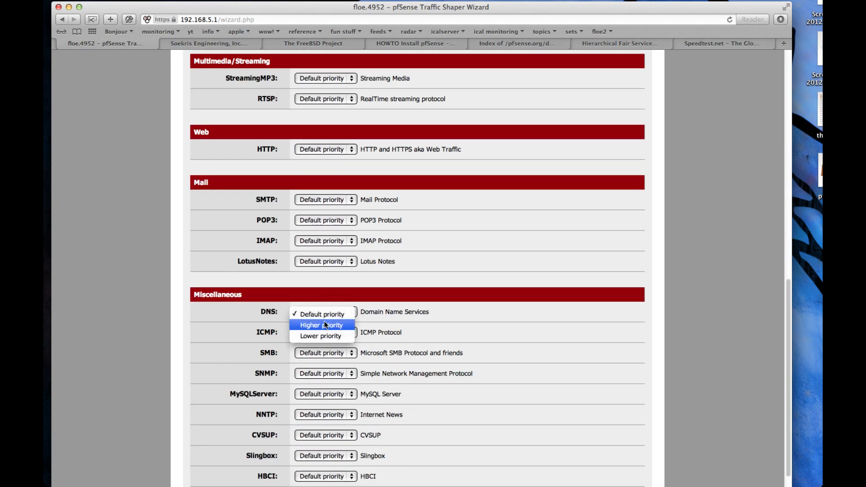
pyautogui.click(324, 322)
pyautogui.scroll(-1, 285, 285)
pyautogui.click(311, 287)
pyautogui.click(312, 299)
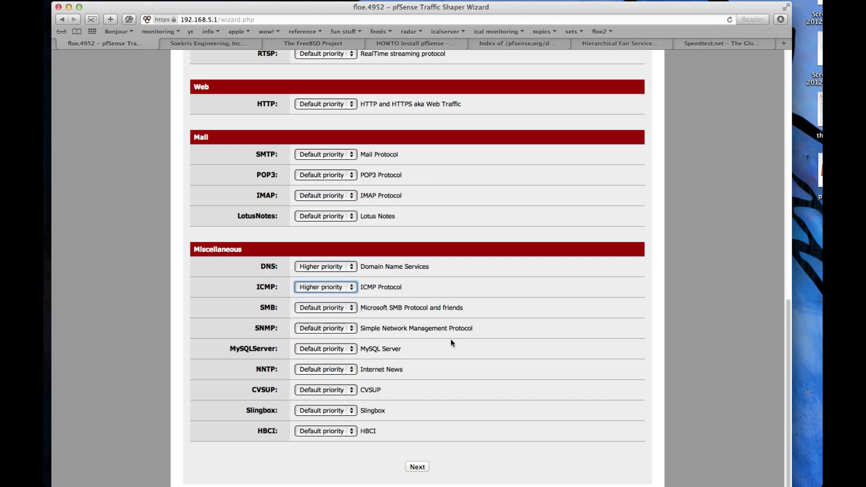
pyautogui.click(348, 329)
pyautogui.click(335, 338)
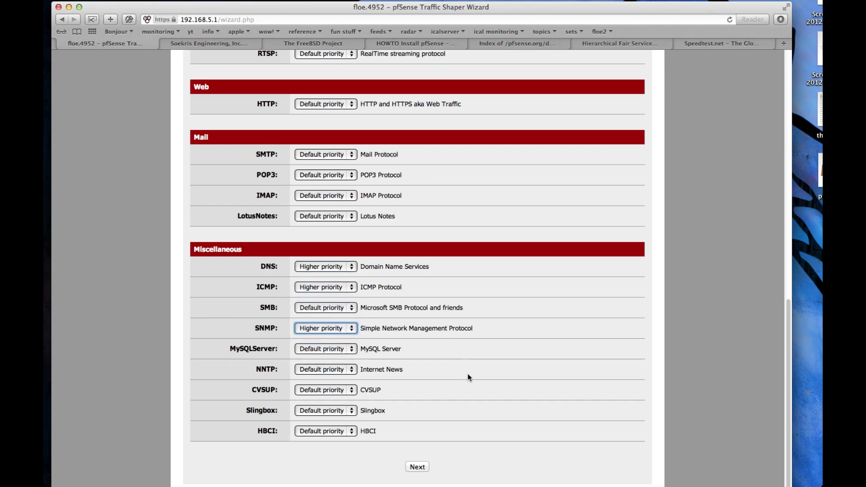
# Review the chosen application priorities and proceed to the final page of the traffic shaper wizard
pyautogui.scroll(10, 464, 390)
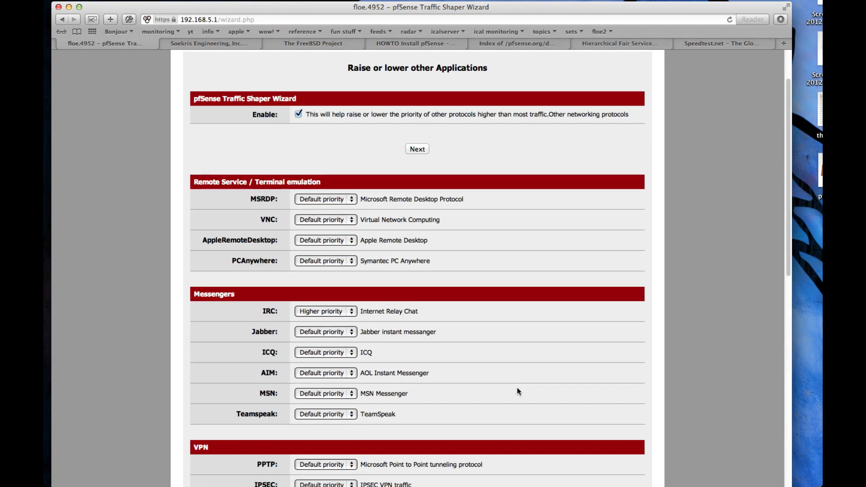
pyautogui.scroll(-10, 414, 347)
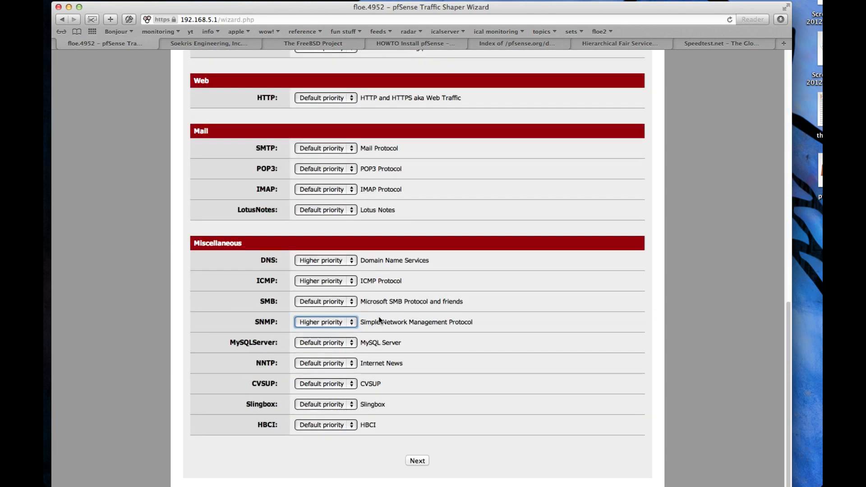
pyautogui.scroll(8, 429, 378)
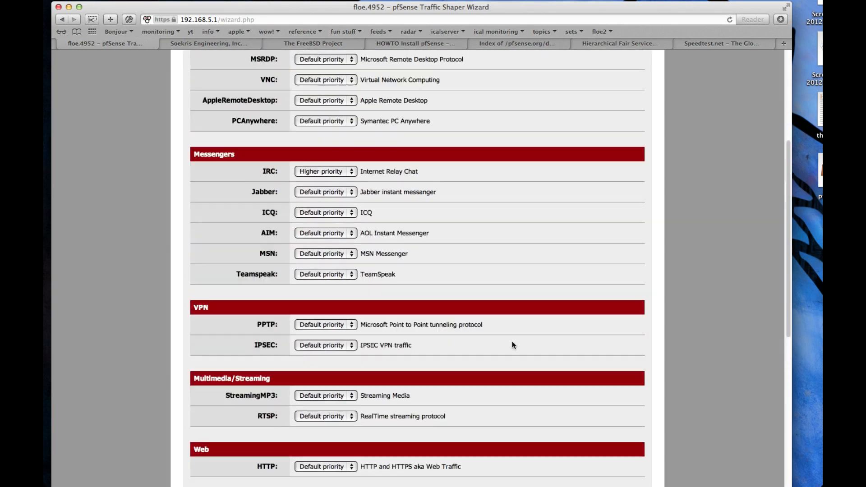
pyautogui.scroll(5, 523, 307)
pyautogui.click(417, 212)
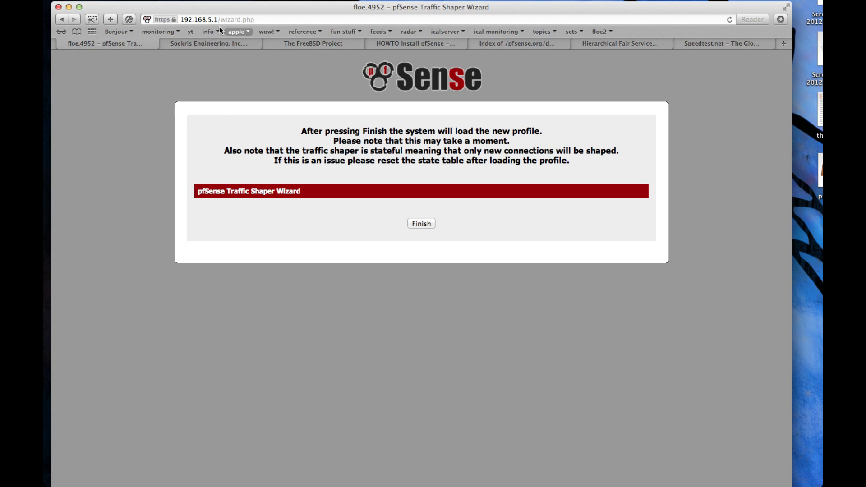
# Leave the wizard without finishing by loading 192.168.5.1, and open the firewall's Traffic Shaper page
pyautogui.moveTo(218, 19); pyautogui.dragTo(254, 20)
pyautogui.press('BackSpace')
pyautogui.press('Return')
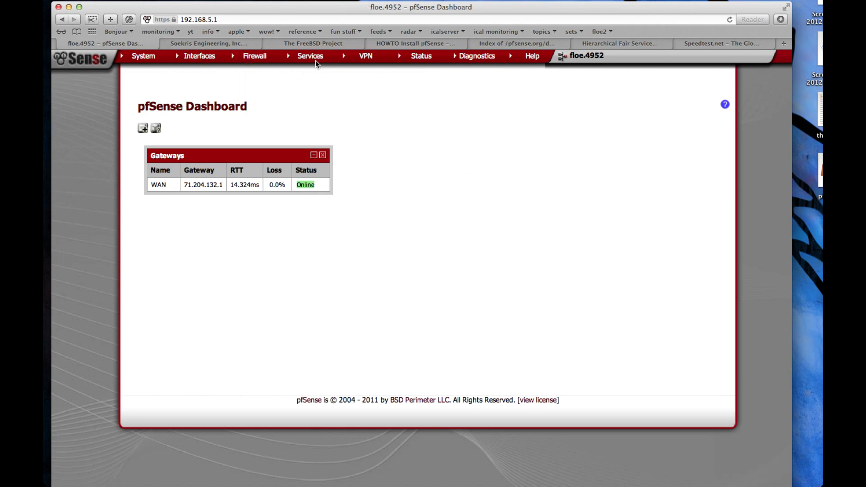
pyautogui.moveTo(310, 55)
pyautogui.moveTo(264, 55)
pyautogui.click(266, 119)
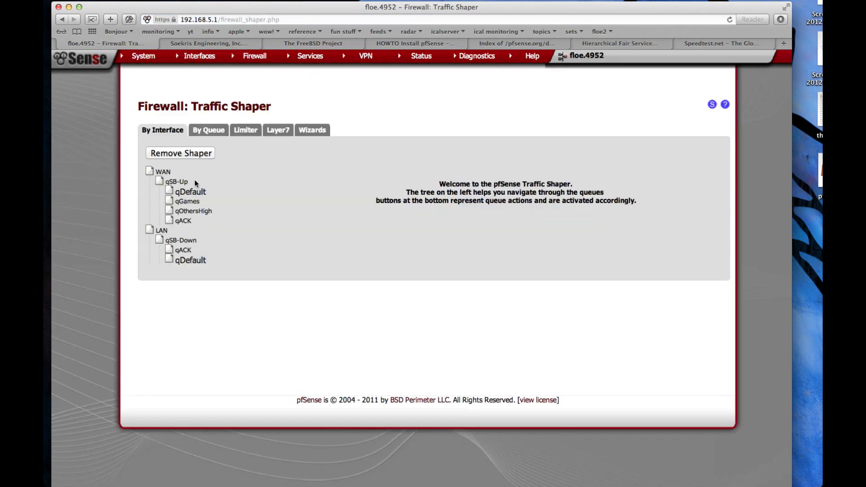
# Inspect the settings of the qSB-Up queue, the WAN interface and its qDefault queue
pyautogui.click(178, 182)
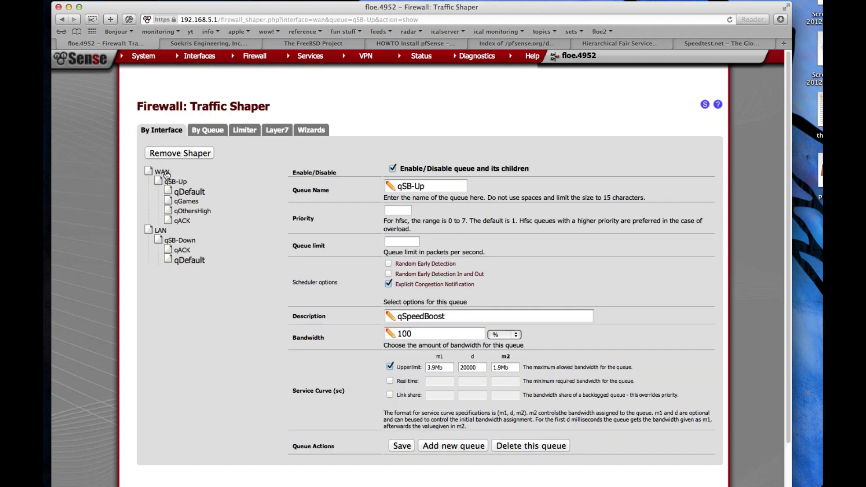
pyautogui.click(163, 172)
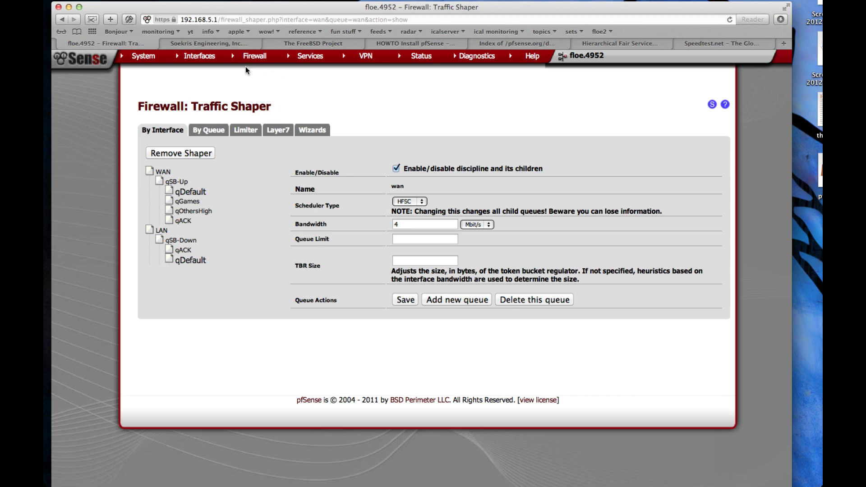
pyautogui.click(189, 192)
pyautogui.scroll(-4, 498, 283)
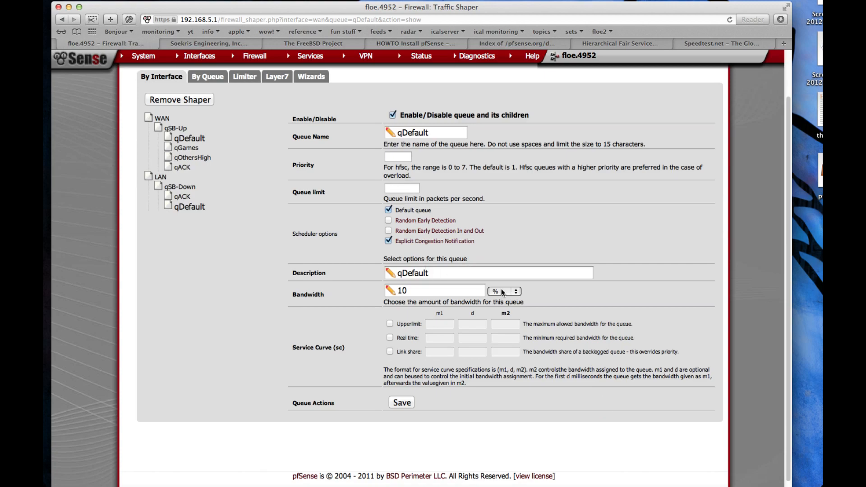
pyautogui.scroll(4, 536, 419)
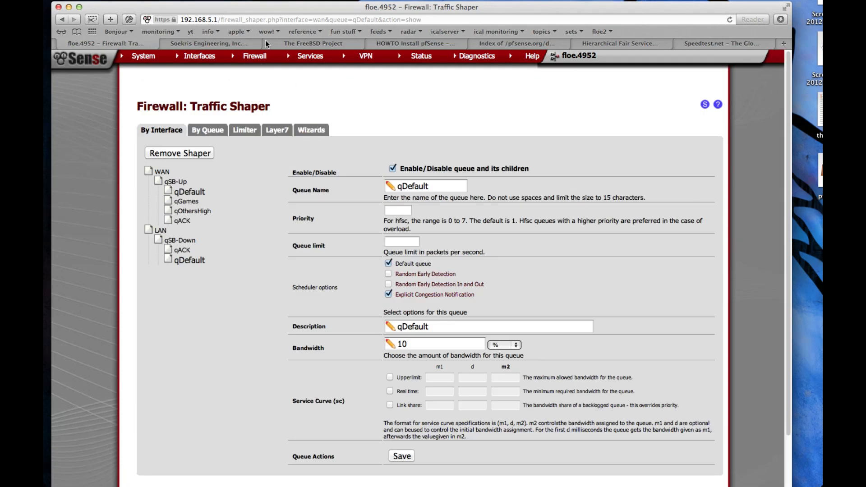
# Open the firewall rules and review the floating rules with their assigned traffic queues
pyautogui.moveTo(255, 56)
pyautogui.click(243, 93)
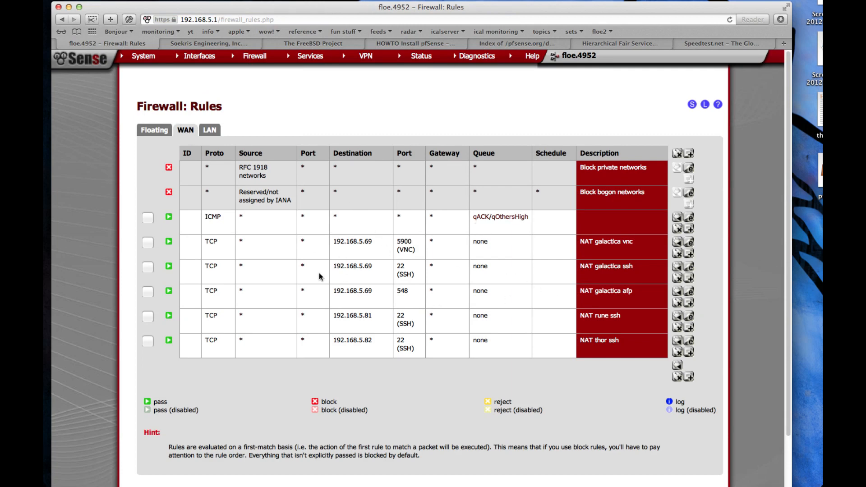
pyautogui.click(154, 130)
pyautogui.scroll(-3, 285, 156)
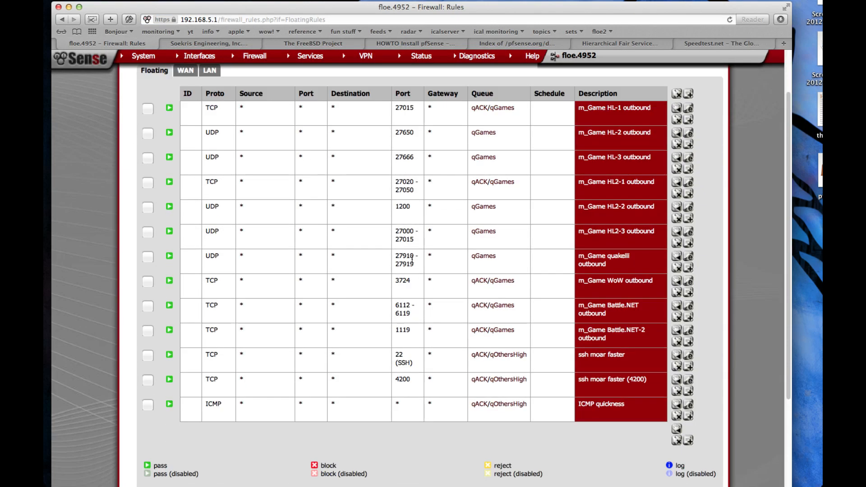
pyautogui.scroll(3, 375, 226)
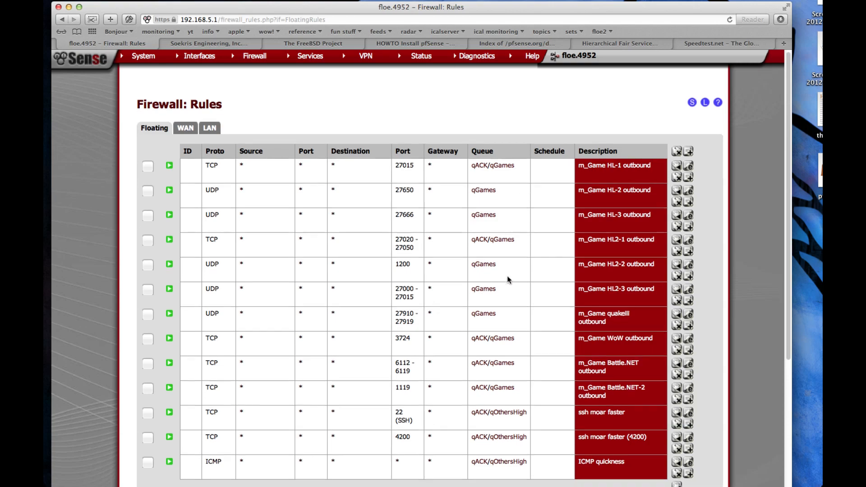
# Examine the queue assignments across the floating rules, from the game rules to the SSH and ICMP rules
pyautogui.scroll(-2, 508, 275)
pyautogui.scroll(-2, 503, 242)
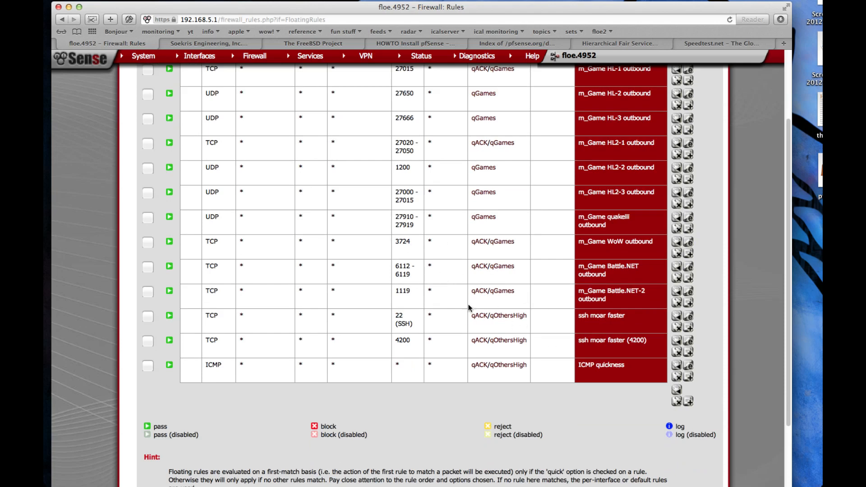
pyautogui.scroll(3, 579, 363)
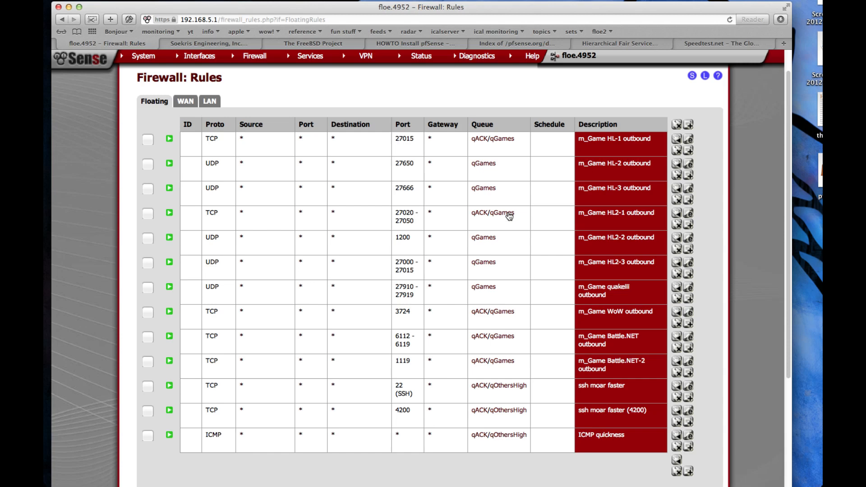
pyautogui.scroll(-3, 510, 216)
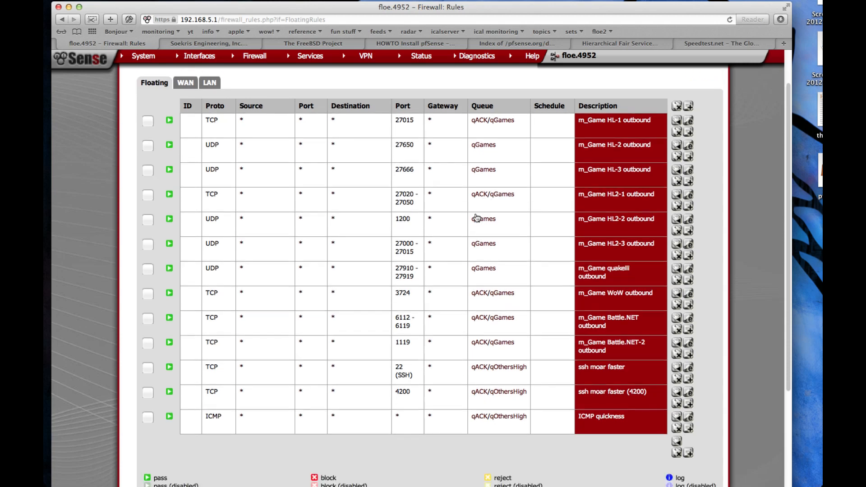
pyautogui.scroll(1, 470, 198)
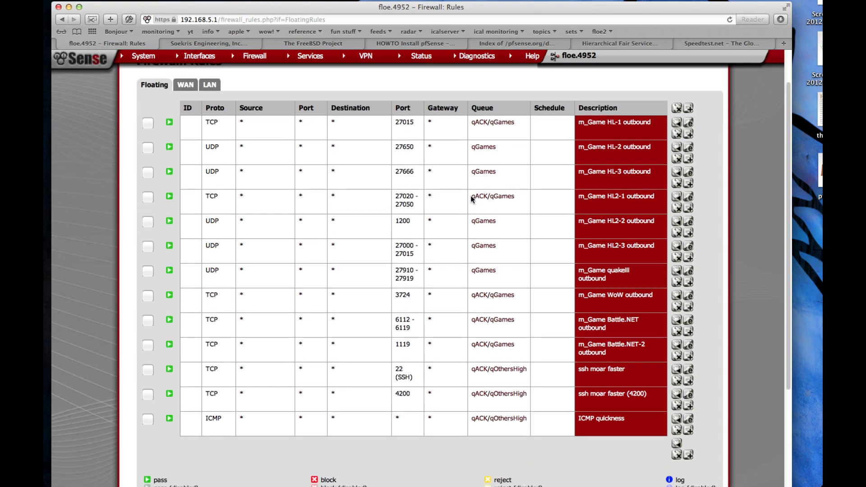
pyautogui.scroll(-2, 483, 320)
pyautogui.scroll(-2, 496, 352)
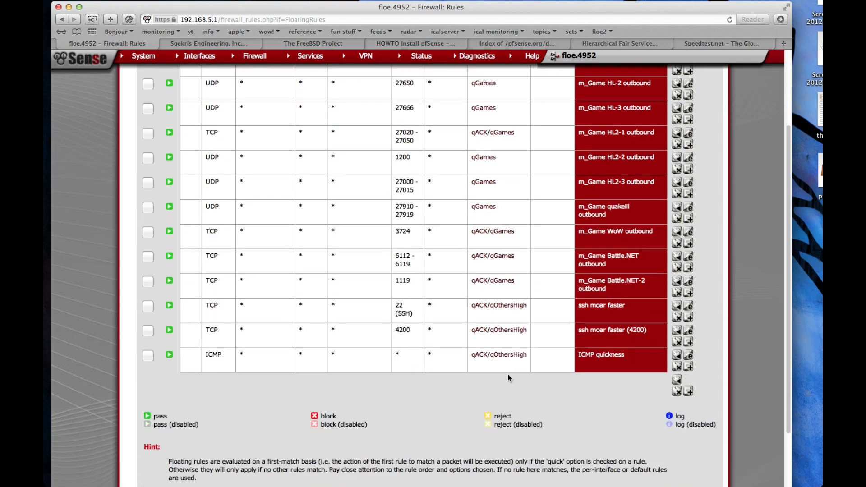
pyautogui.scroll(5, 536, 386)
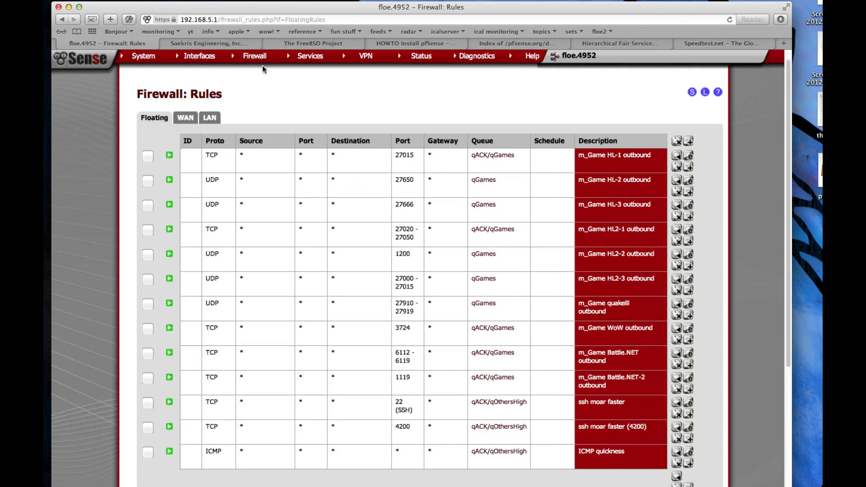
# Open the firewall's Traffic Shaper page and show the WAN interface's scheduler settings
pyautogui.moveTo(253, 61)
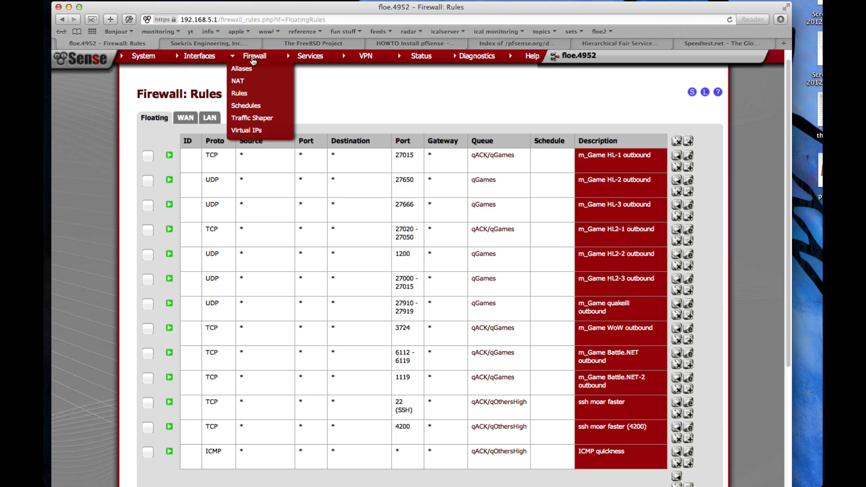
pyautogui.click(252, 118)
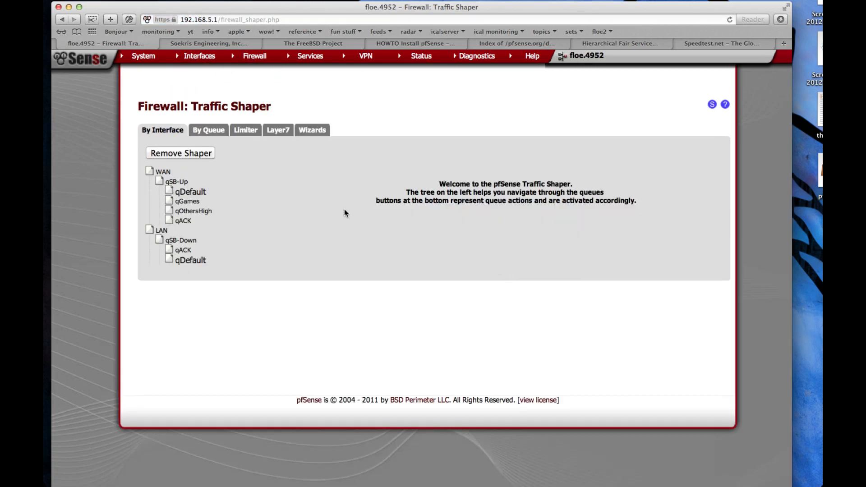
pyautogui.moveTo(340, 8); pyautogui.dragTo(339, 7)
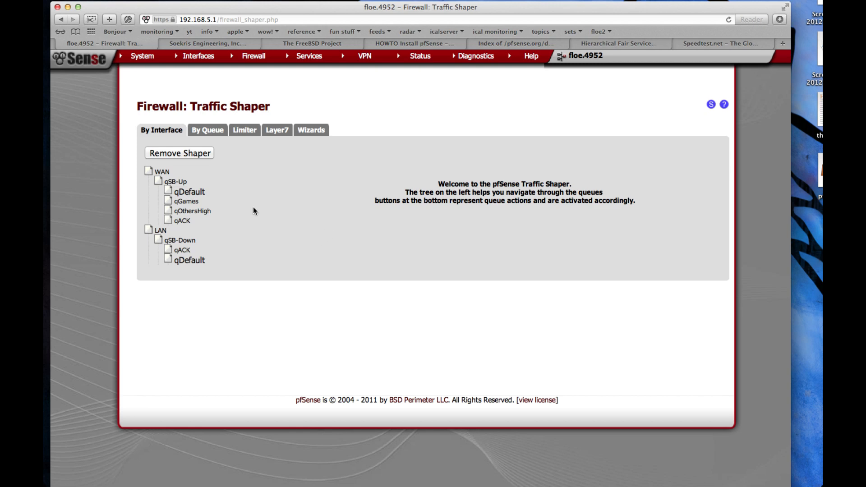
pyautogui.click(162, 172)
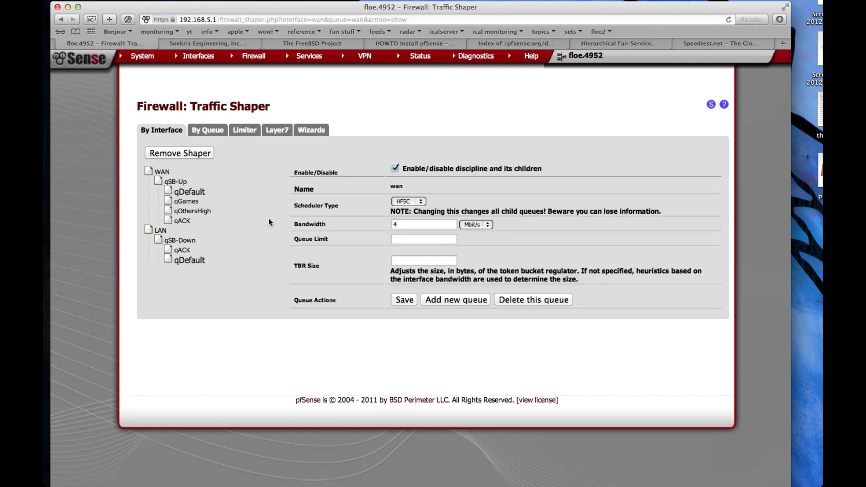
# Add a new queue under the WAN interface with the name foo and the description foo
pyautogui.click(469, 299)
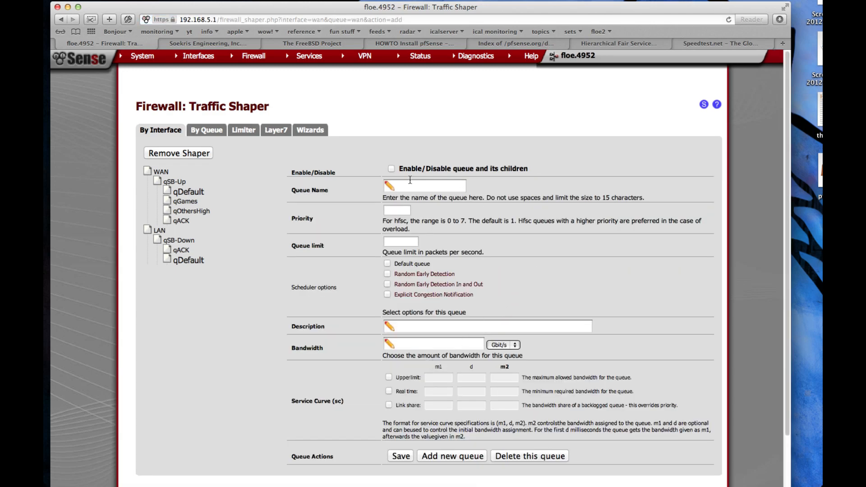
pyautogui.click(424, 188)
pyautogui.write('foo')
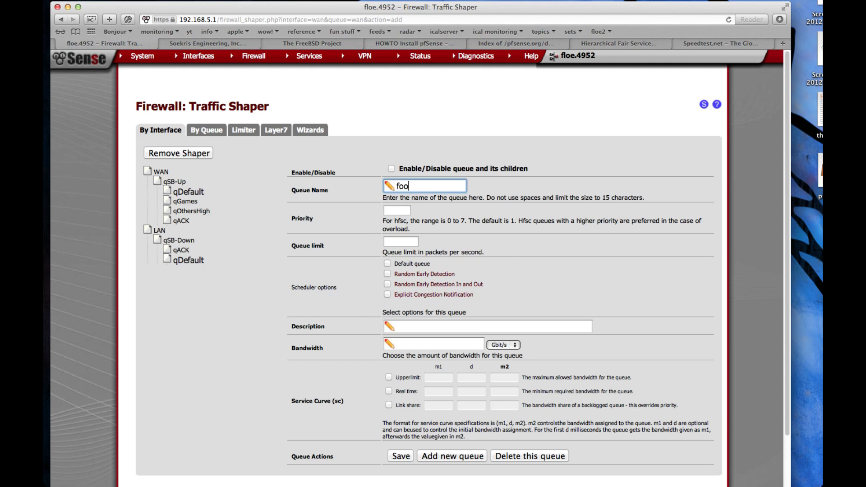
pyautogui.click(451, 327)
pyautogui.write('foo')
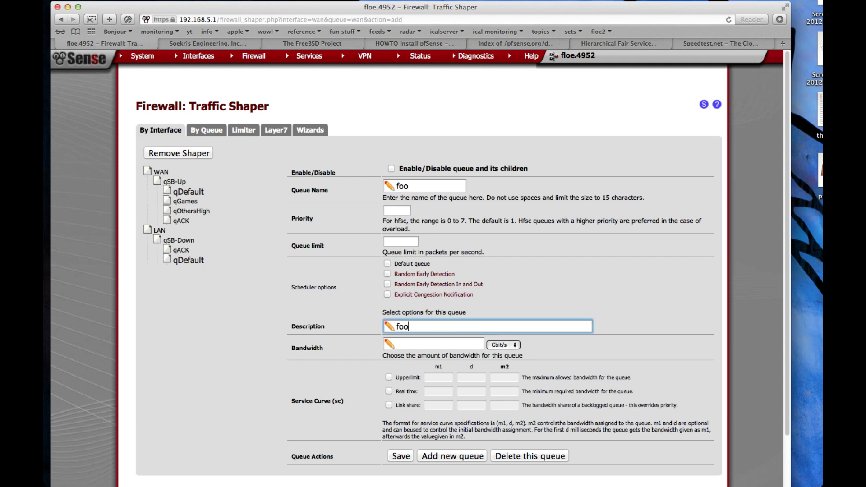
# Set the foo queue's bandwidth to 1 %, save the queue and apply the shaper changes
pyautogui.scroll(-1, 465, 313)
pyautogui.click(503, 326)
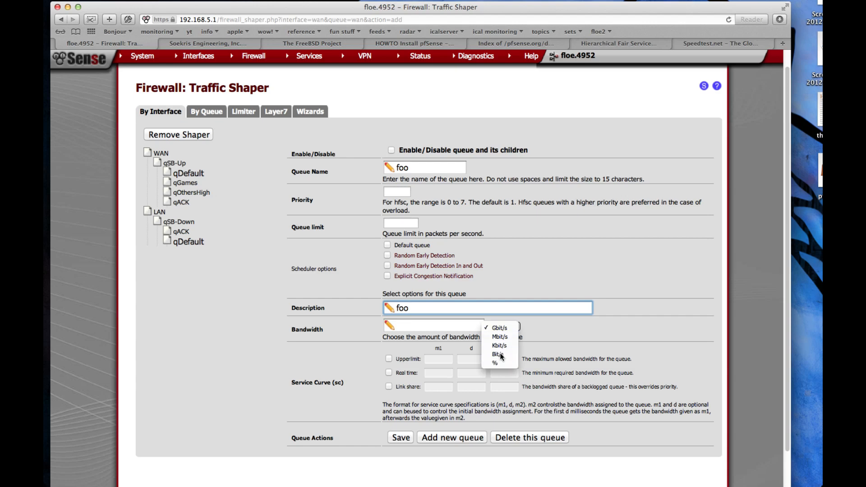
pyautogui.click(498, 361)
pyautogui.click(461, 326)
pyautogui.write('1')
pyautogui.click(402, 437)
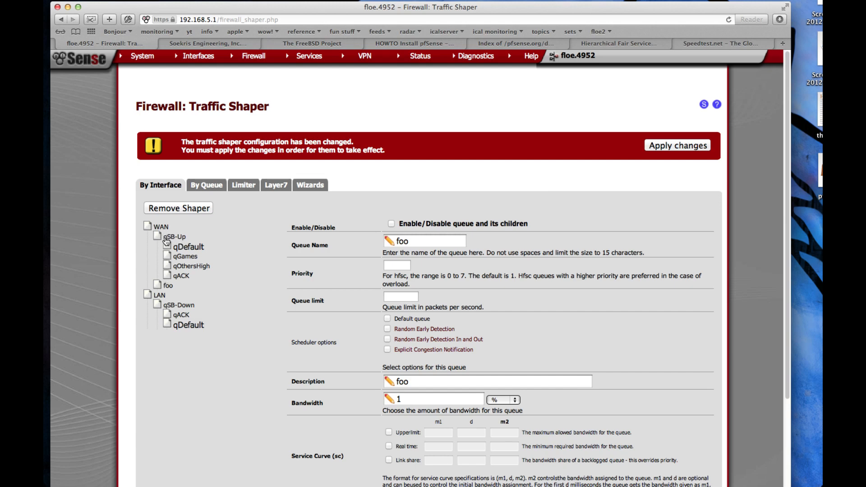
pyautogui.click(674, 149)
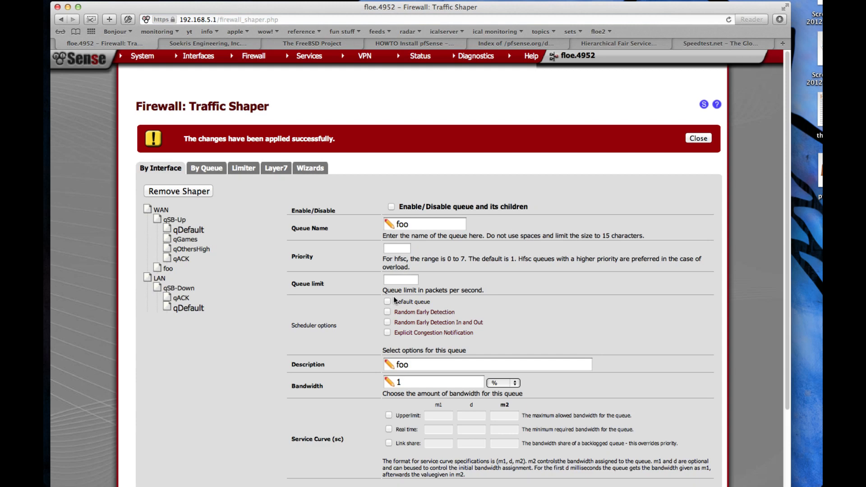
# Reopen the foo queue under WAN, enable it and its children, and save it
pyautogui.click(167, 270)
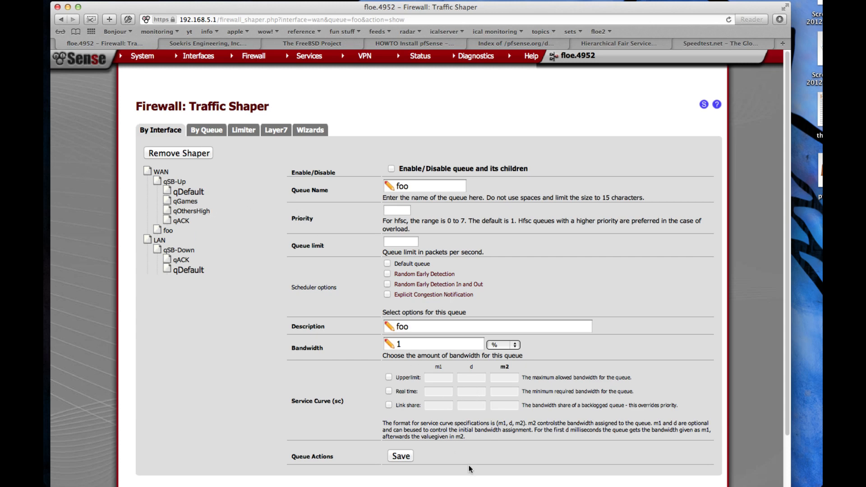
pyautogui.scroll(-1, 469, 465)
pyautogui.click(391, 164)
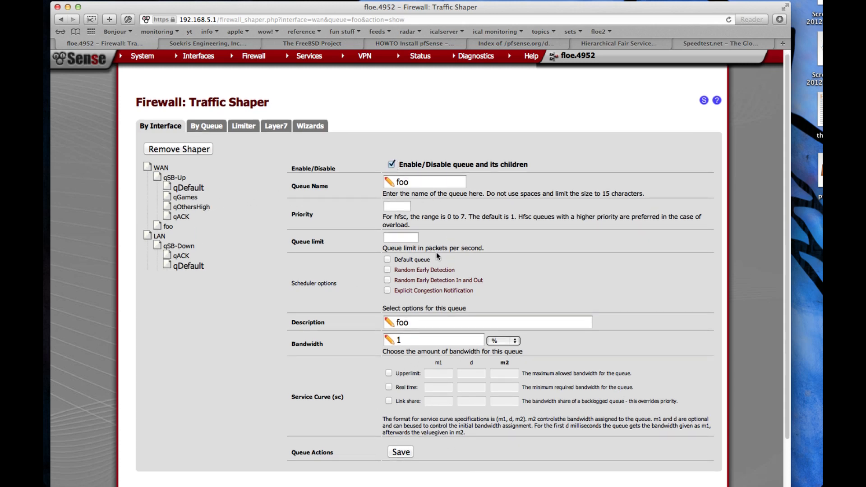
pyautogui.click(402, 452)
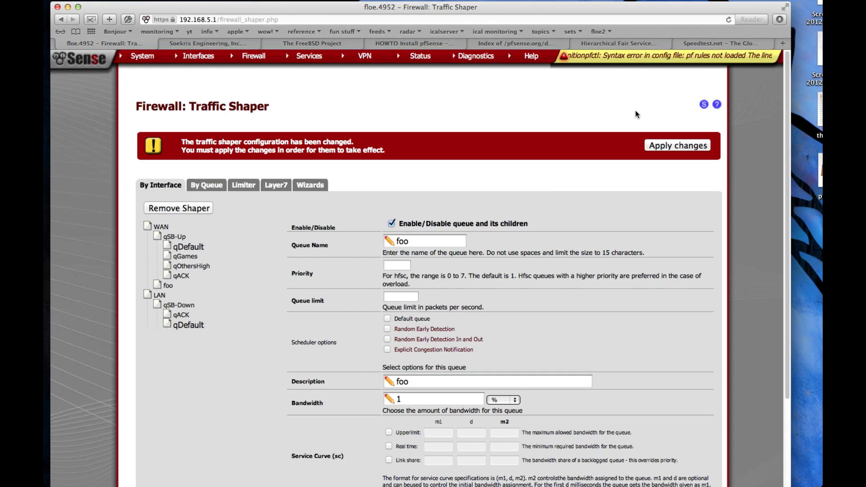
# Add a new queue beneath foo with the name fooChild and the description fooChild
pyautogui.scroll(-1, 629, 114)
pyautogui.scroll(-5, 623, 127)
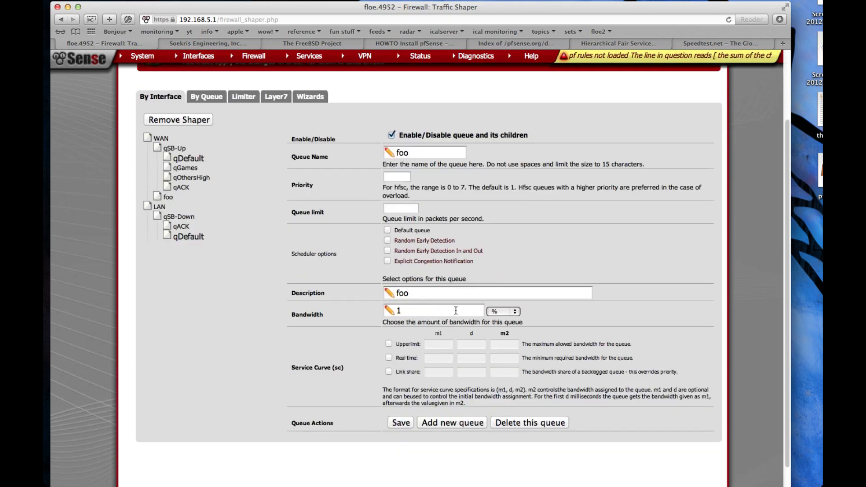
pyautogui.scroll(2, 473, 274)
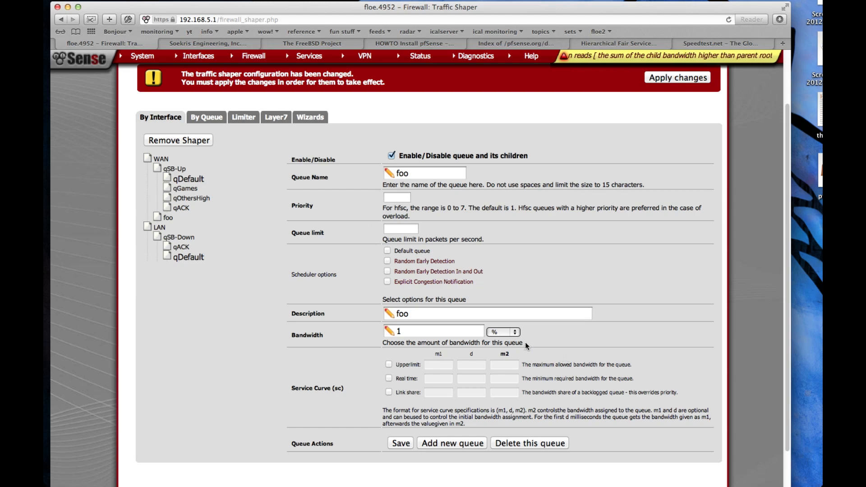
pyautogui.scroll(2, 549, 298)
pyautogui.scroll(-2, 586, 305)
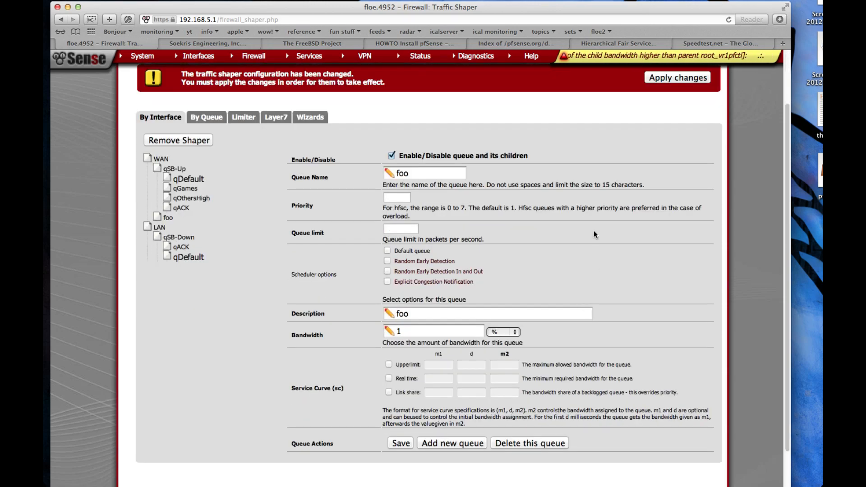
pyautogui.scroll(-3, 477, 344)
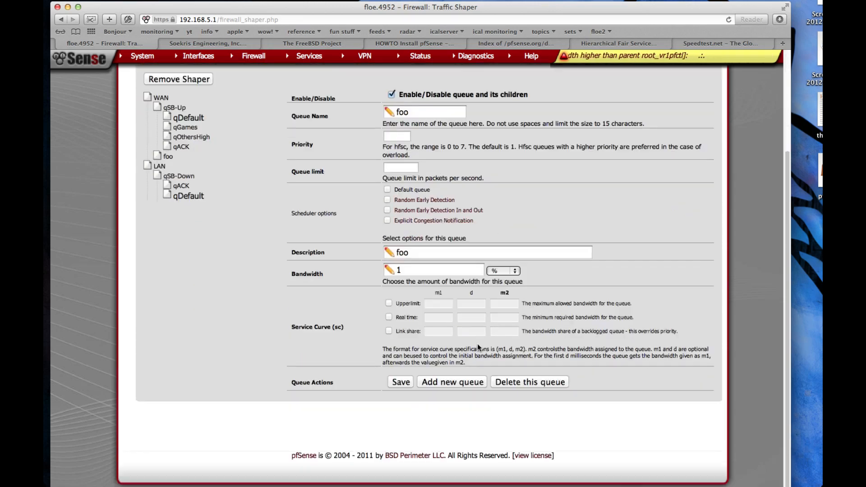
pyautogui.click(453, 381)
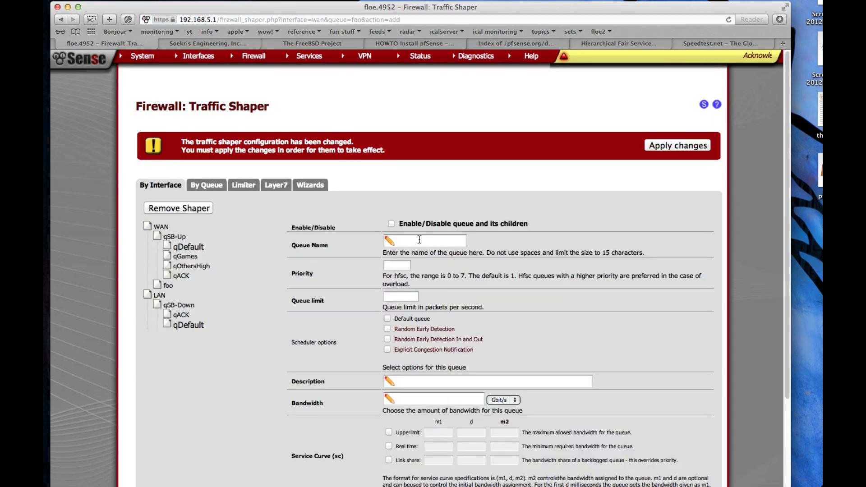
pyautogui.click(419, 239)
pyautogui.write('fooChild')
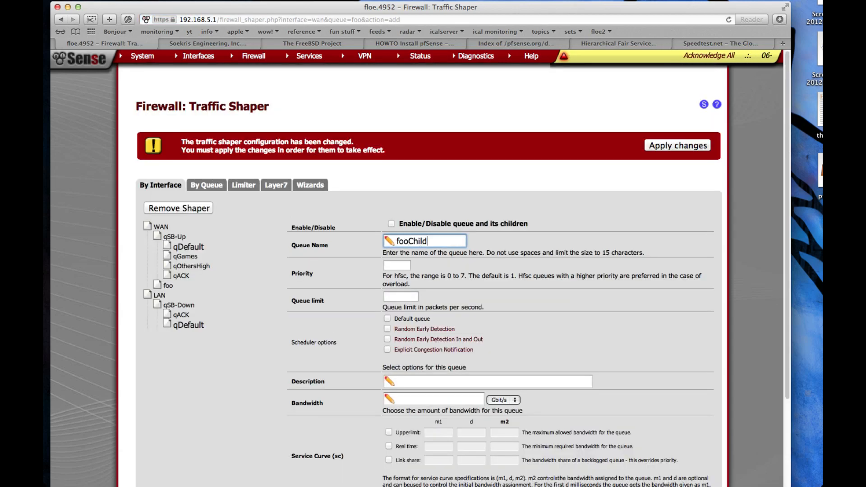
pyautogui.click(454, 382)
pyautogui.write('fooChild')
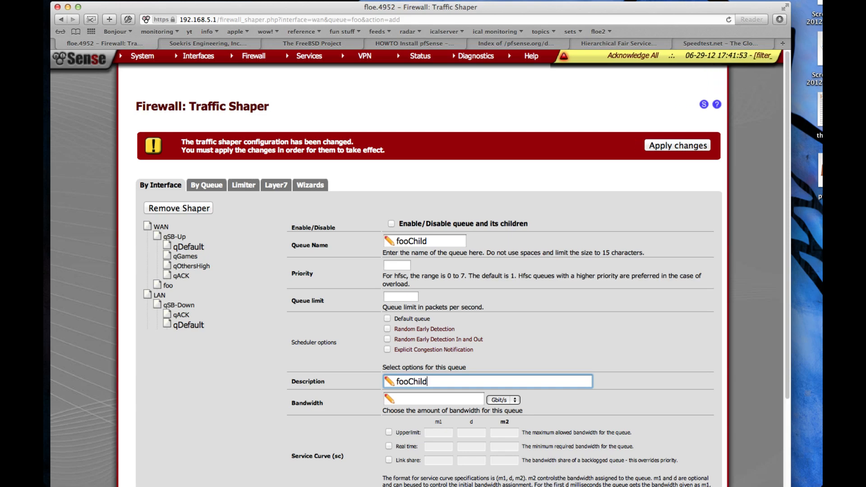
# Set the fooChild queue's bandwidth to 1 % and save the queue
pyautogui.scroll(-3, 488, 307)
pyautogui.click(495, 334)
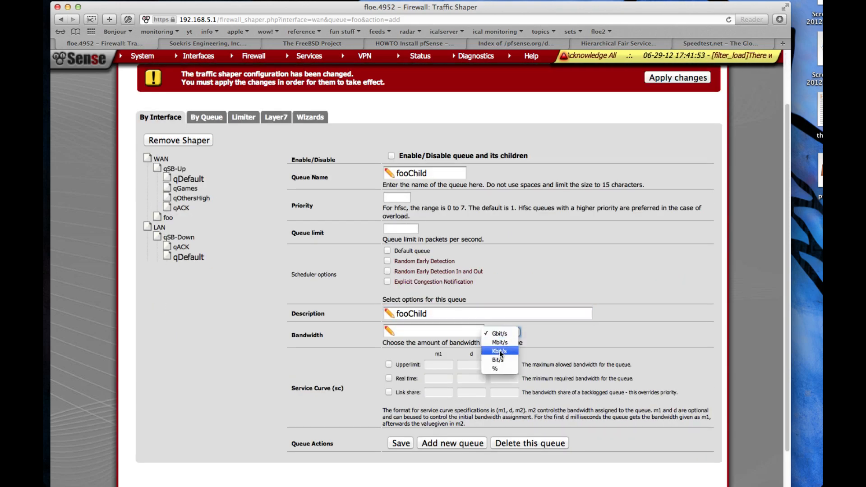
pyautogui.click(505, 365)
pyautogui.hotkey('shift', 'Tab')
pyautogui.write('1')
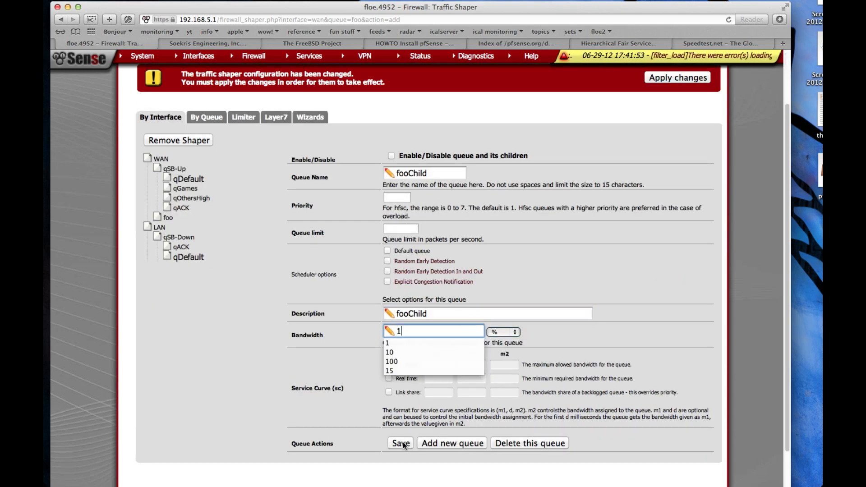
pyautogui.press('Return')
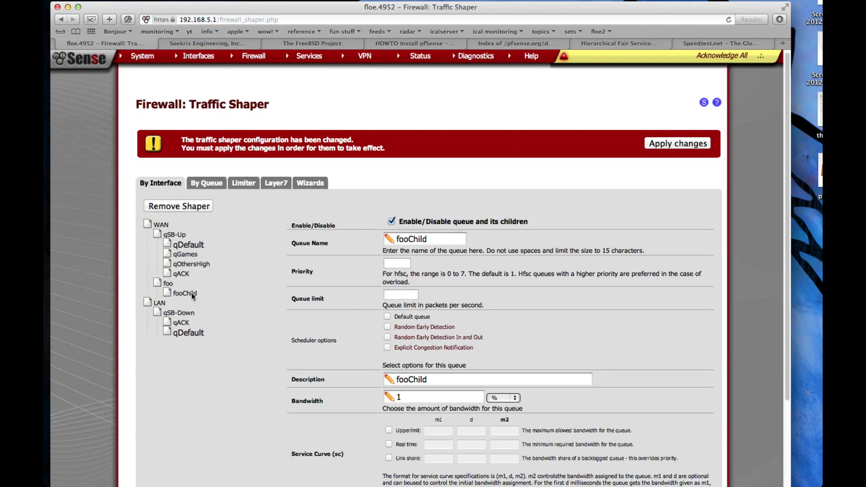
# Delete the foo queue together with its child queue and apply the shaper changes
pyautogui.click(167, 285)
pyautogui.scroll(-3, 561, 340)
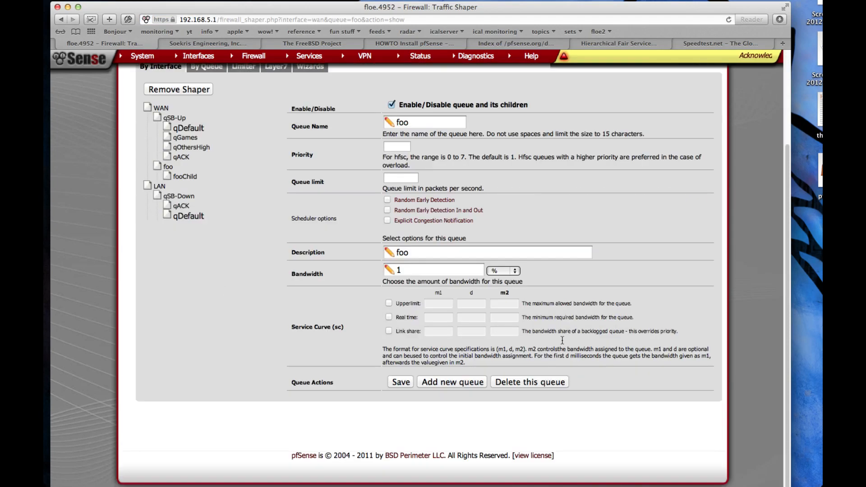
pyautogui.click(517, 383)
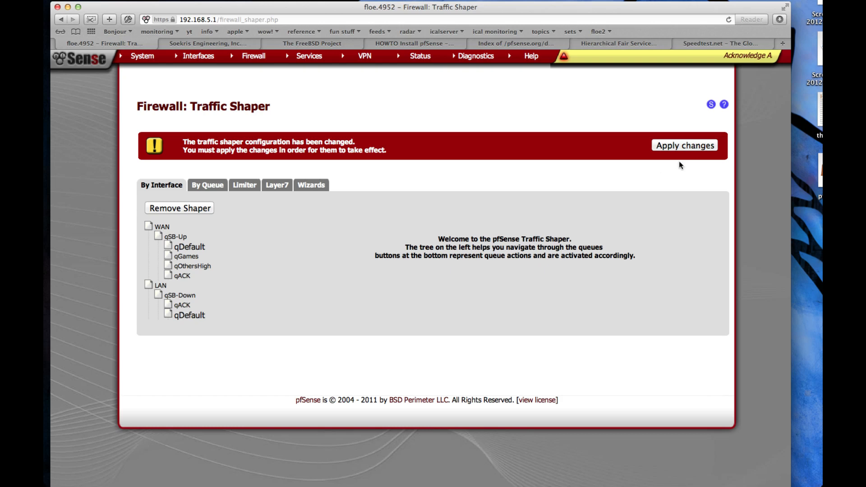
pyautogui.click(687, 145)
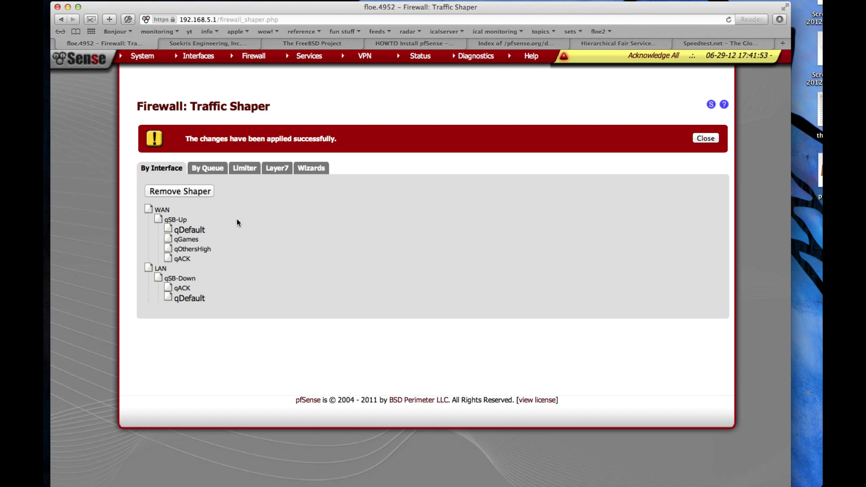
# Examine the settings of the qSB-Up queue under WAN and its child queue qDefault
pyautogui.click(178, 220)
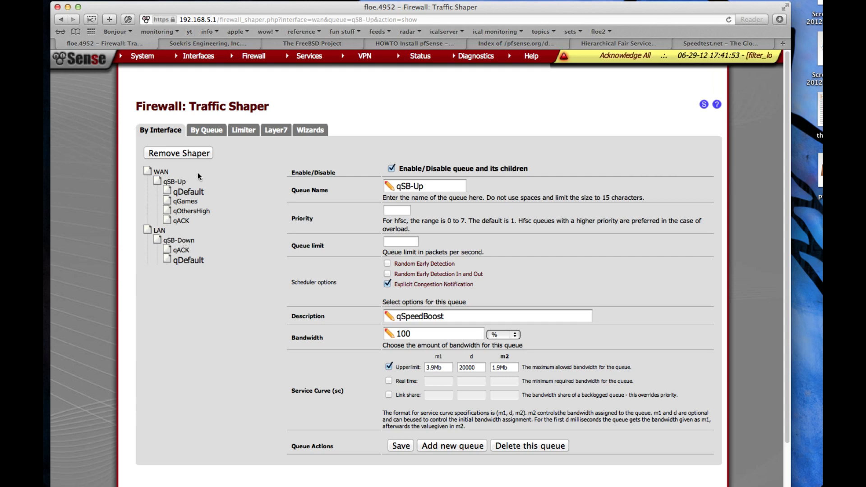
pyautogui.click(178, 183)
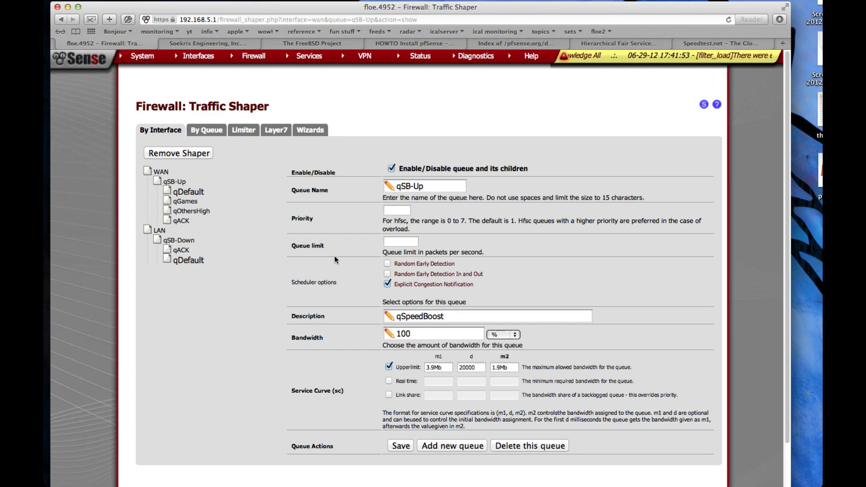
pyautogui.click(192, 192)
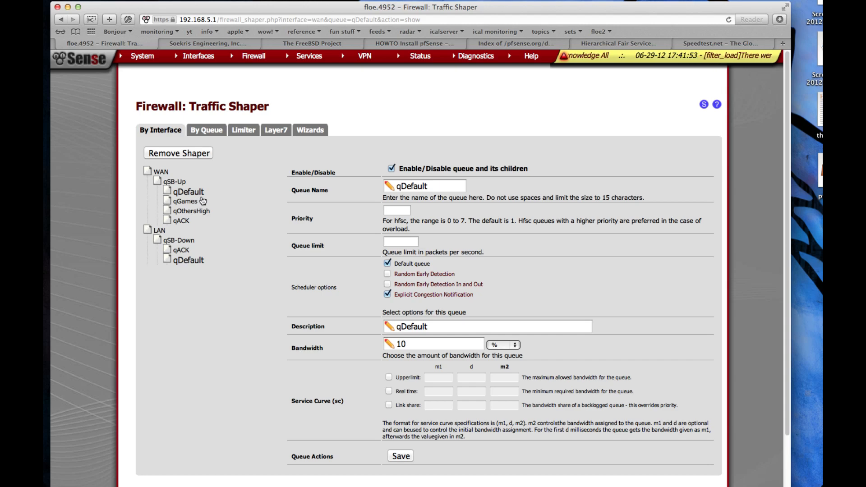
# Examine the bandwidth and upper-limit service curve settings of the qSB-Up queue under WAN and the qSB-Down queue under LAN
pyautogui.click(177, 182)
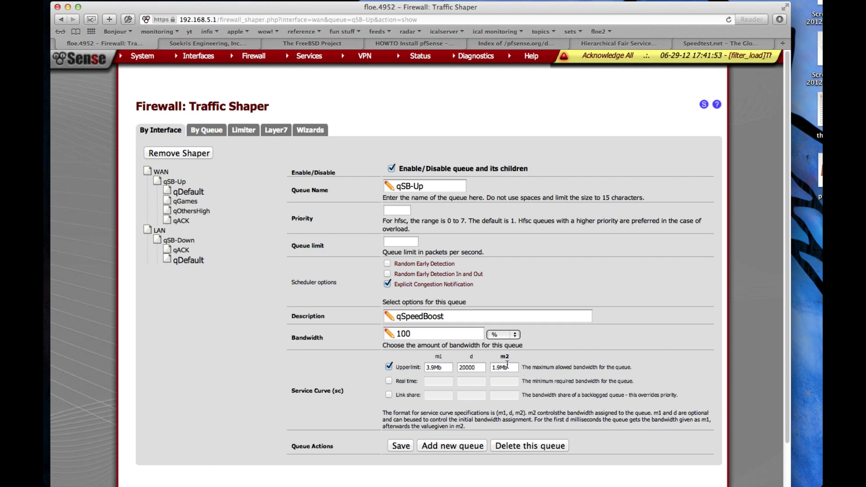
pyautogui.click(182, 242)
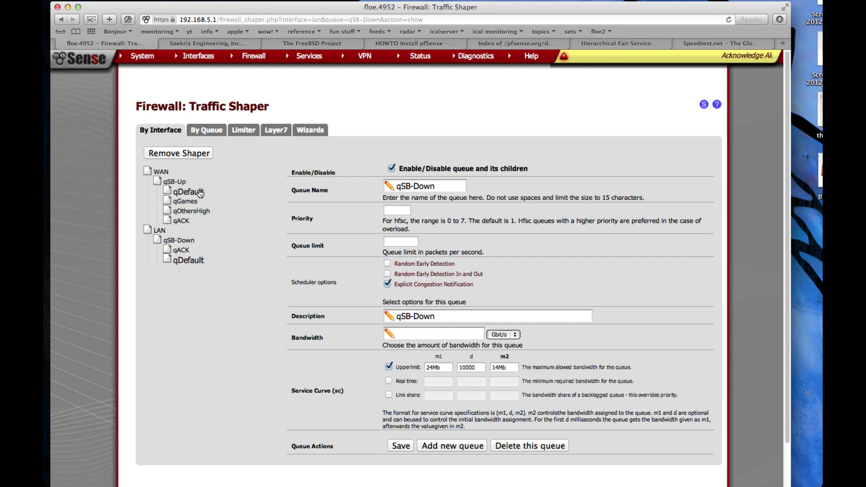
pyautogui.scroll(-3, 286, 260)
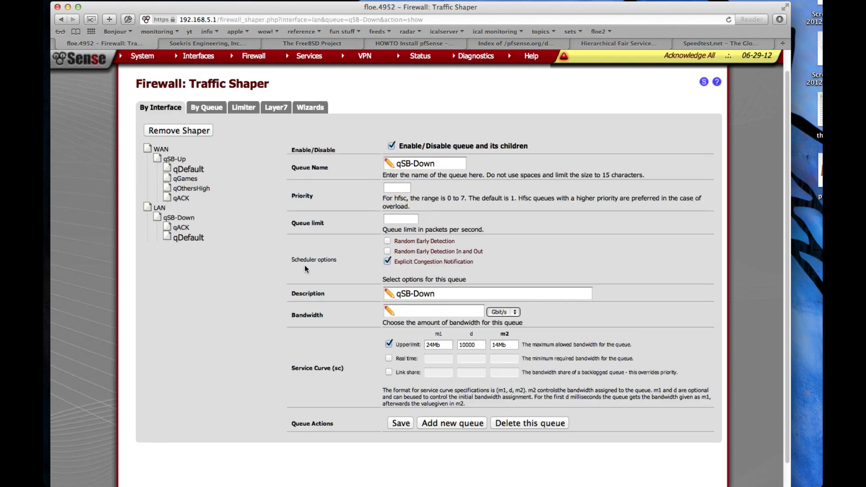
pyautogui.scroll(2, 299, 266)
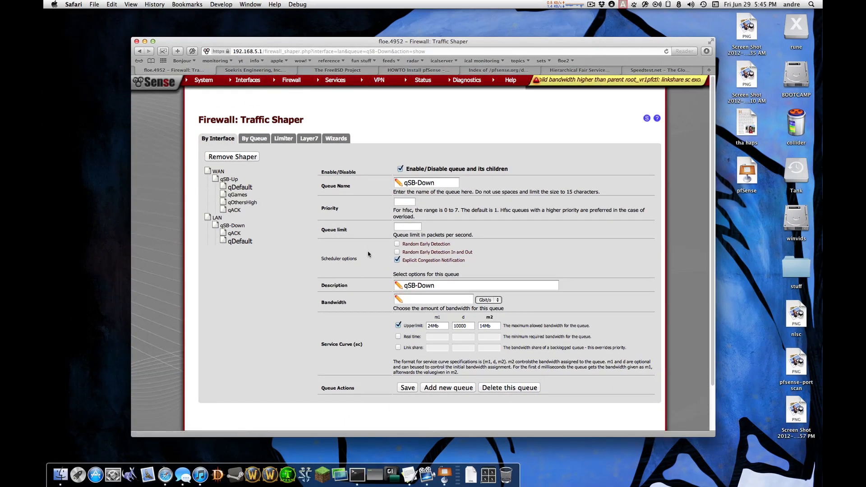
# In Terminal, restore the minimized windows and start the prepared gnuplot loop and the ping command that writes to ping.dat
pyautogui.click(357, 476)
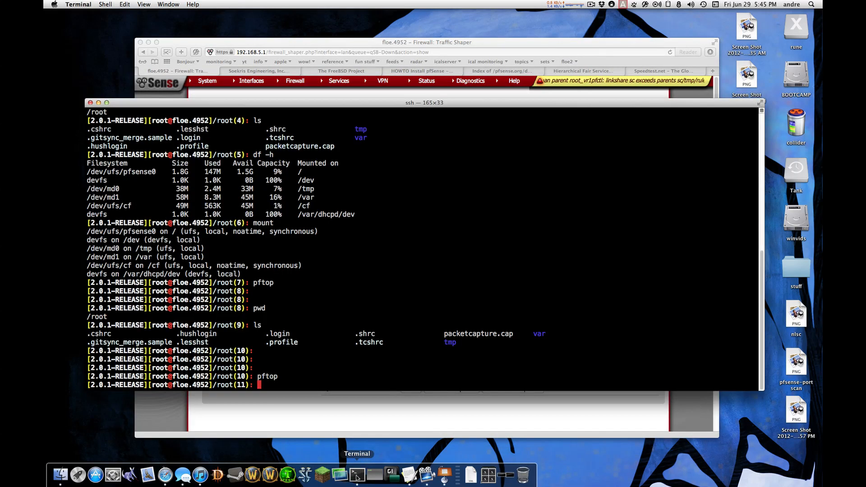
pyautogui.click(506, 475)
pyautogui.click(510, 475)
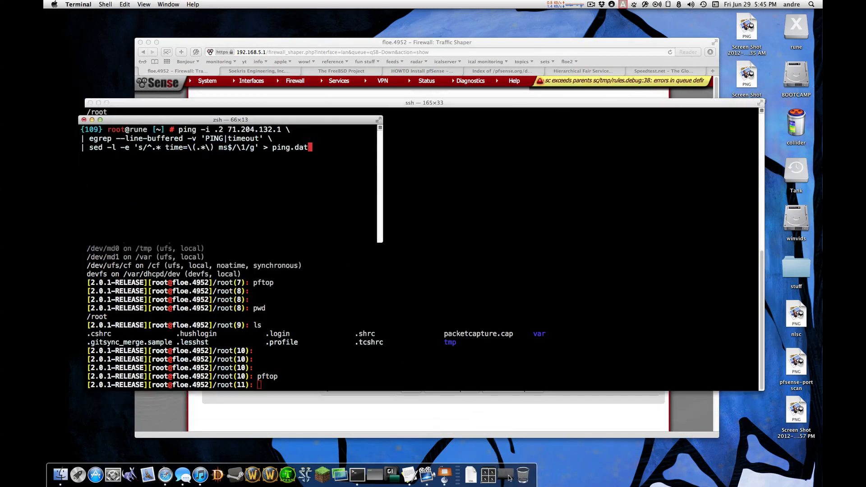
pyautogui.moveTo(371, 47); pyautogui.dragTo(591, 92)
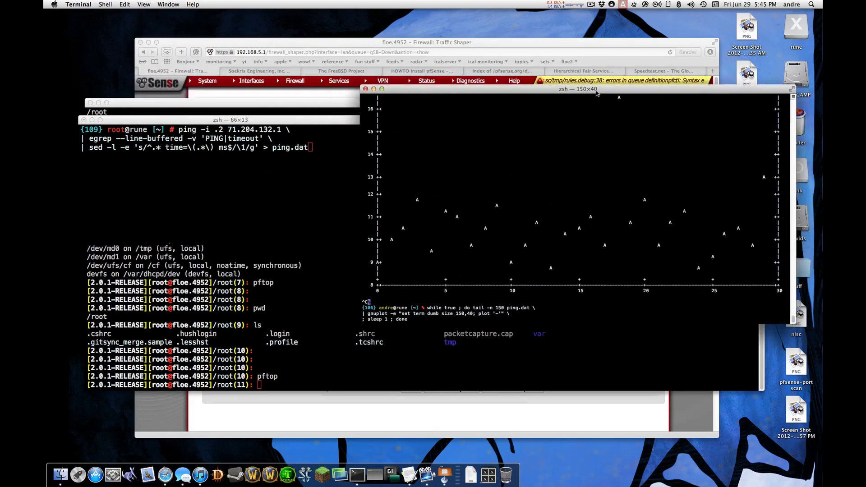
pyautogui.press('Return')
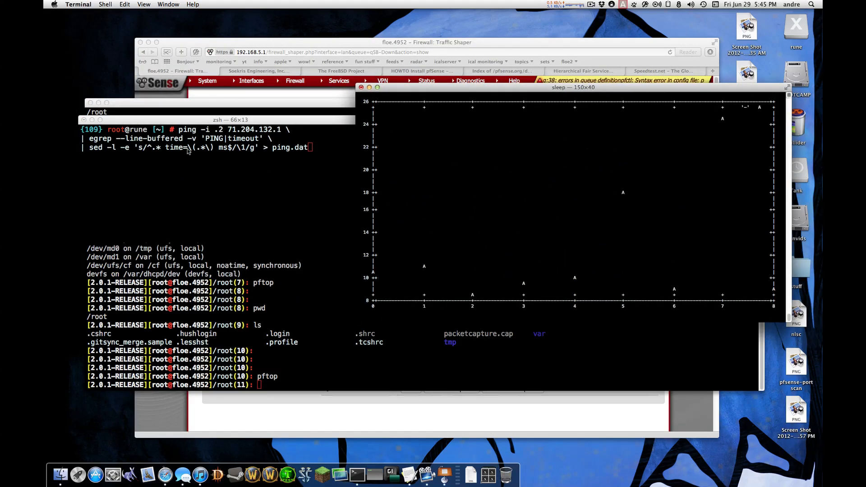
pyautogui.click(188, 148)
pyautogui.press('Return')
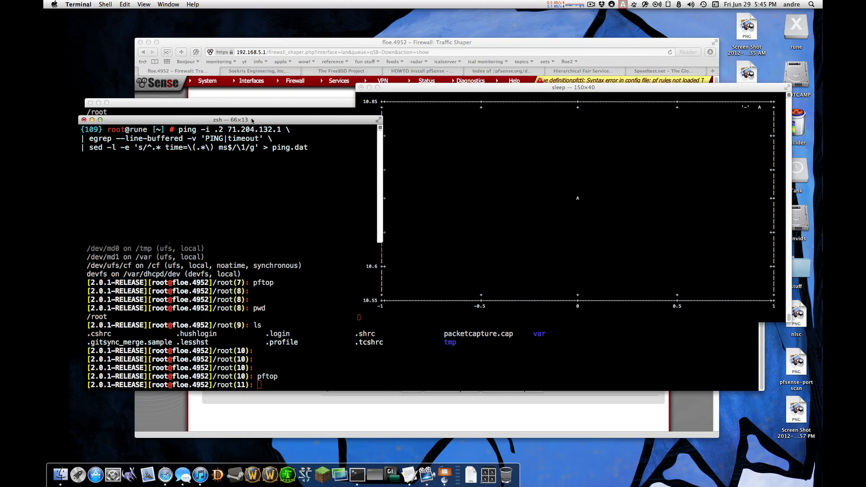
# Arrange the ping command and ping graph windows so that both stay visible
pyautogui.moveTo(252, 120); pyautogui.dragTo(236, 126)
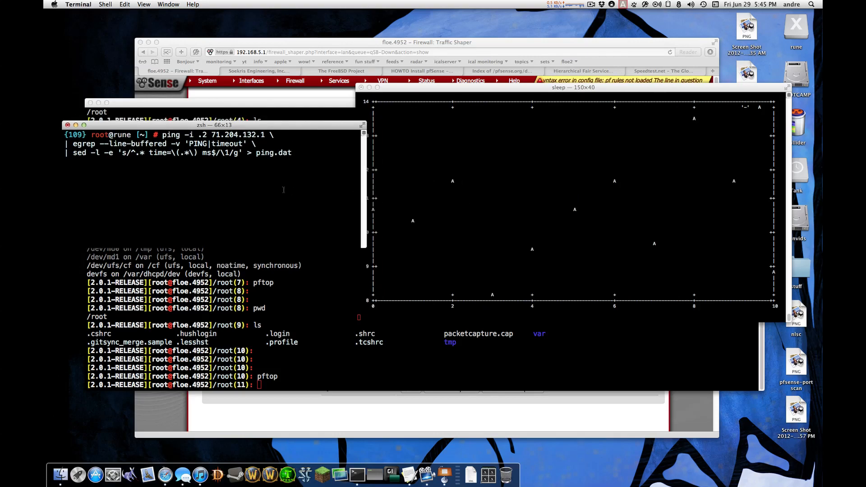
pyautogui.click(504, 98)
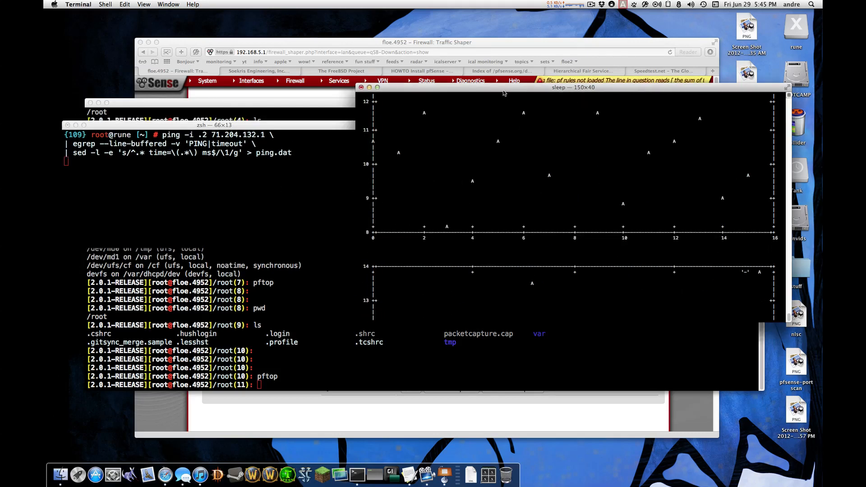
pyautogui.moveTo(503, 91); pyautogui.dragTo(500, 92)
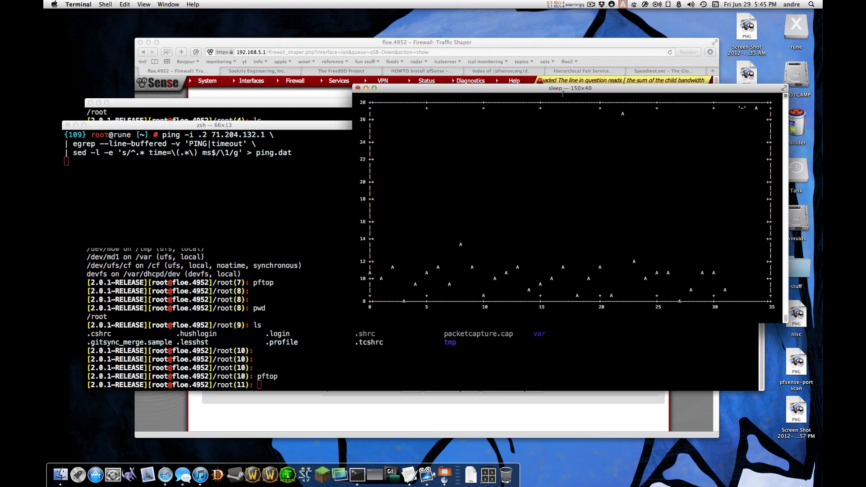
pyautogui.moveTo(562, 91); pyautogui.dragTo(543, 160)
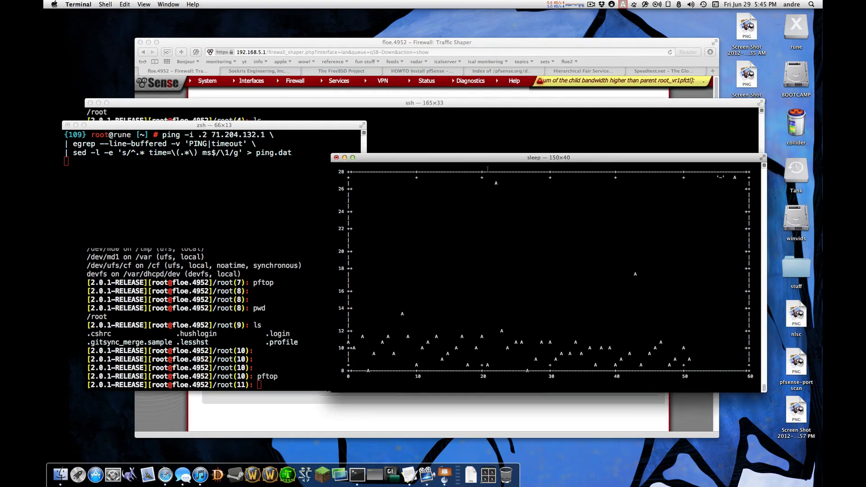
pyautogui.moveTo(480, 157); pyautogui.dragTo(495, 184)
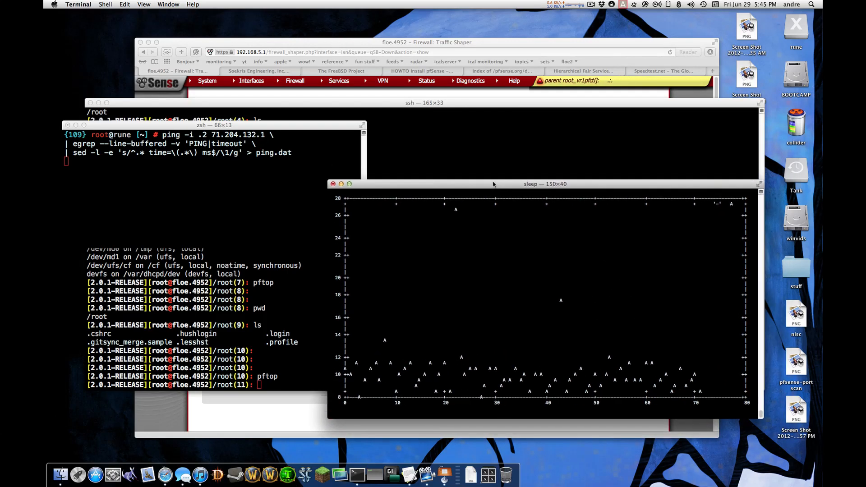
pyautogui.moveTo(559, 185); pyautogui.dragTo(560, 184)
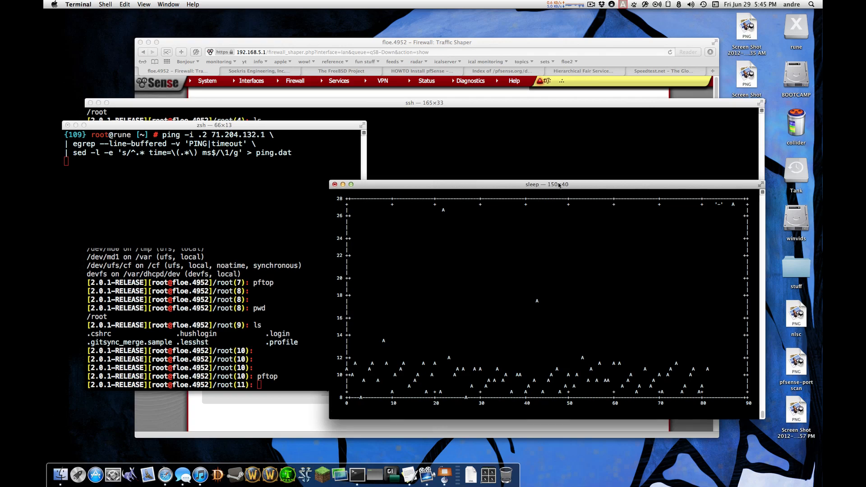
# Switch to the browser, acknowledge all pfSense notices, and open the already loaded Speedtest.net page
pyautogui.click(511, 45)
pyautogui.click(676, 81)
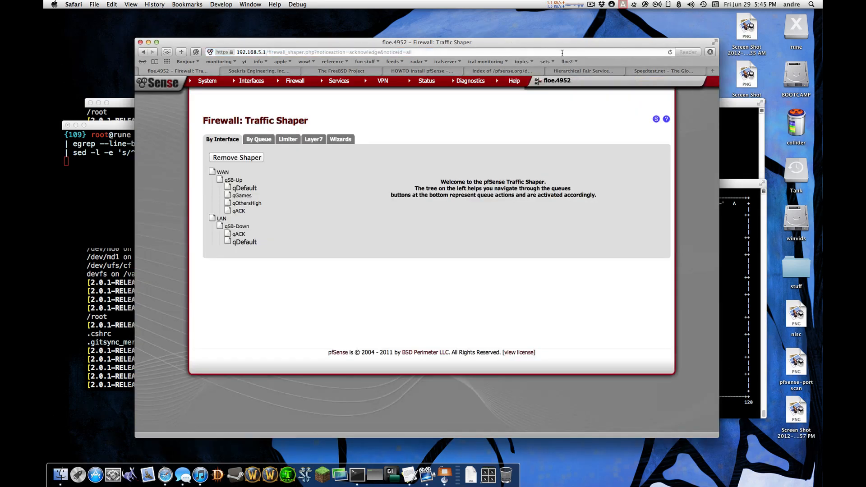
pyautogui.click(649, 74)
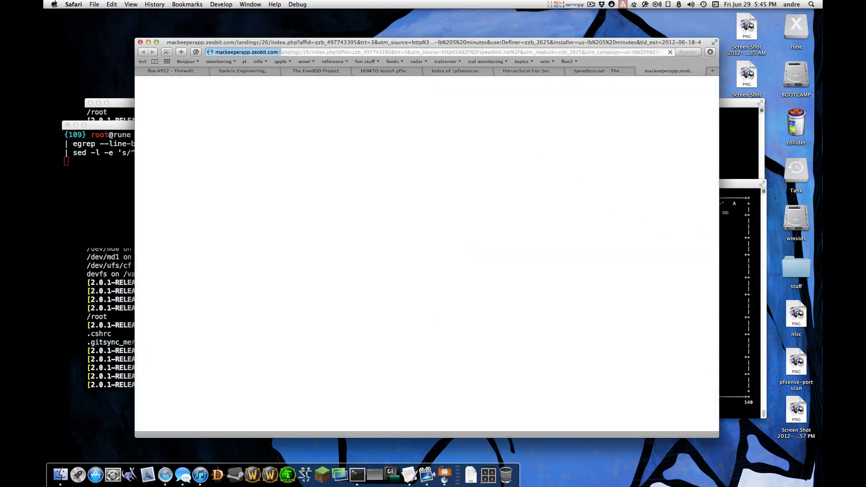
# Open a new Terminal window, monitor the en0 interface with ifstat -i en0, and enlarge the window's text
pyautogui.click(748, 154)
pyautogui.click(742, 406)
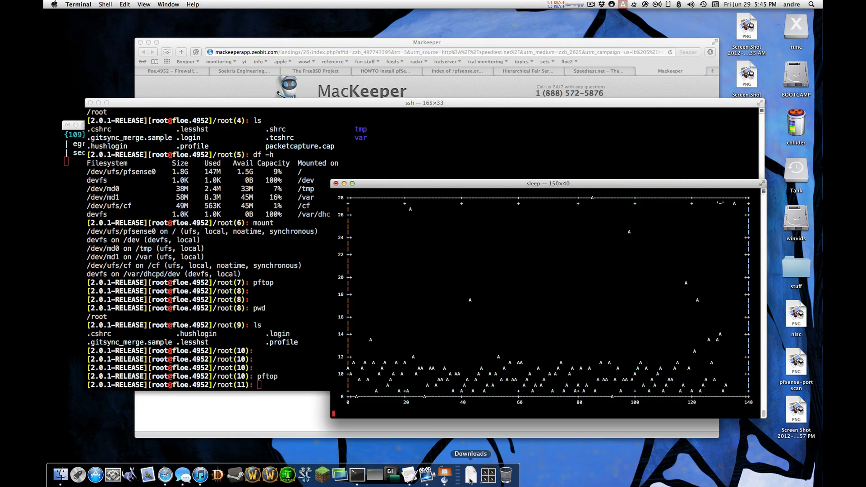
pyautogui.press('super+n')
pyautogui.write('ifstat -i ')
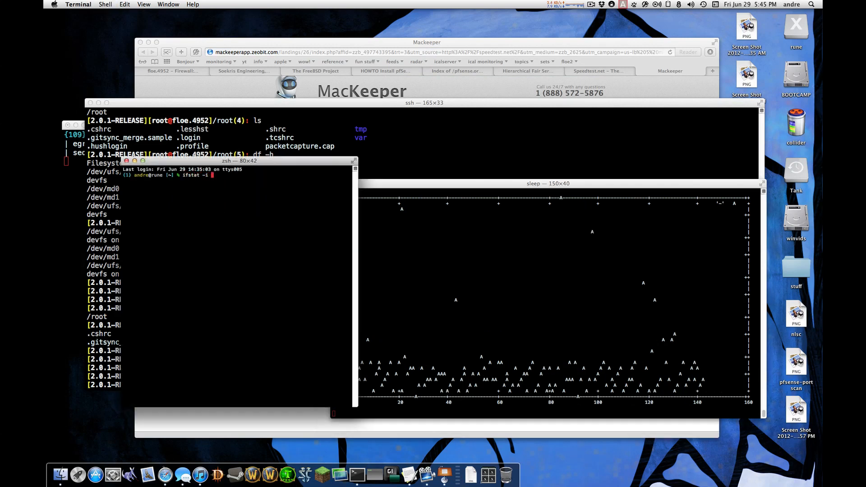
pyautogui.write('en0')
pyautogui.press('Return')
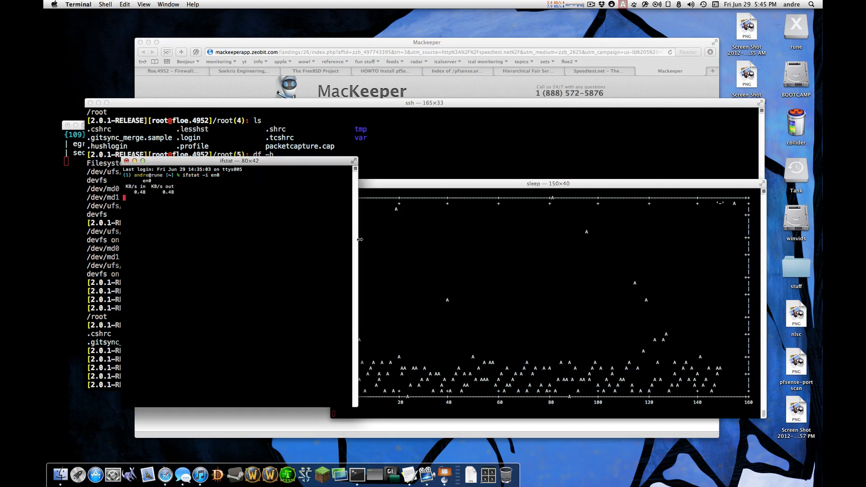
pyautogui.press('super+plus')
pyautogui.press('super+plus')
pyautogui.press('super+plus')
pyautogui.press('super+plus')
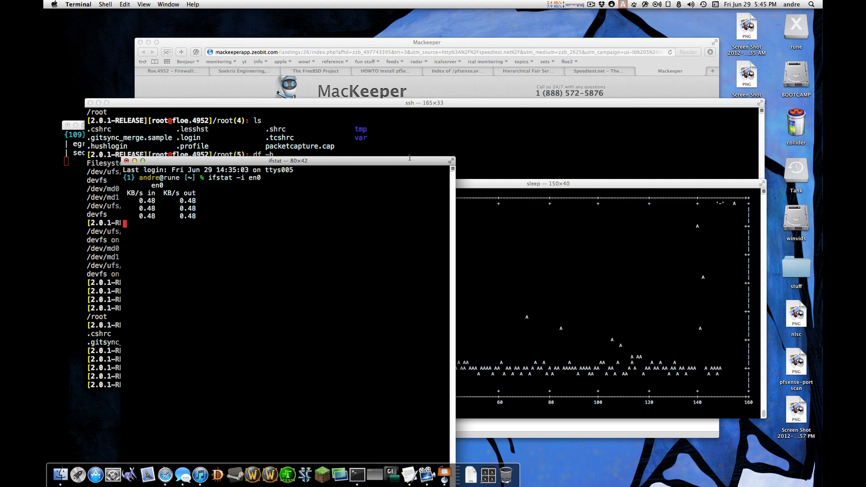
# Narrow the ifstat window to 30 columns and place it beside the ping graph
pyautogui.moveTo(403, 160); pyautogui.dragTo(494, 123)
pyautogui.moveTo(545, 195); pyautogui.dragTo(344, 195)
pyautogui.moveTo(306, 125); pyautogui.dragTo(237, 99)
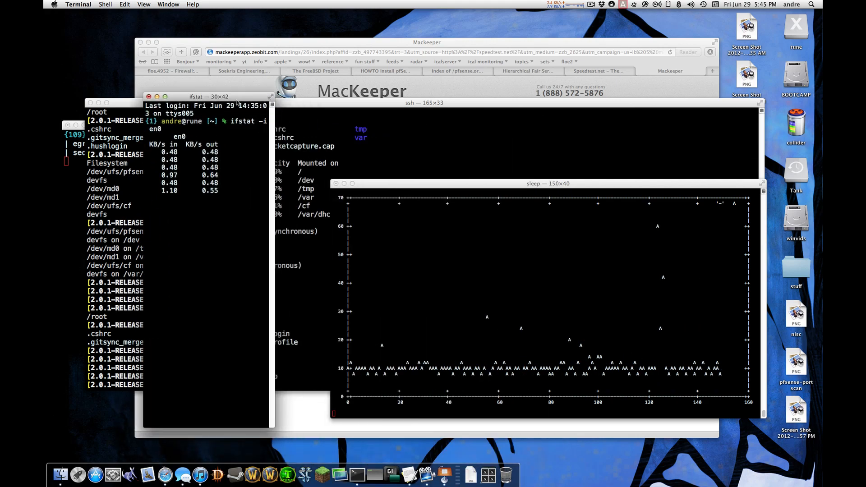
# Load speedtest.net in the browser, begin a speed test, and return to Terminal to watch the ping graph and ifstat
pyautogui.click(509, 75)
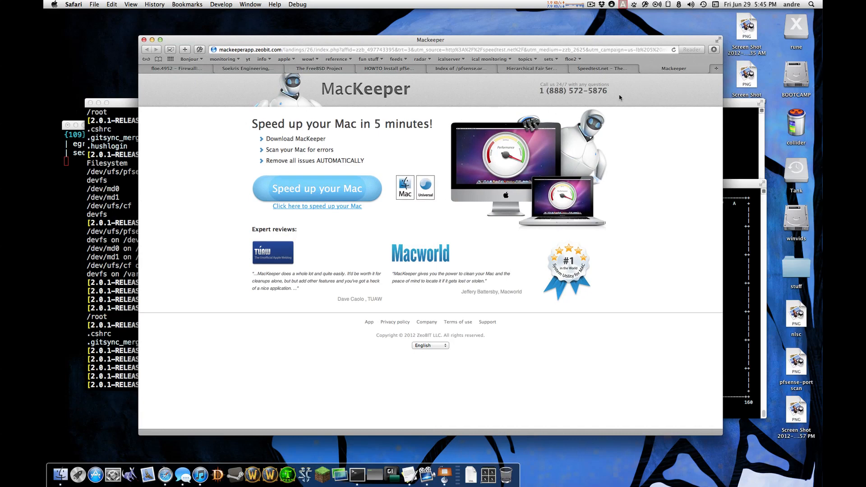
pyautogui.press('super+l')
pyautogui.write('speedtest.net')
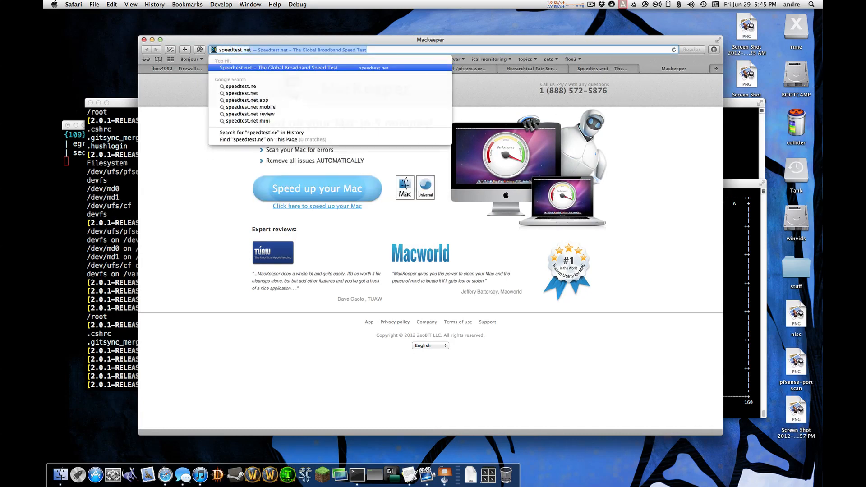
pyautogui.press('Return')
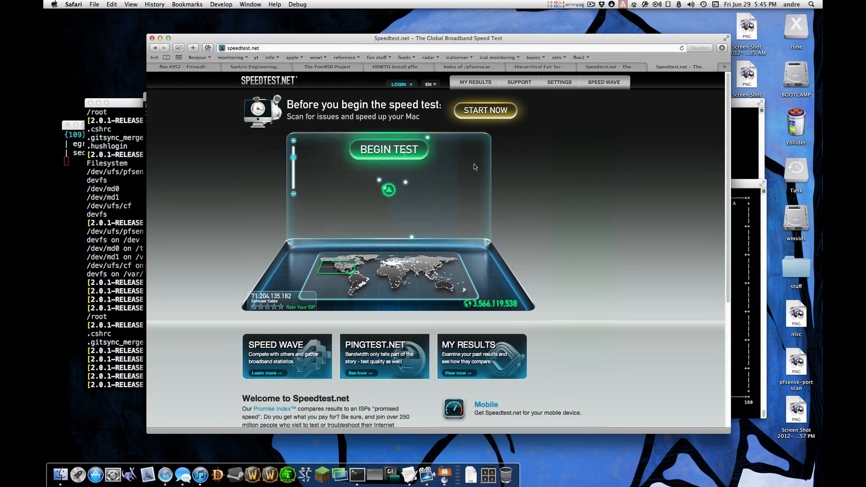
pyautogui.click(390, 152)
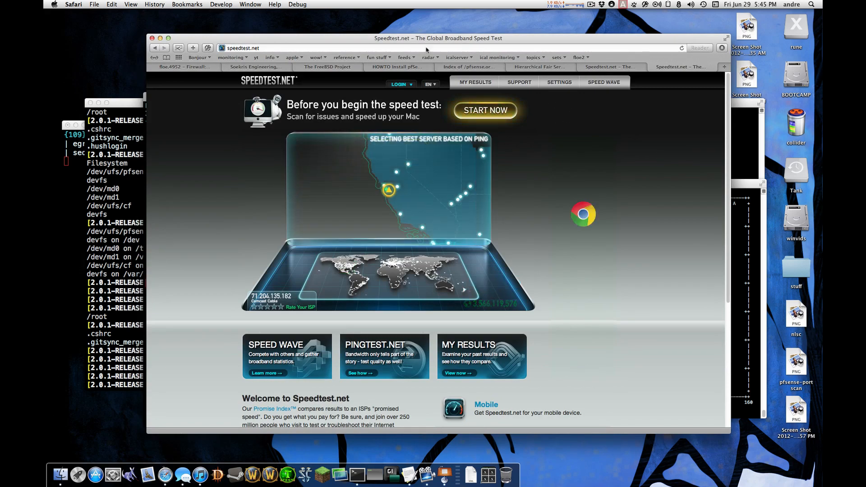
pyautogui.press('super+Tab')
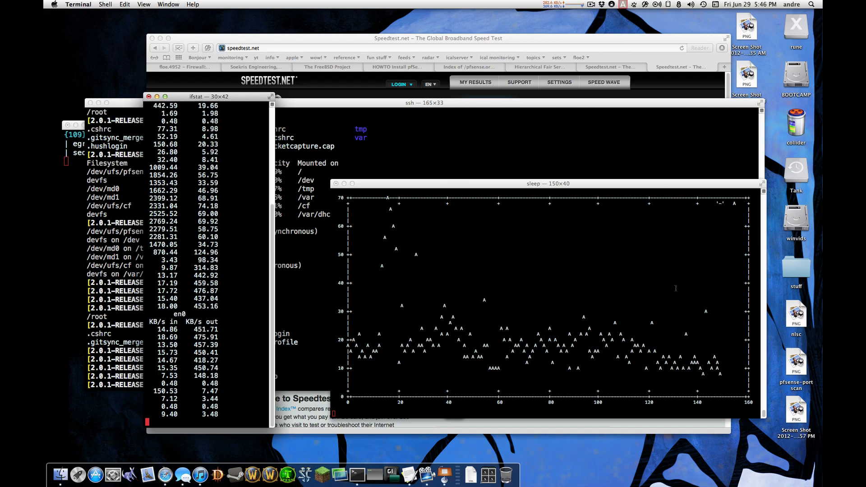
# Run pftop in the pfSense SSH session and switch it to the queue view
pyautogui.moveTo(630, 183); pyautogui.dragTo(631, 186)
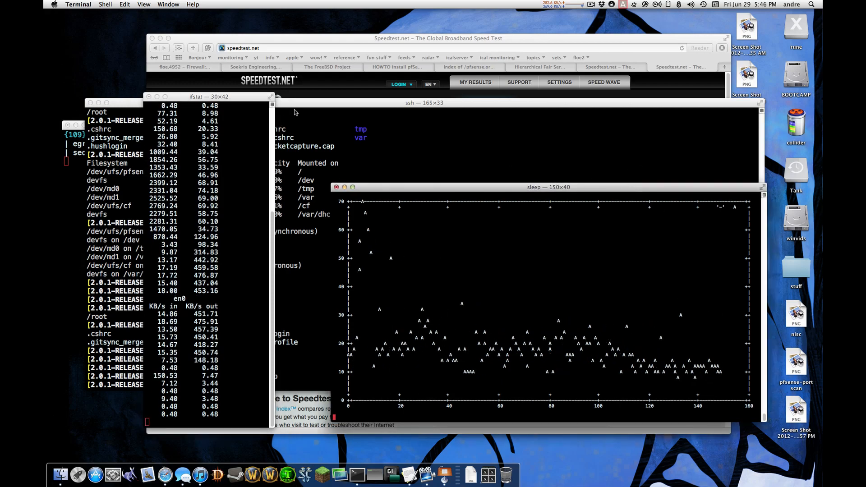
pyautogui.click(385, 107)
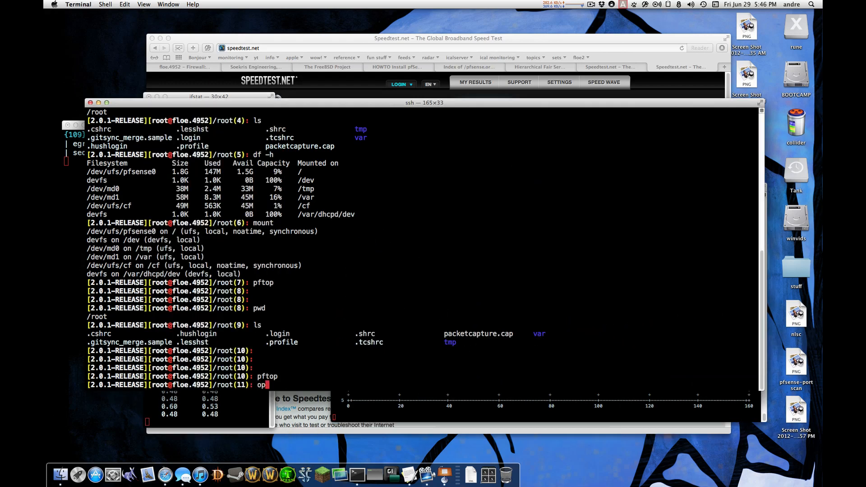
pyautogui.press('Return')
pyautogui.press('8')
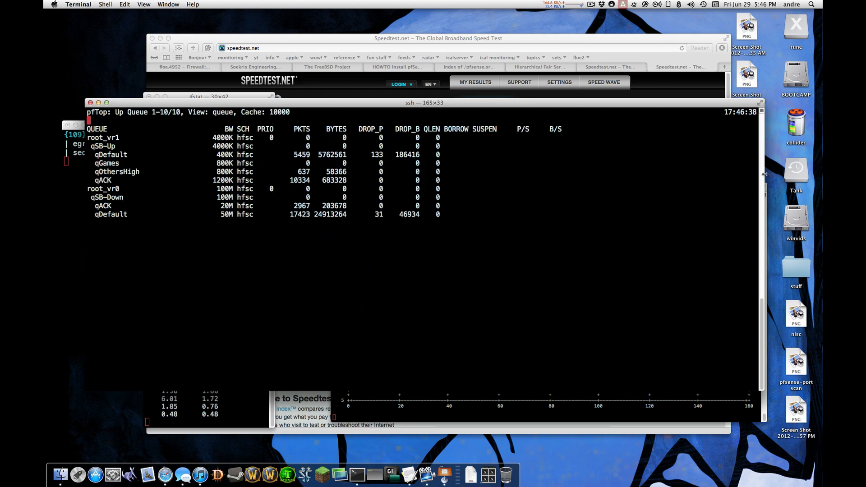
# Shrink the pftop window to 103×16 and arrange it with the ping graph so both can be read together
pyautogui.moveTo(761, 179); pyautogui.dragTo(512, 171)
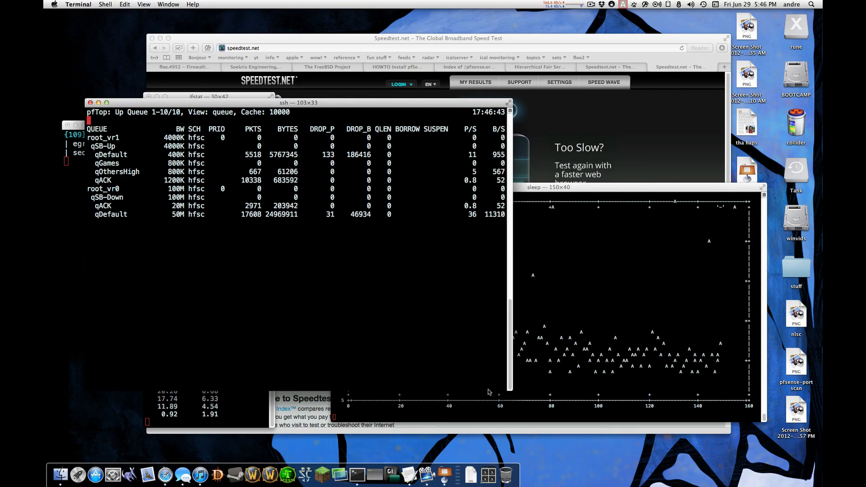
pyautogui.moveTo(492, 390); pyautogui.dragTo(475, 247)
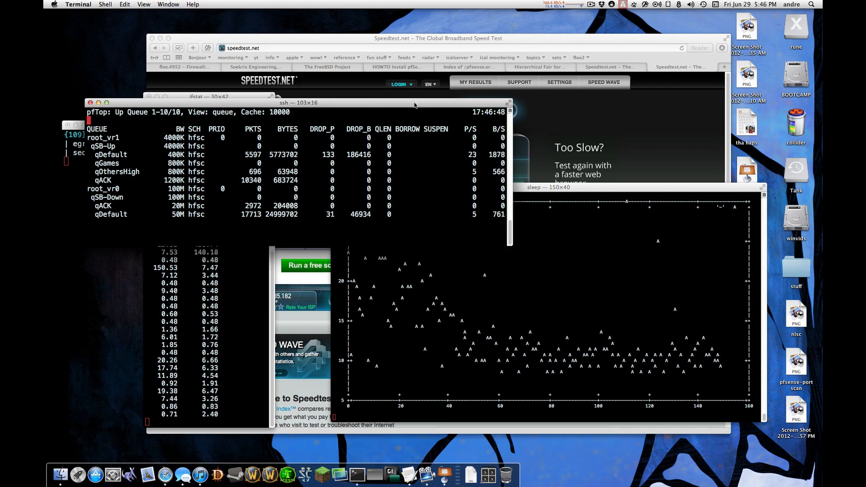
pyautogui.moveTo(427, 105); pyautogui.dragTo(676, 70)
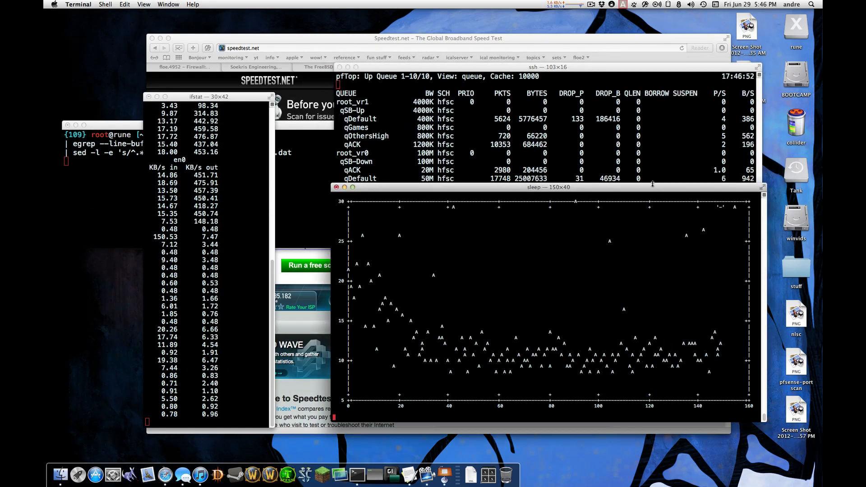
pyautogui.moveTo(653, 187); pyautogui.dragTo(652, 226)
pyautogui.moveTo(623, 71); pyautogui.dragTo(628, 140)
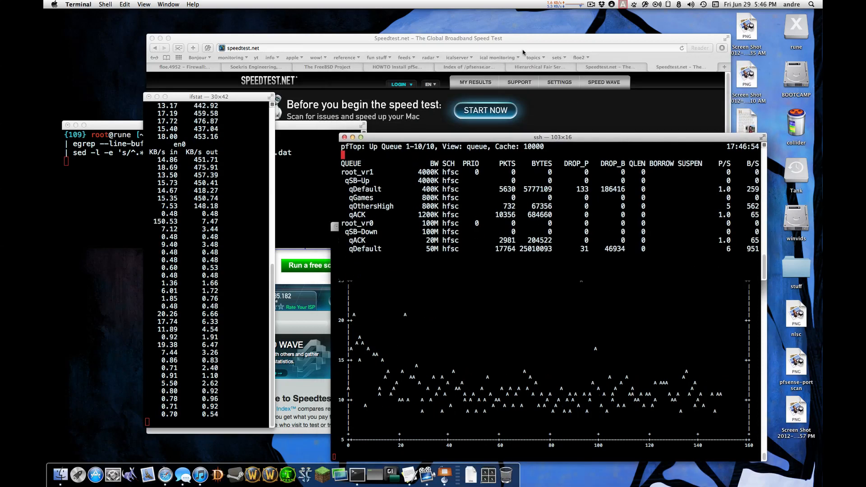
# Rerun the Speedtest.net test in the browser and switch to Terminal's pftop queue view to watch the traffic
pyautogui.moveTo(506, 39); pyautogui.dragTo(479, 26)
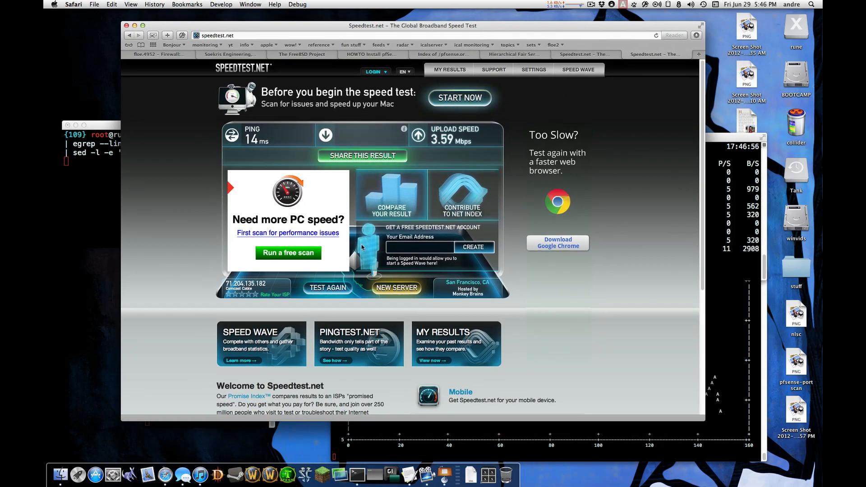
pyautogui.click(328, 287)
pyautogui.click(724, 173)
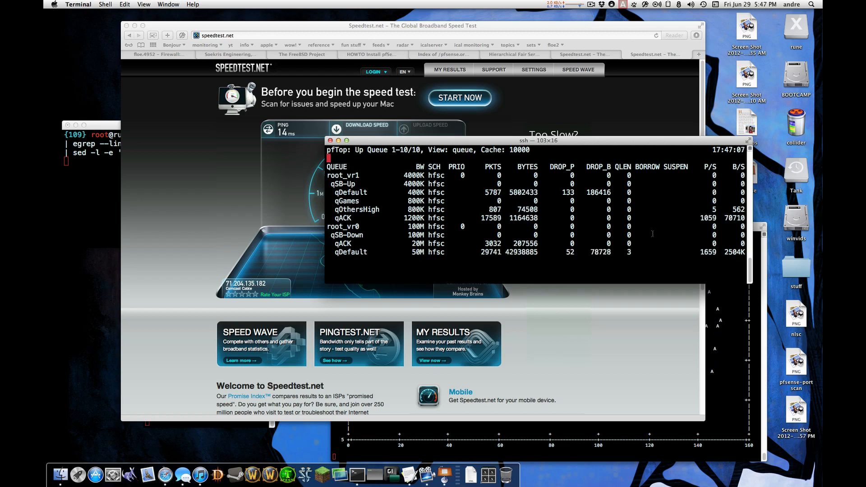
# Bring the ping graph forward and move the pftop window above it so both can be read during the test
pyautogui.click(712, 380)
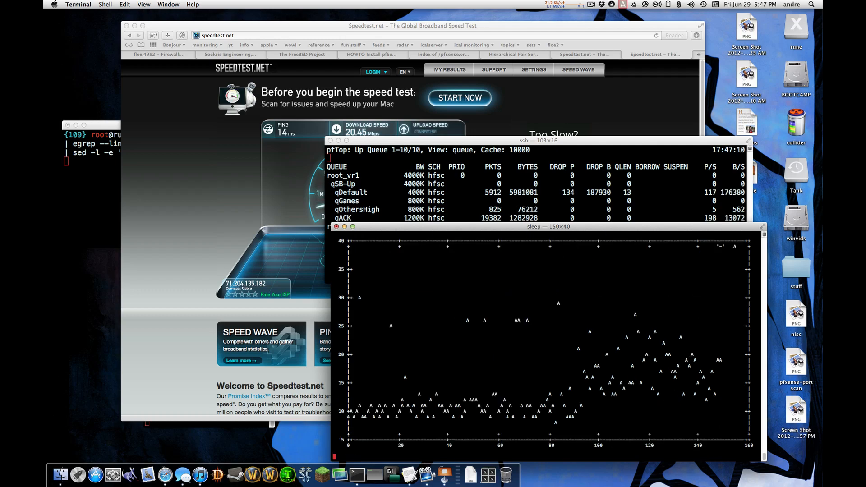
pyautogui.moveTo(667, 228); pyautogui.dragTo(662, 231)
pyautogui.moveTo(653, 140); pyautogui.dragTo(681, 70)
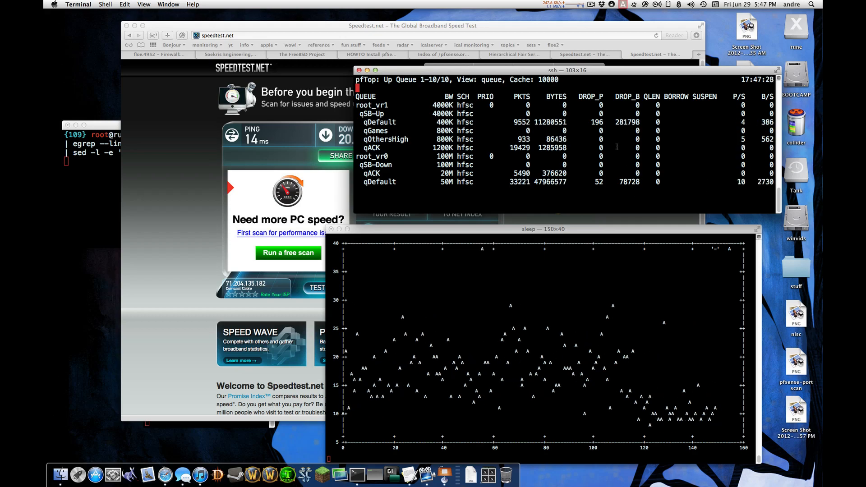
# Examine the Speedtest.net download and upload results alongside the pftop queues and the ping graph
pyautogui.click(527, 26)
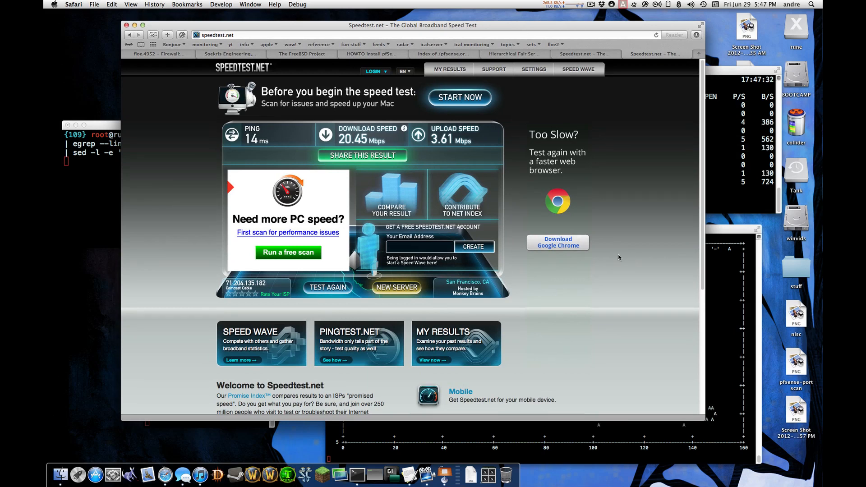
pyautogui.moveTo(422, 30); pyautogui.dragTo(424, 29)
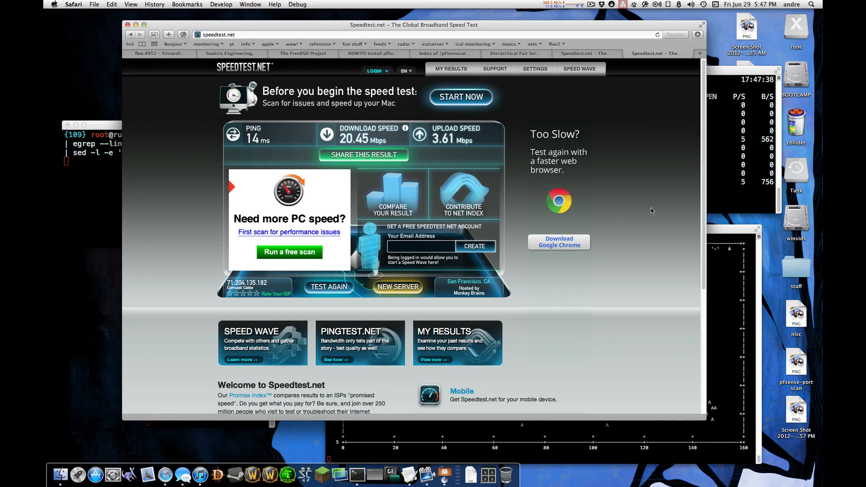
pyautogui.click(720, 170)
pyautogui.click(415, 28)
pyautogui.click(716, 190)
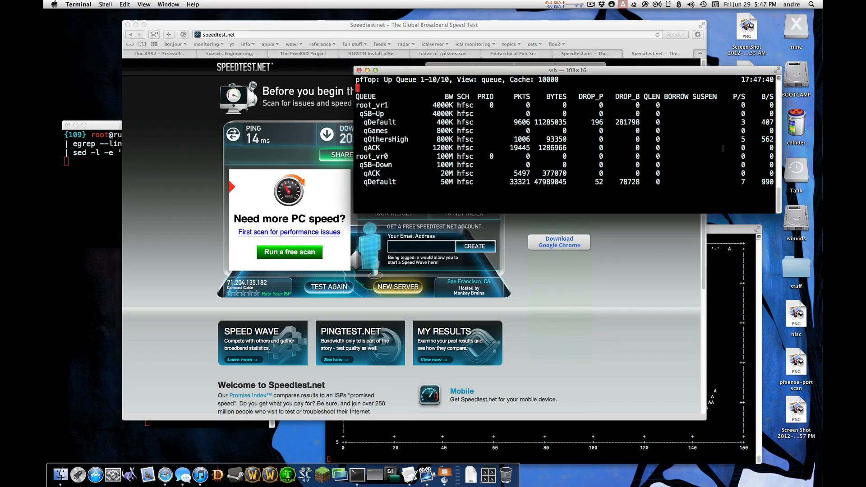
pyautogui.moveTo(395, 29); pyautogui.dragTo(412, 29)
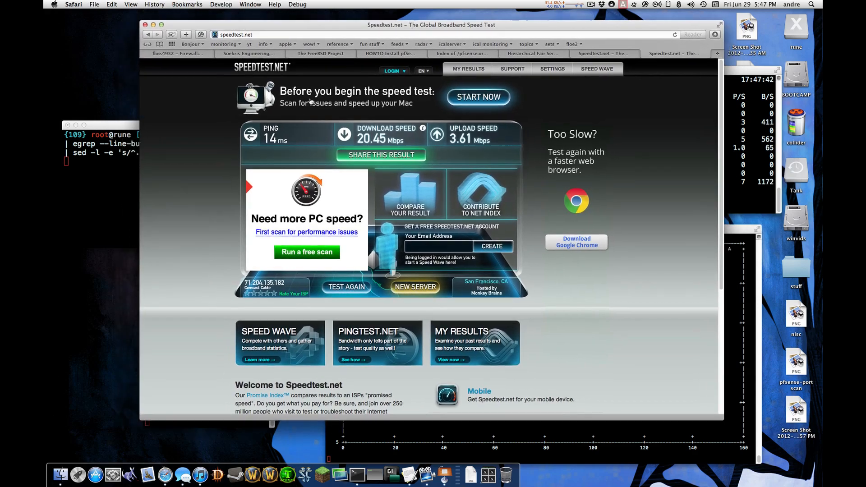
pyautogui.click(96, 238)
pyautogui.click(750, 315)
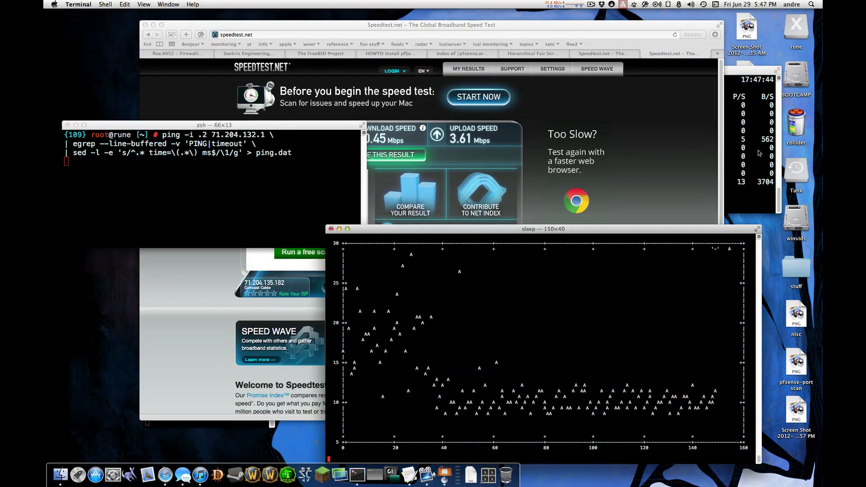
# Return to the browser and show the pfSense Firewall: Traffic Shaper page with its by-interface queue tree
pyautogui.click(742, 191)
pyautogui.click(235, 56)
pyautogui.click(235, 56)
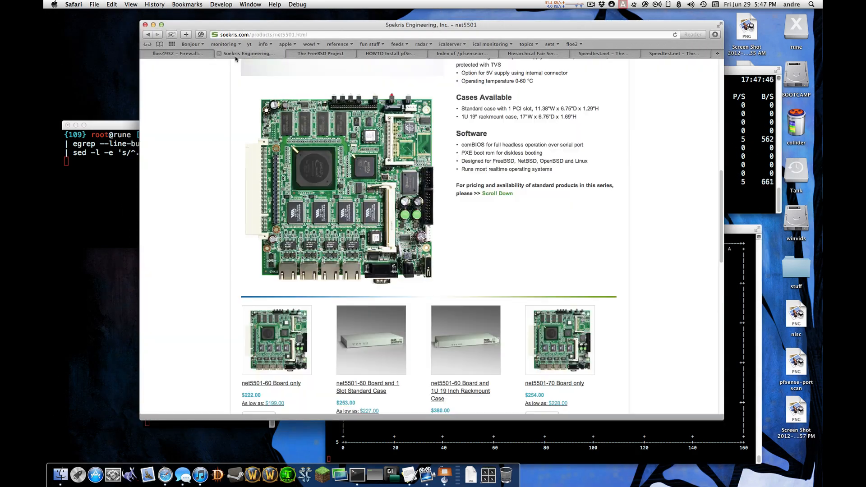
pyautogui.click(193, 55)
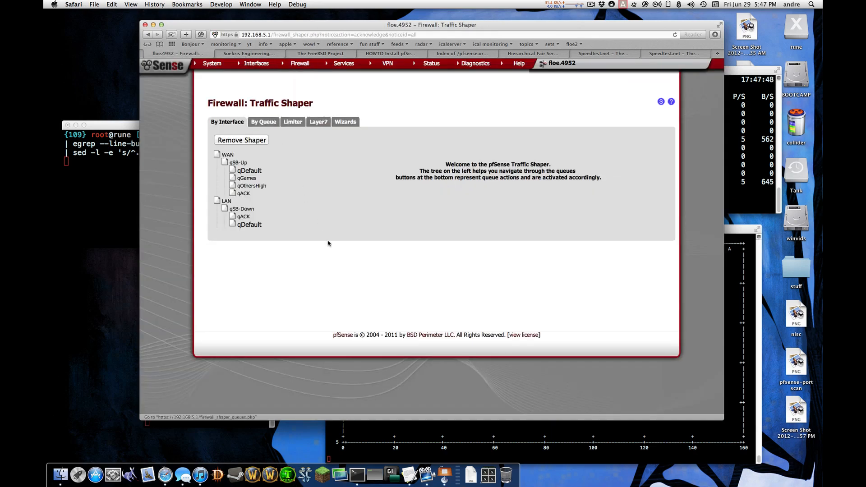